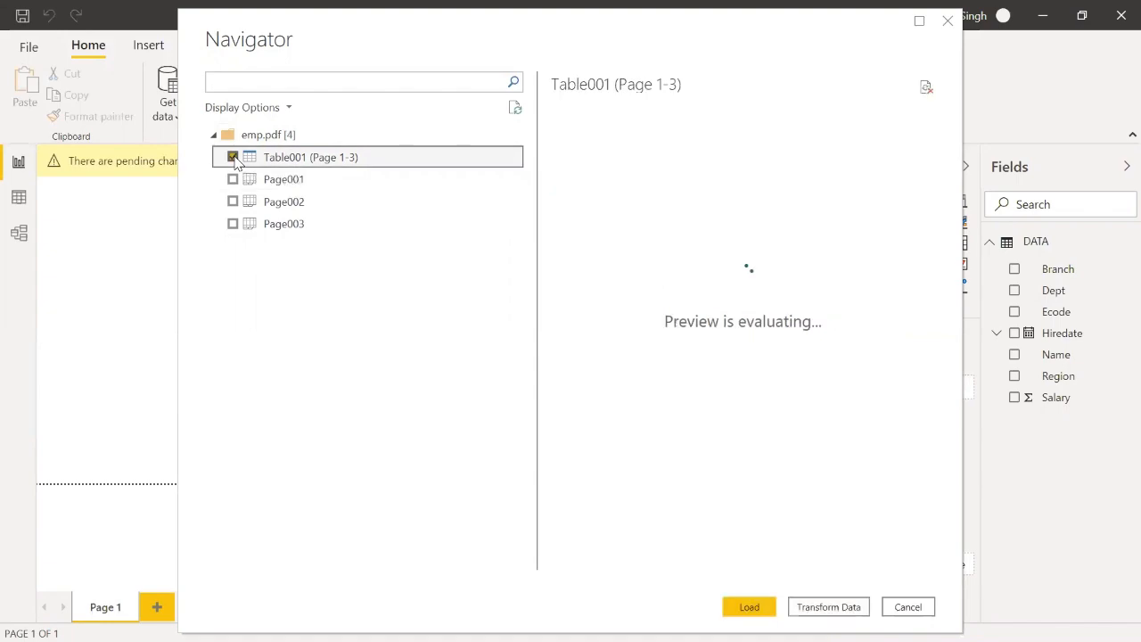
# Preview the rows of Table001 (Page 1-3), Page001 and Page002 from emp.pdf in the Navigator
pyautogui.moveTo(928, 176); pyautogui.dragTo(962, 402)
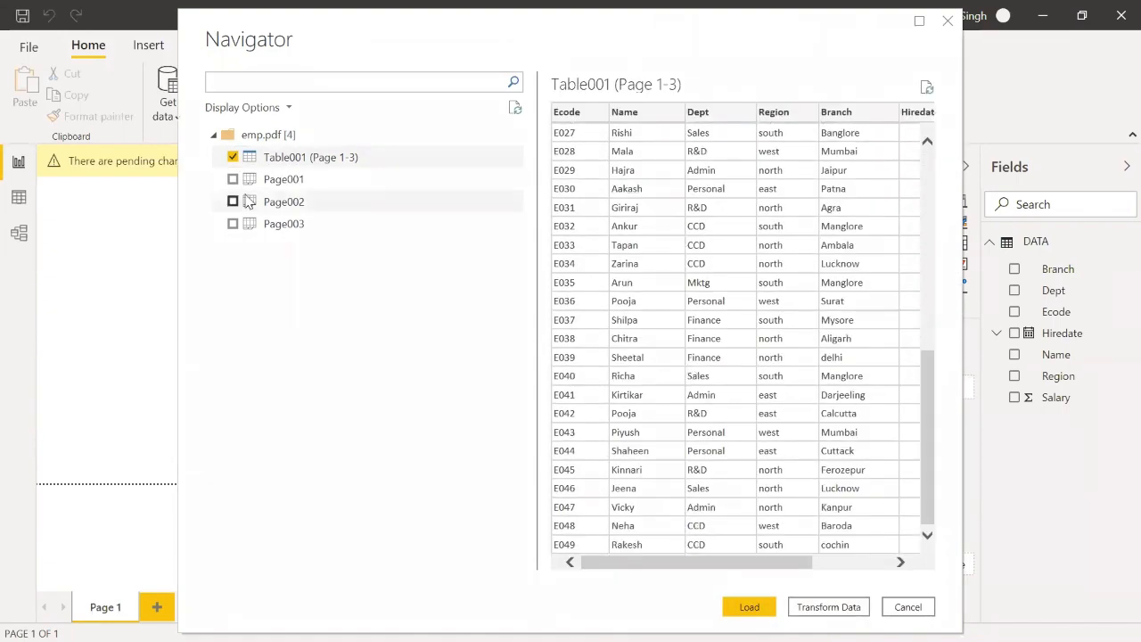
pyautogui.click(233, 157)
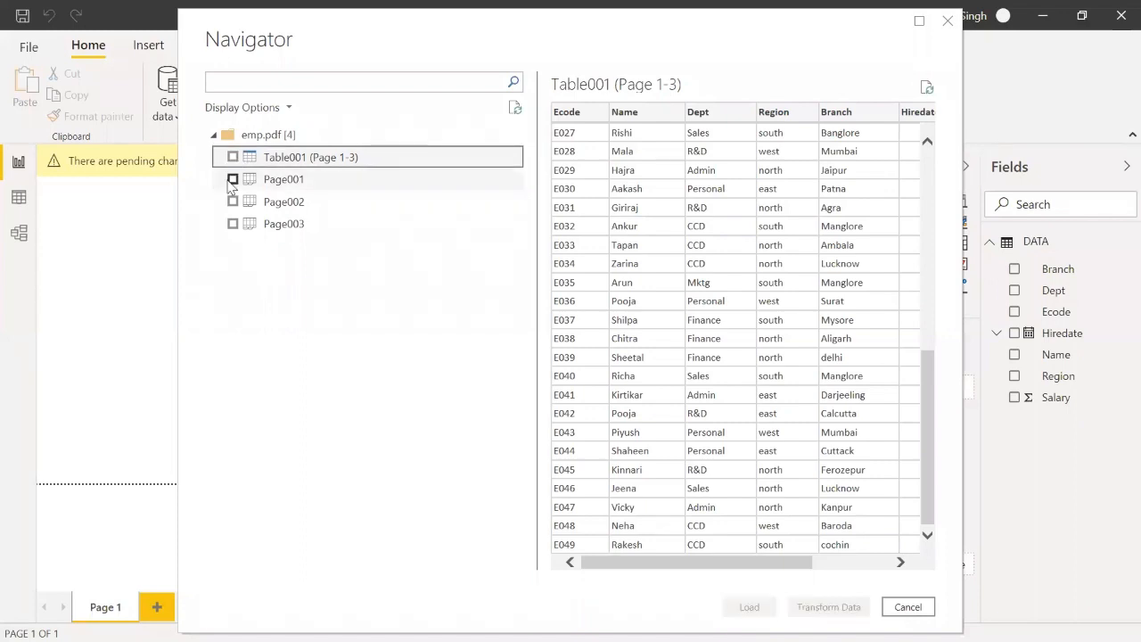
pyautogui.click(233, 179)
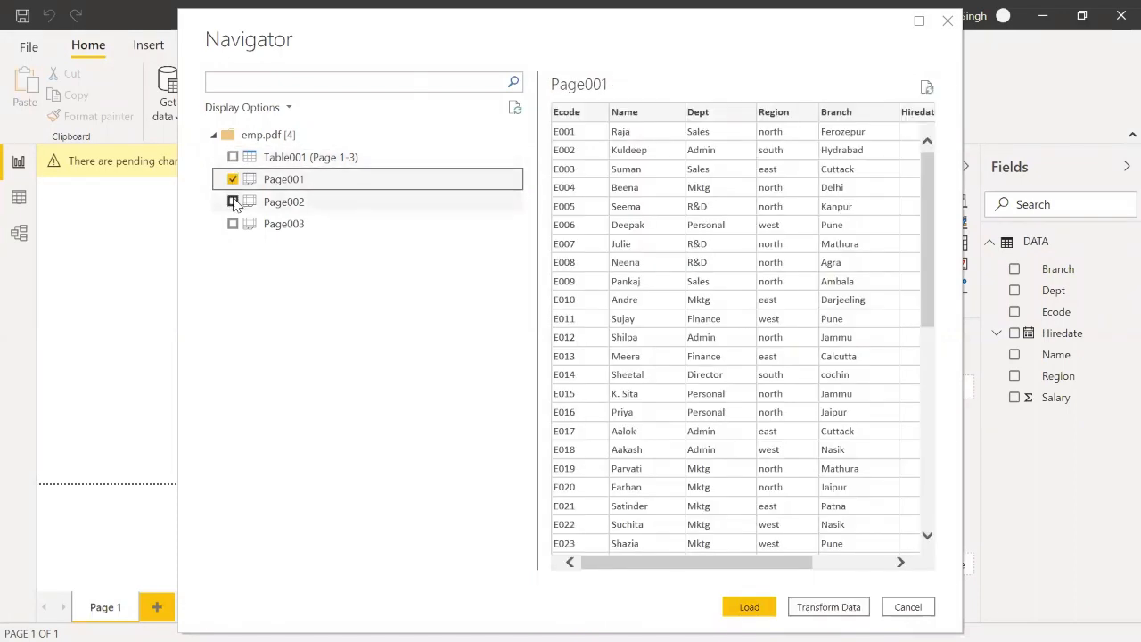
pyautogui.click(232, 201)
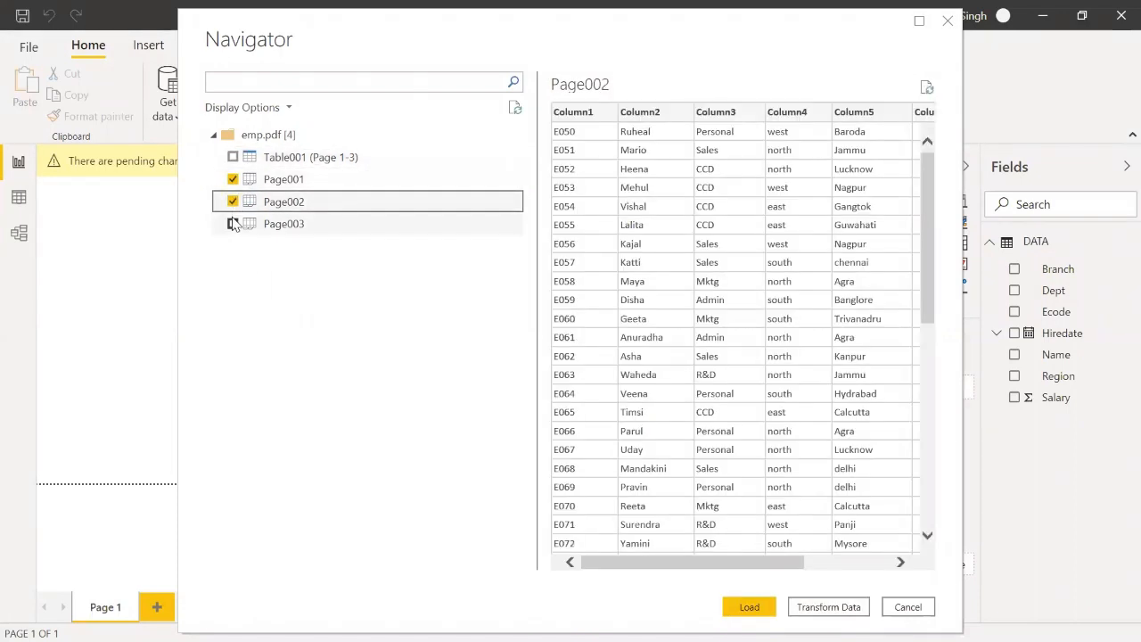
# Select only Table001 (Page 1-3) from emp.pdf, check its preview rows, and open it for transformation in Power Query
pyautogui.click(233, 202)
pyautogui.click(232, 180)
pyautogui.click(232, 157)
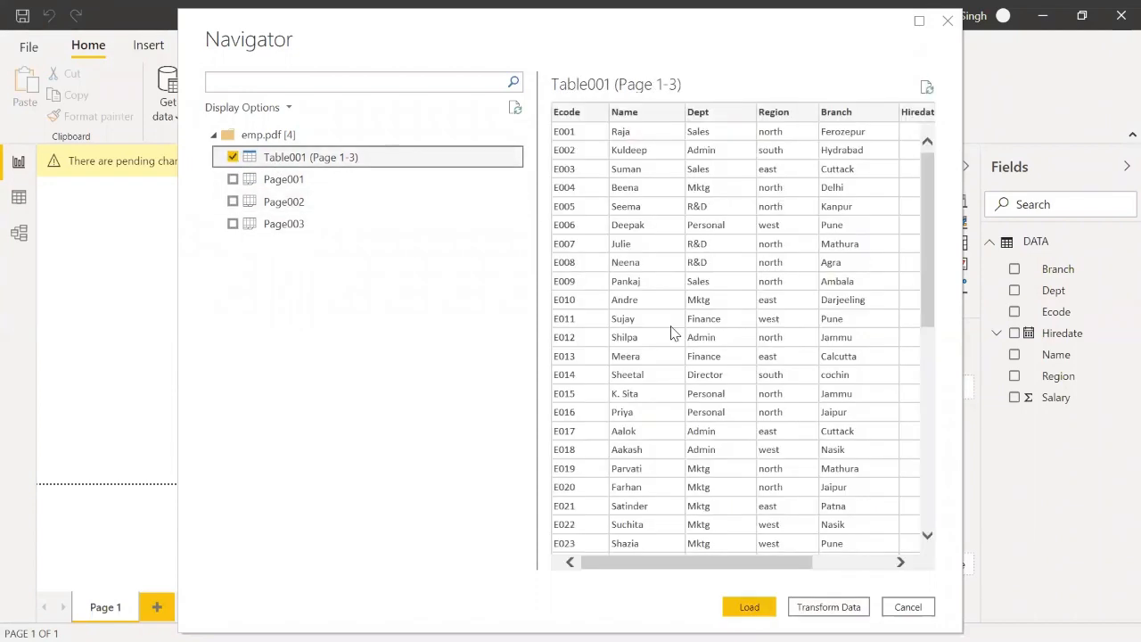
pyautogui.moveTo(792, 564); pyautogui.dragTo(709, 567)
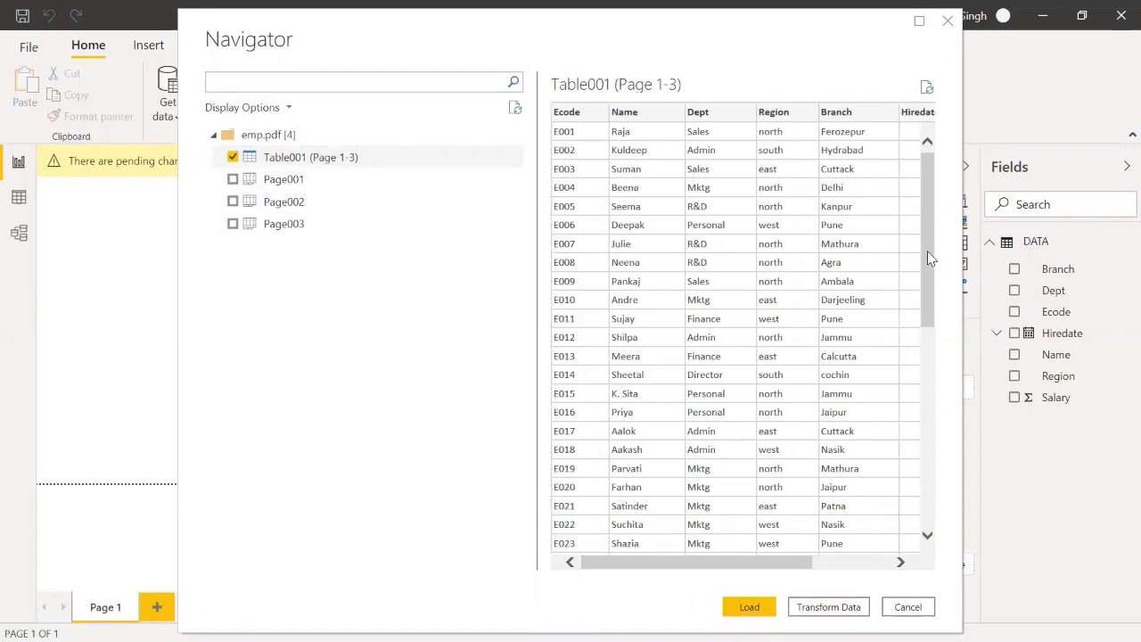
pyautogui.moveTo(934, 291); pyautogui.dragTo(951, 477)
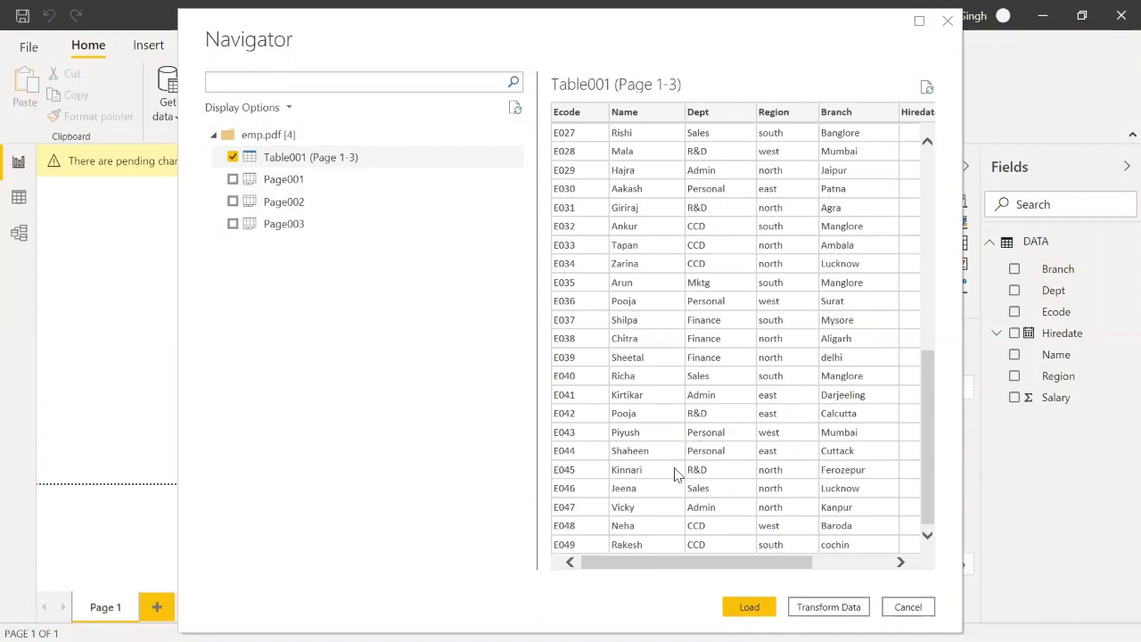
pyautogui.click(828, 610)
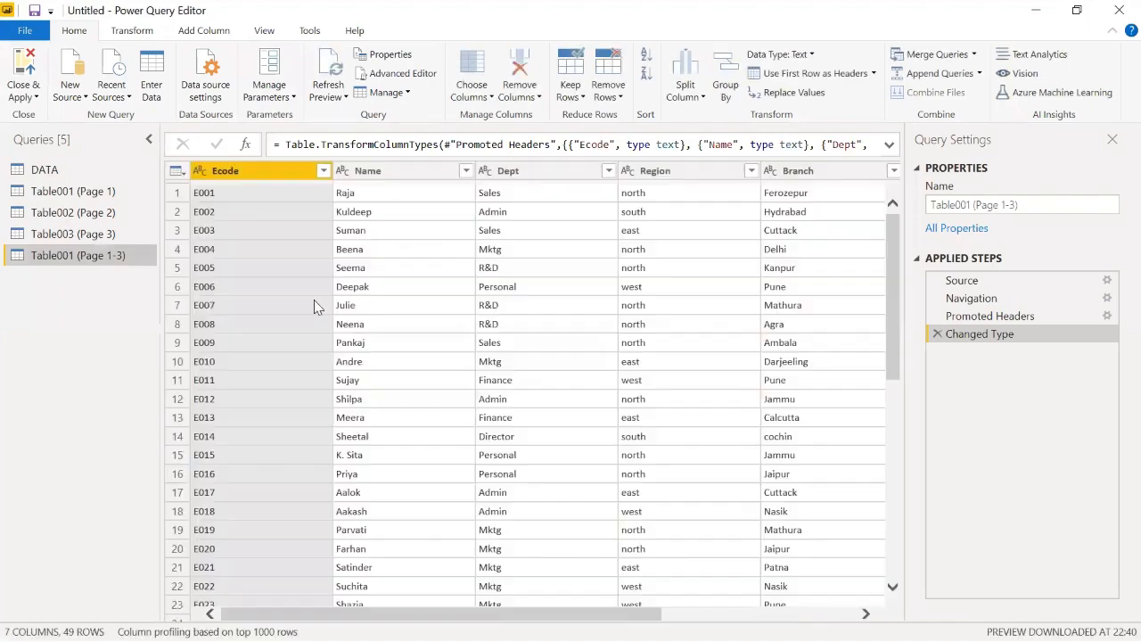
# Review the rows of the Table001 (Page 1-3) query and compare them with the separate Page 1 and Page 2 queries
pyautogui.scroll(-8, 329, 354)
pyautogui.scroll(-1, 329, 363)
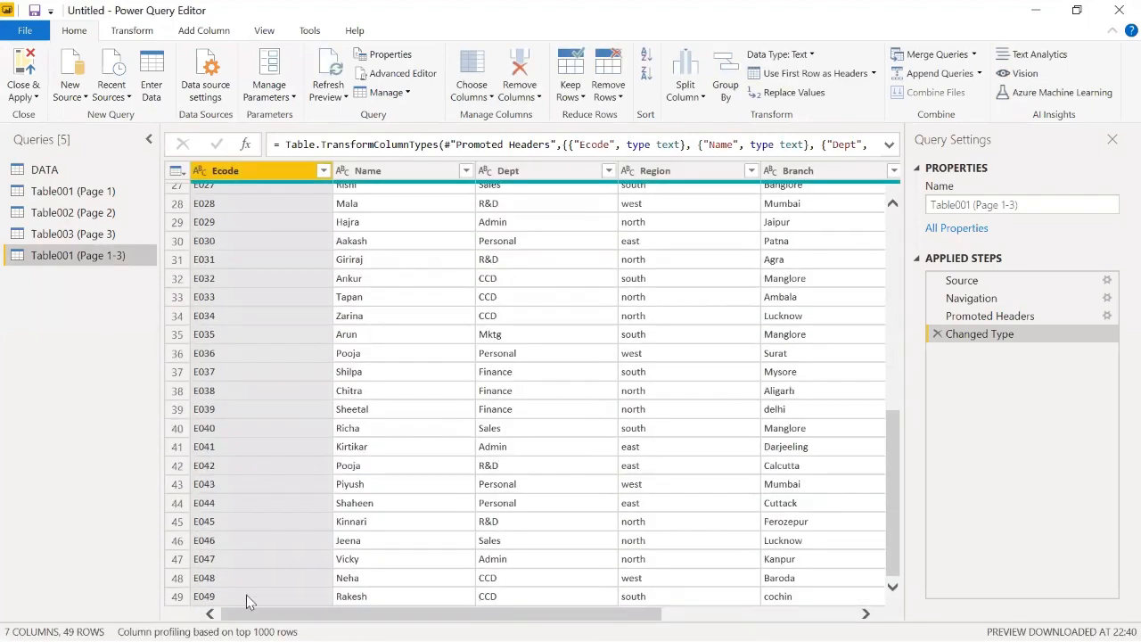
pyautogui.click(101, 195)
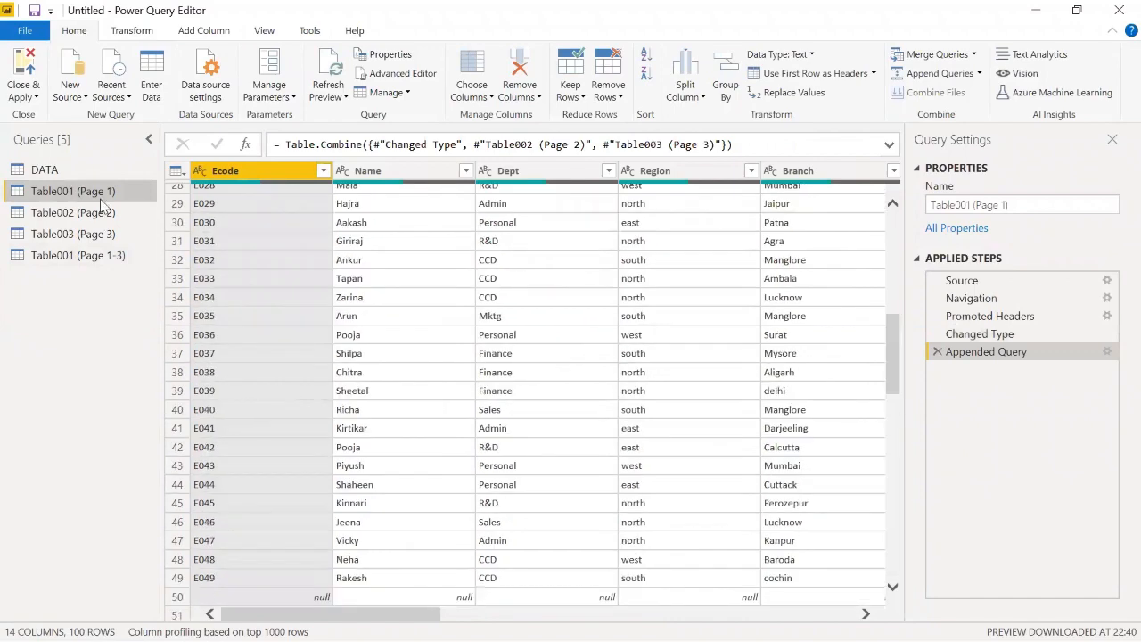
pyautogui.click(89, 213)
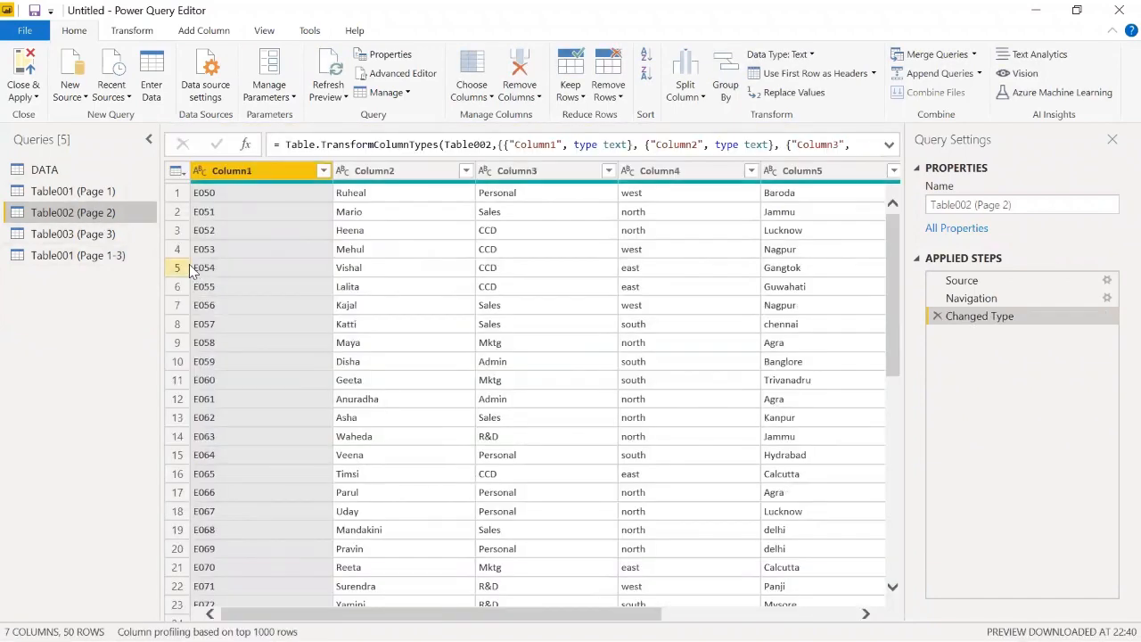
pyautogui.click(94, 256)
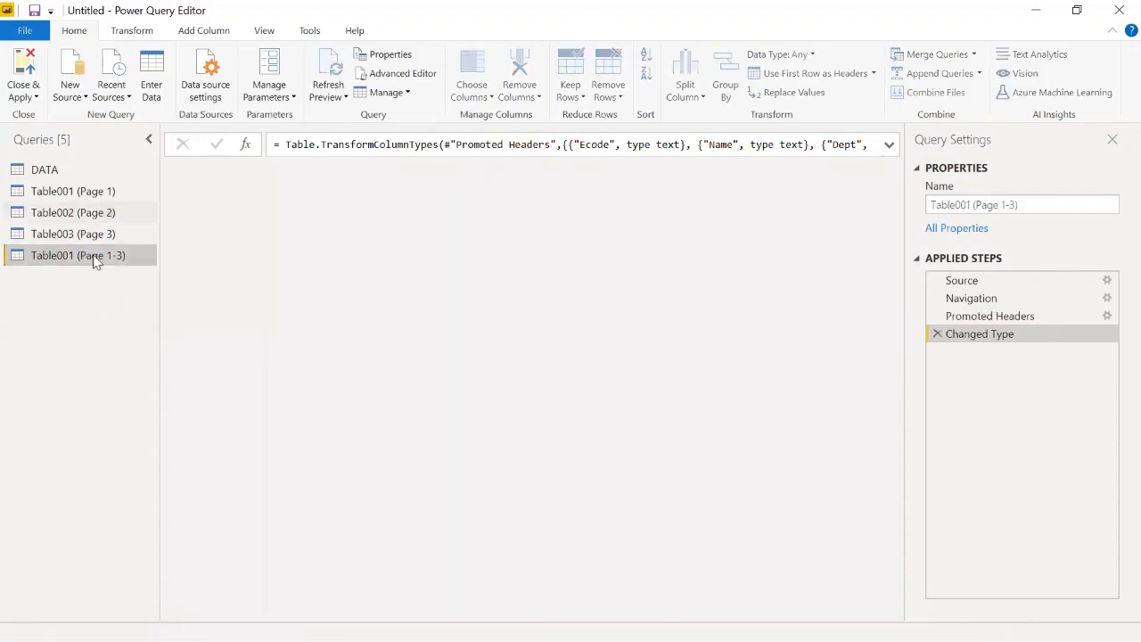
pyautogui.scroll(-9, 276, 415)
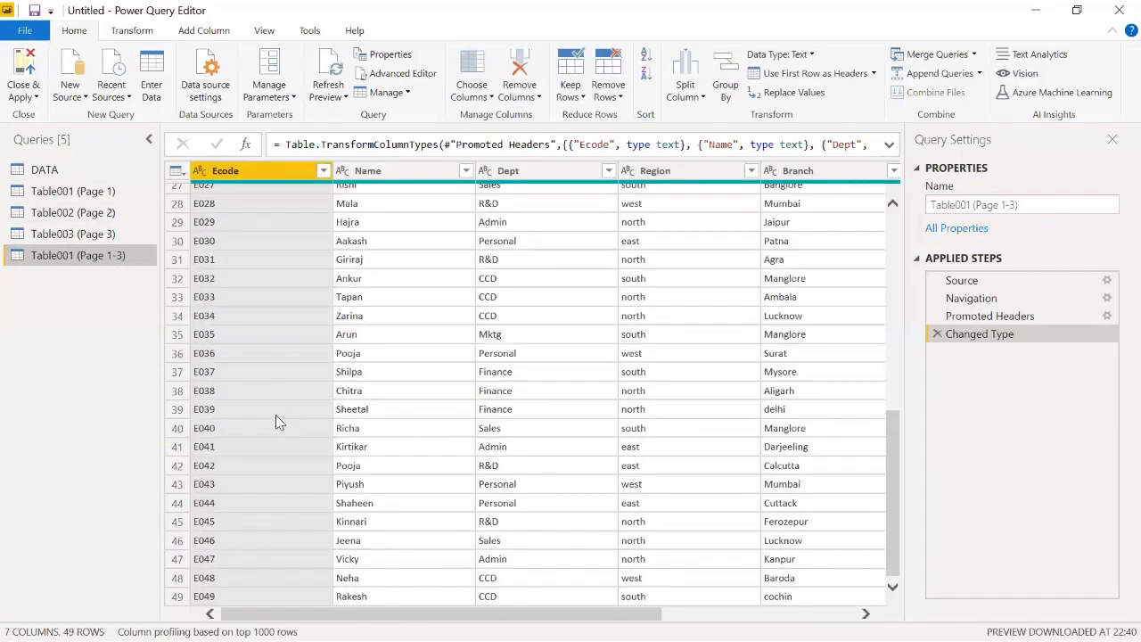
pyautogui.scroll(8, 276, 422)
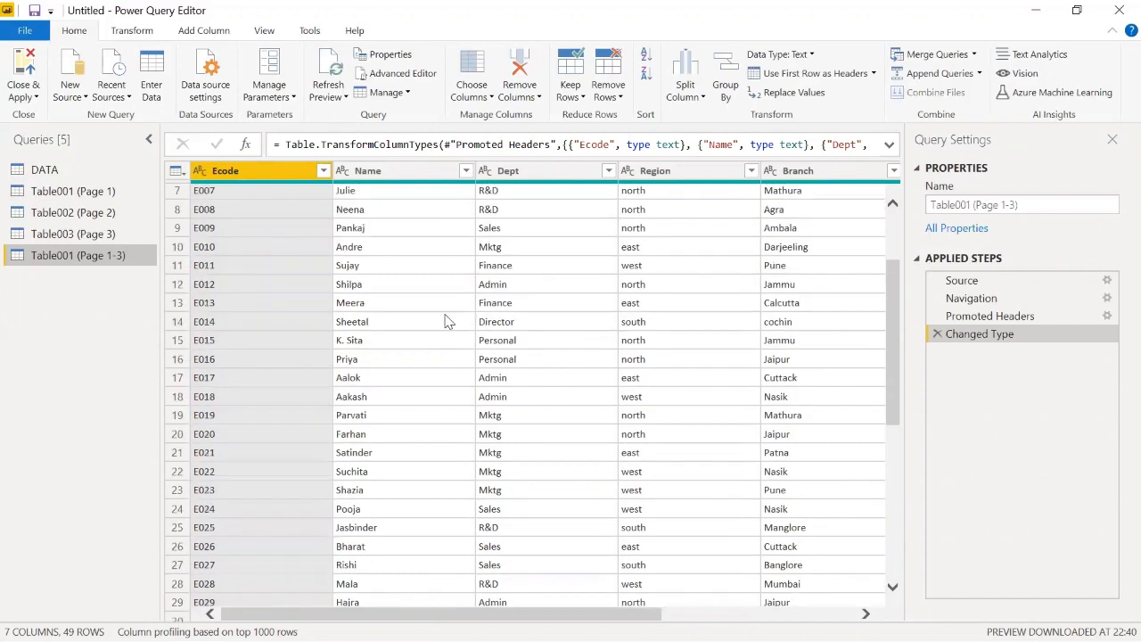
# Close the Power Query Editor without applying the query changes
pyautogui.click(1118, 11)
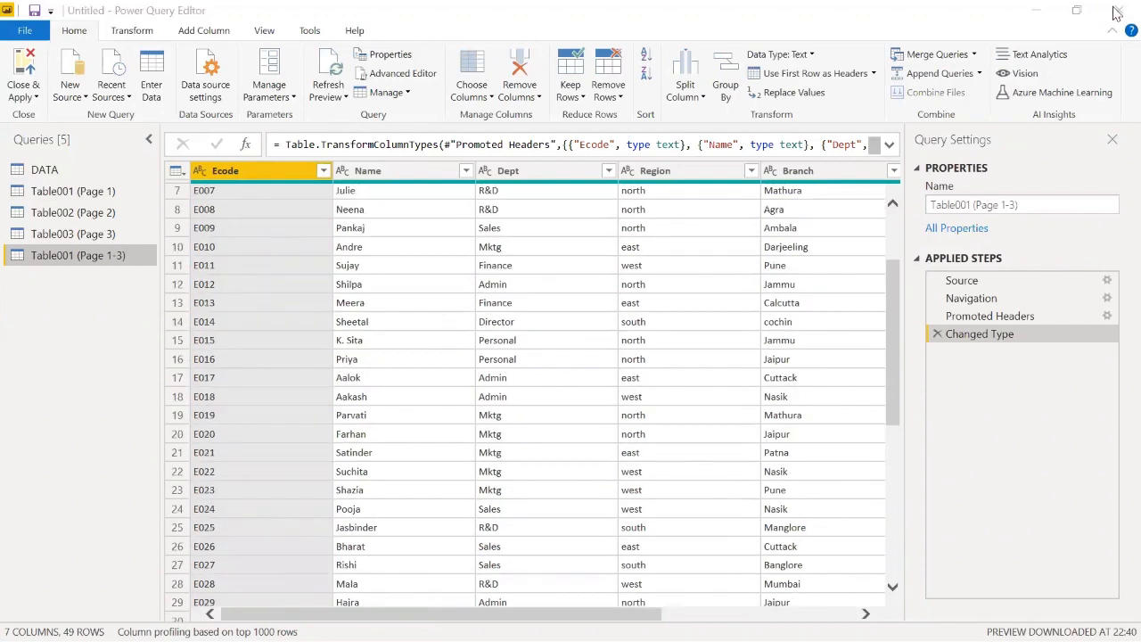
pyautogui.click(669, 357)
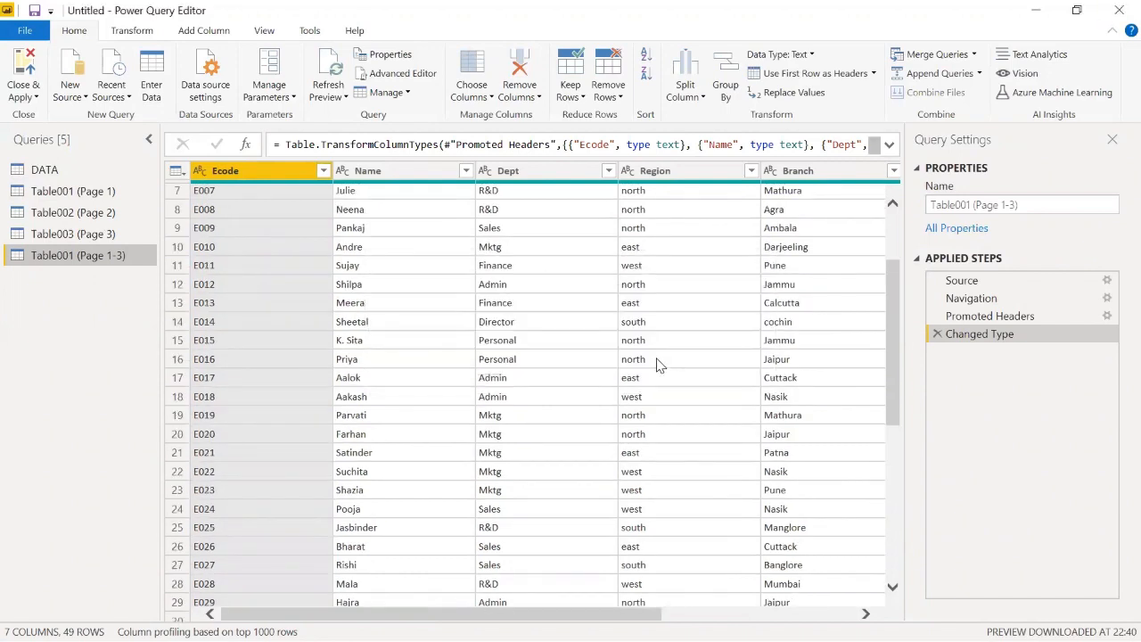
pyautogui.click(1118, 9)
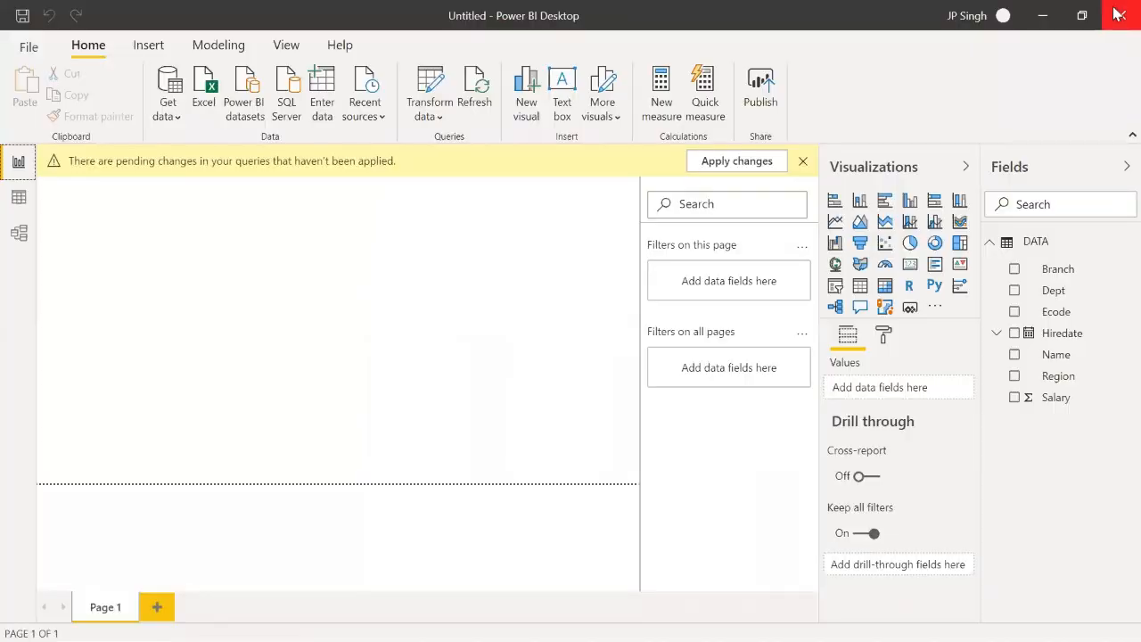
# Open emp.pdf from the desktop, examine how its table continues across the pages, close it, and switch back to Power BI Desktop
pyautogui.click(1042, 15)
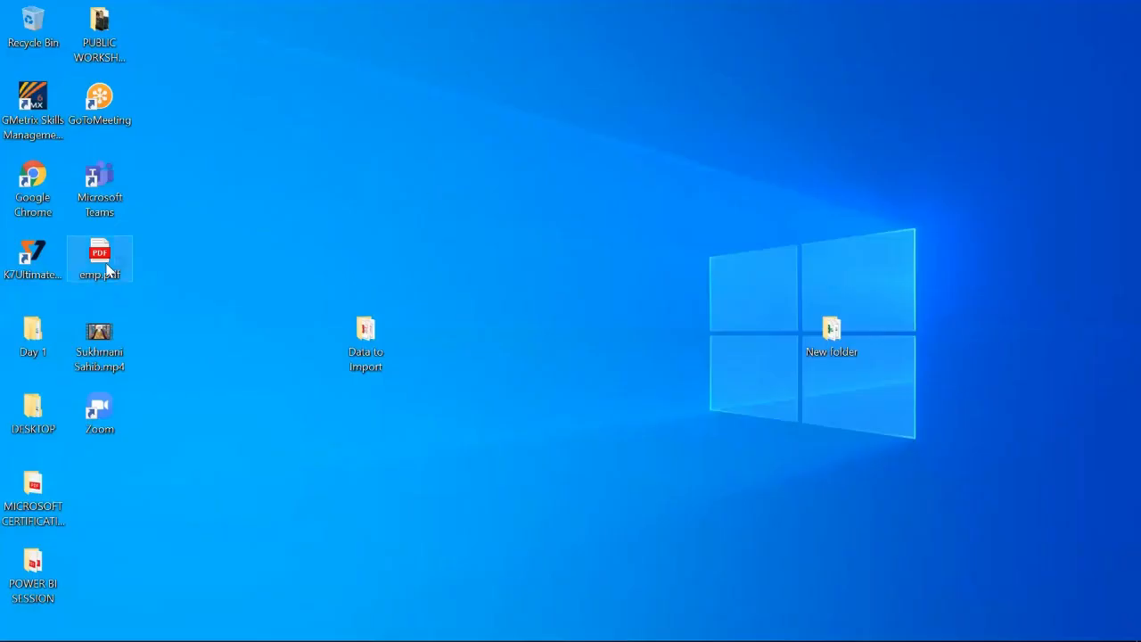
pyautogui.doubleClick(99, 258)
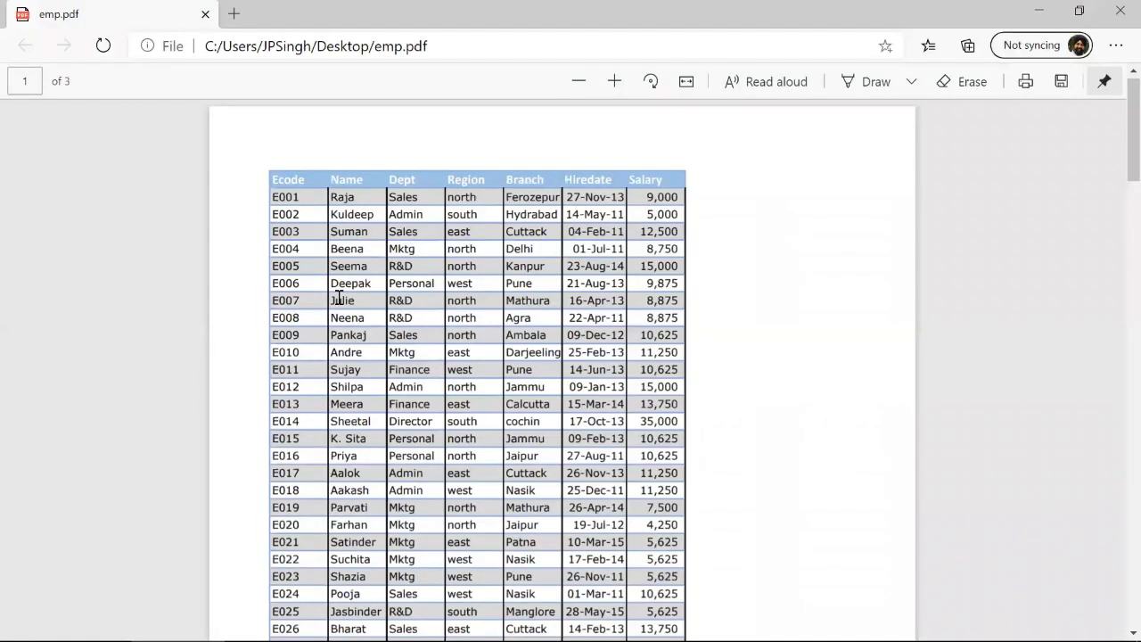
pyautogui.scroll(-4, 339, 298)
pyautogui.scroll(-8, 339, 298)
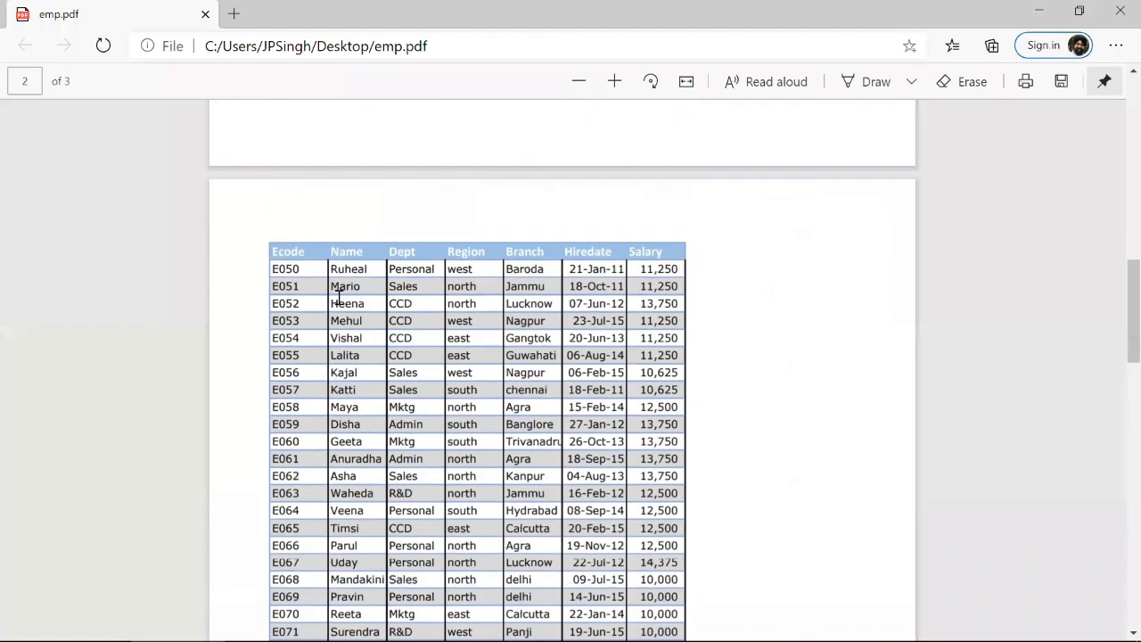
pyautogui.scroll(-2, 339, 298)
pyautogui.scroll(6, 339, 298)
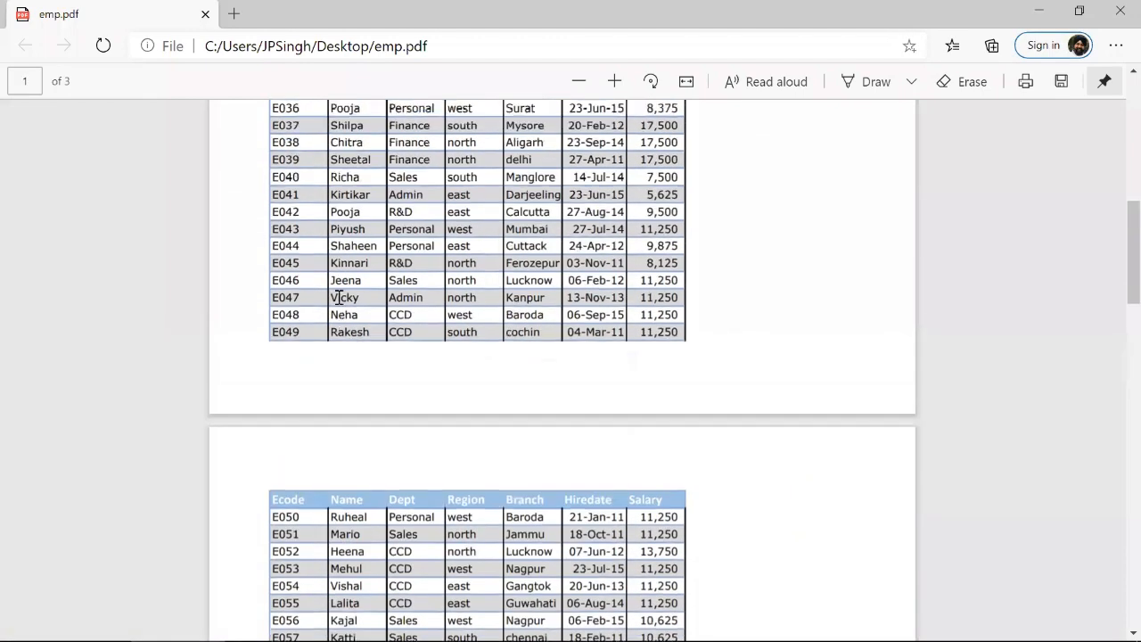
pyautogui.scroll(8, 338, 298)
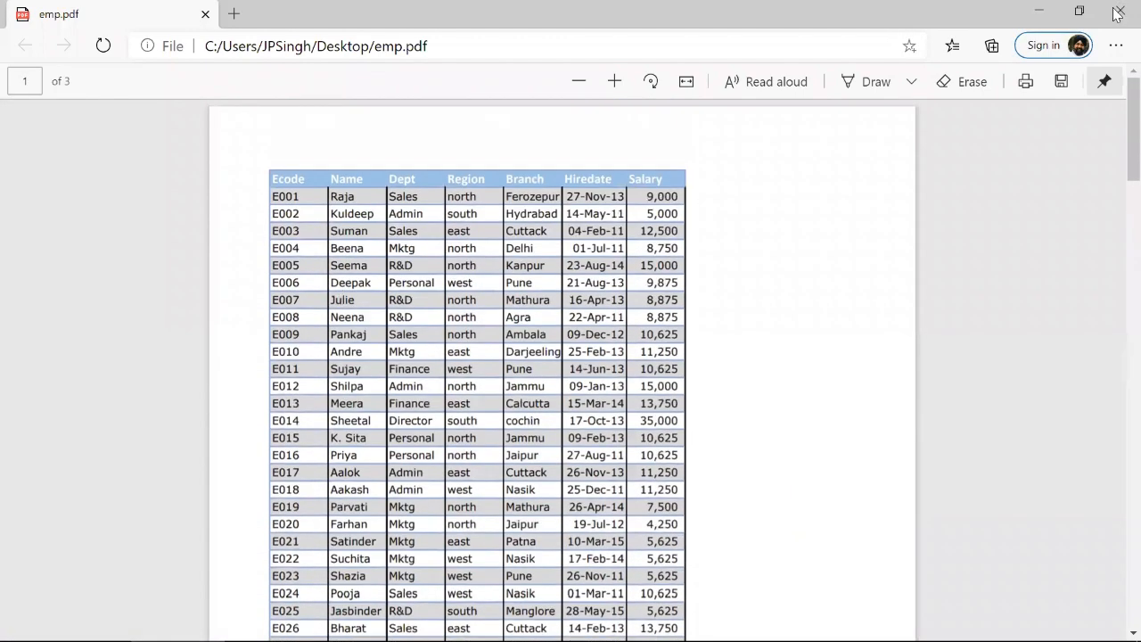
pyautogui.click(1118, 14)
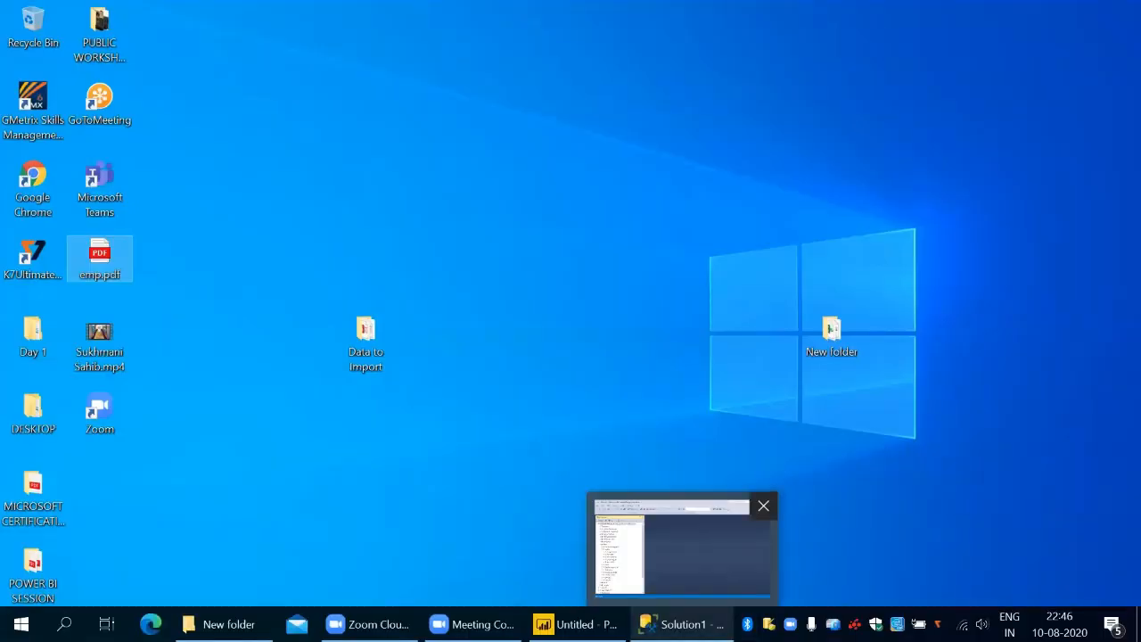
pyautogui.moveTo(575, 624)
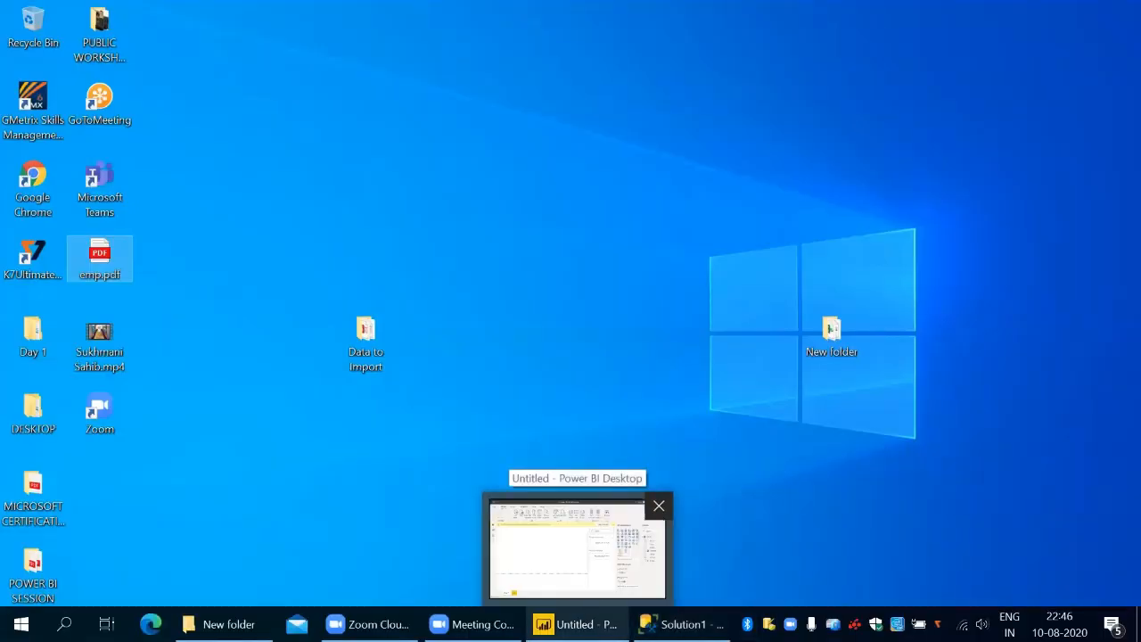
pyautogui.click(577, 545)
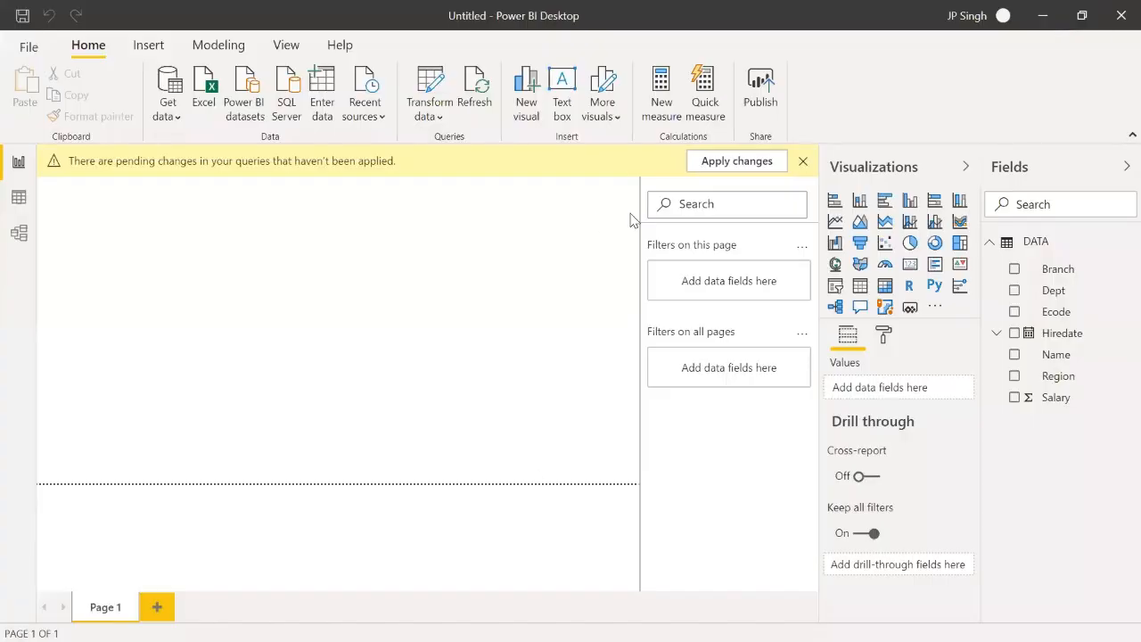
# Try to delete the DATA table from the data model
pyautogui.rightClick(1043, 249)
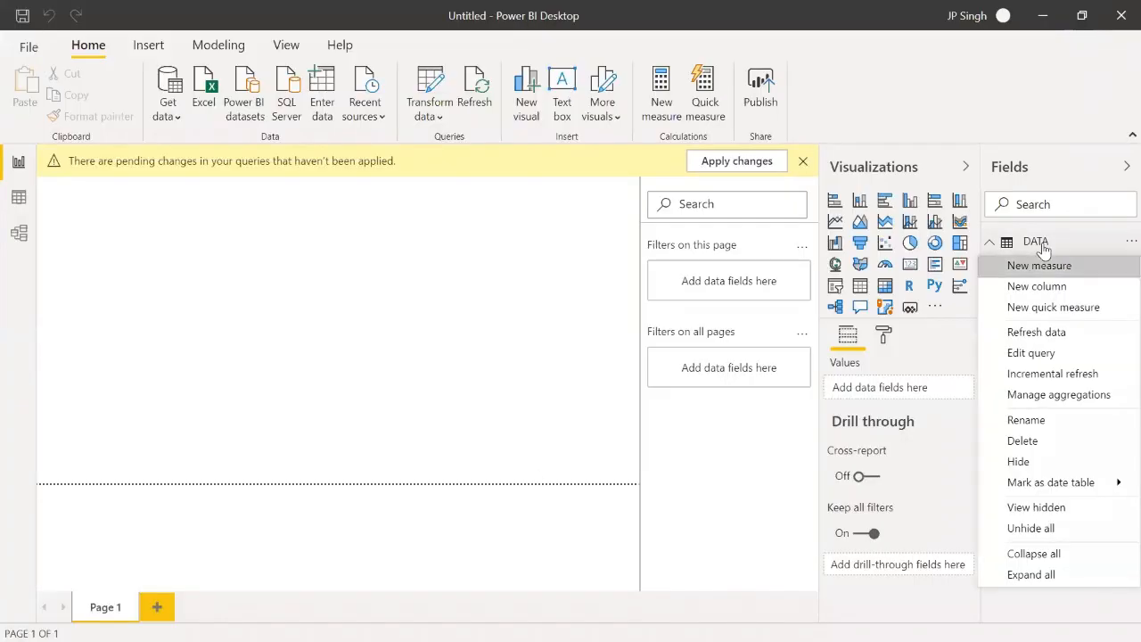
pyautogui.click(1025, 441)
pyautogui.click(736, 374)
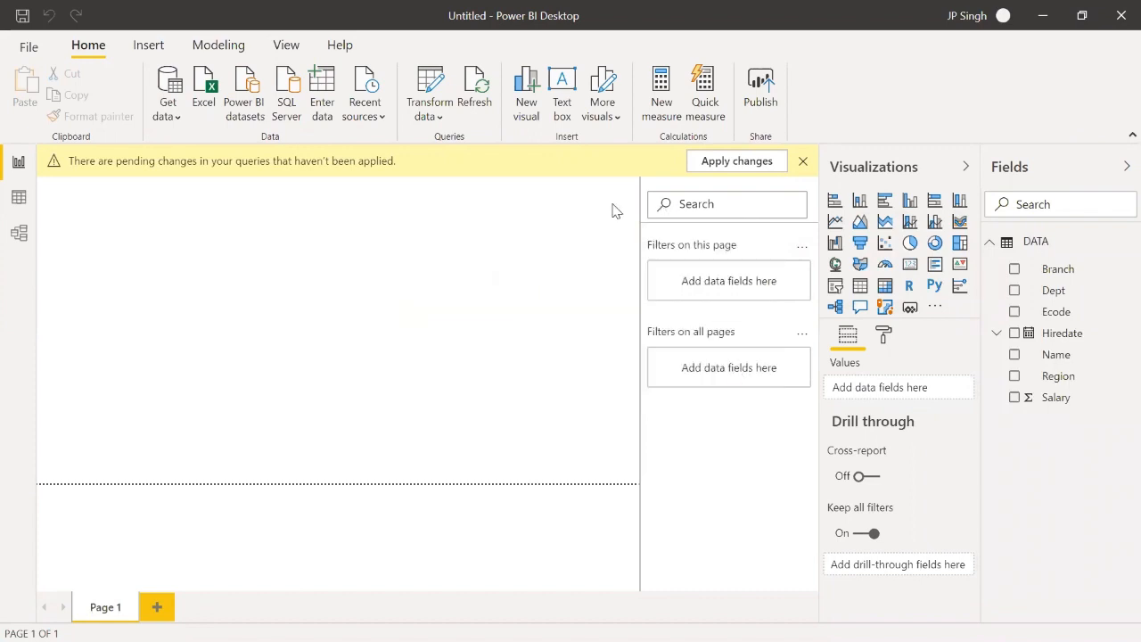
# Dismiss the pending changes notice and try again to delete the DATA table
pyautogui.click(803, 162)
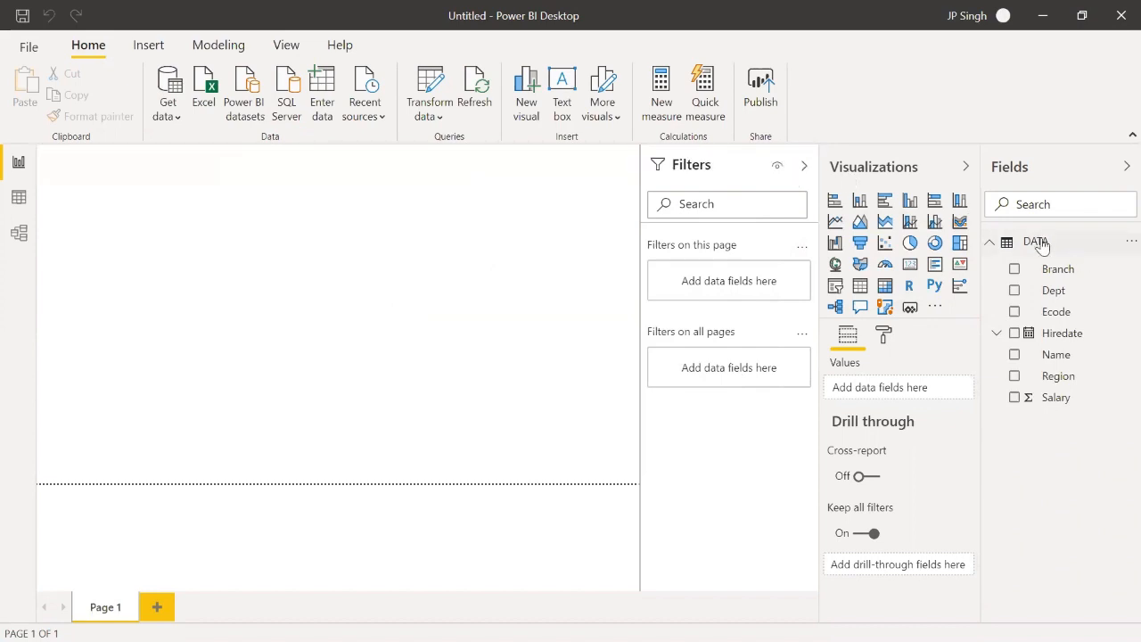
pyautogui.rightClick(1043, 243)
pyautogui.click(1025, 441)
pyautogui.click(724, 367)
# Try to apply the pending query changes, and close the report on the queries
pyautogui.click(164, 123)
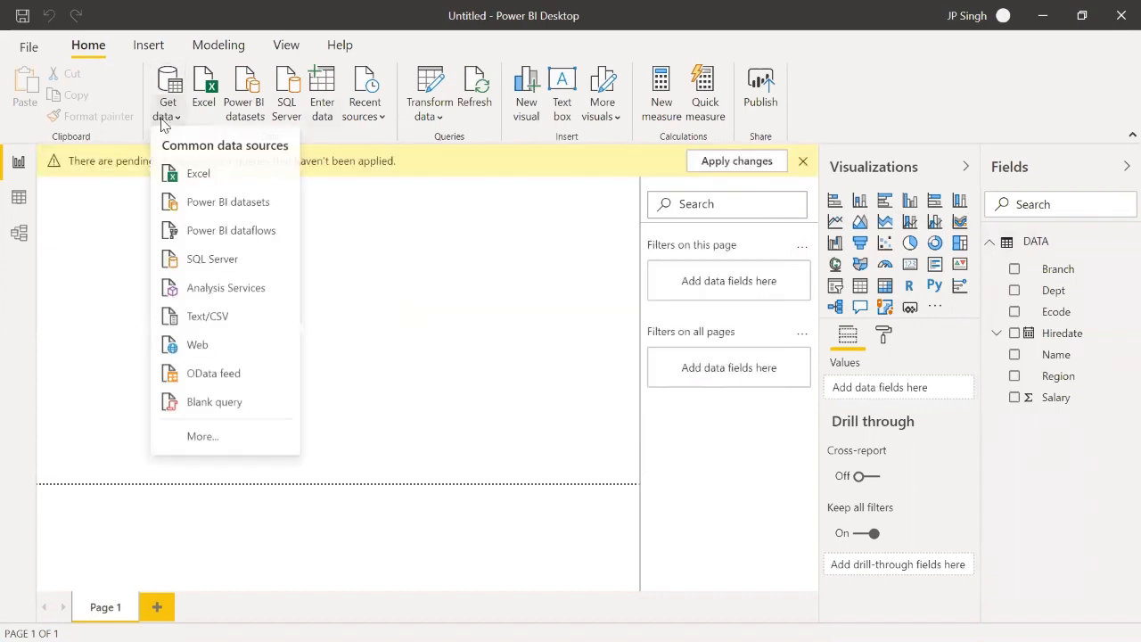
pyautogui.click(727, 161)
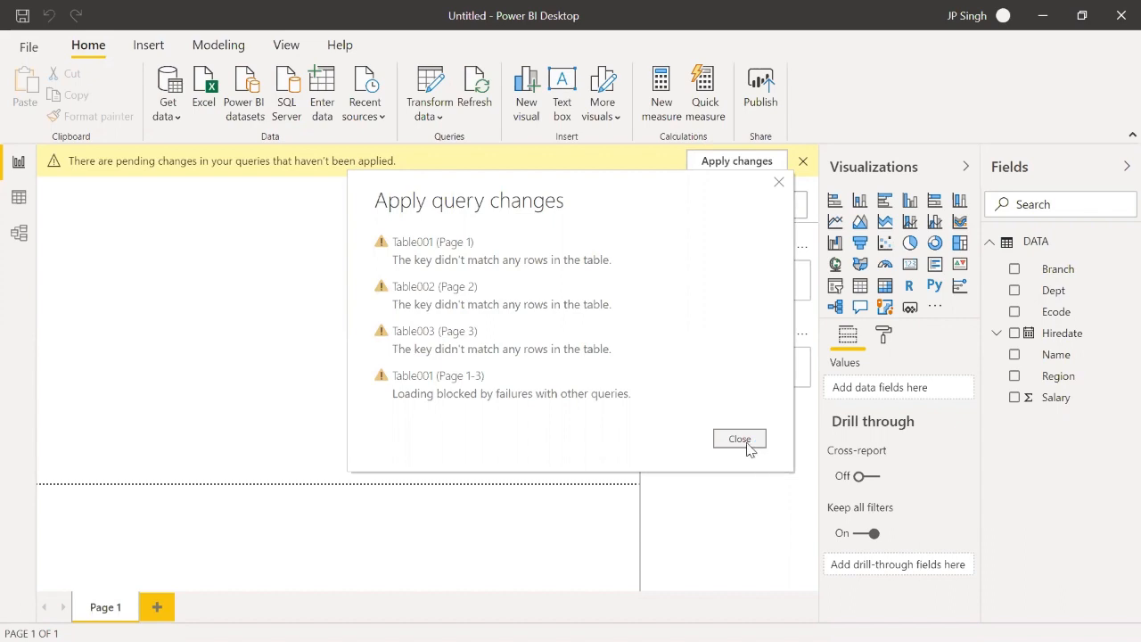
pyautogui.click(747, 448)
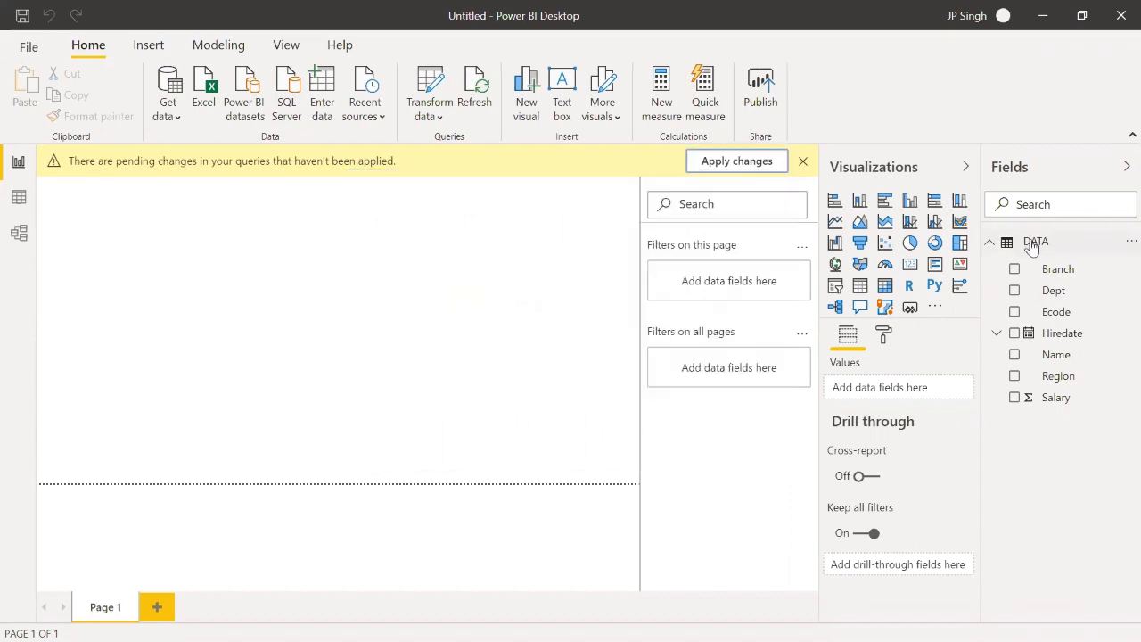
# Try once more to delete the DATA table with the query changes still pending
pyautogui.rightClick(1027, 242)
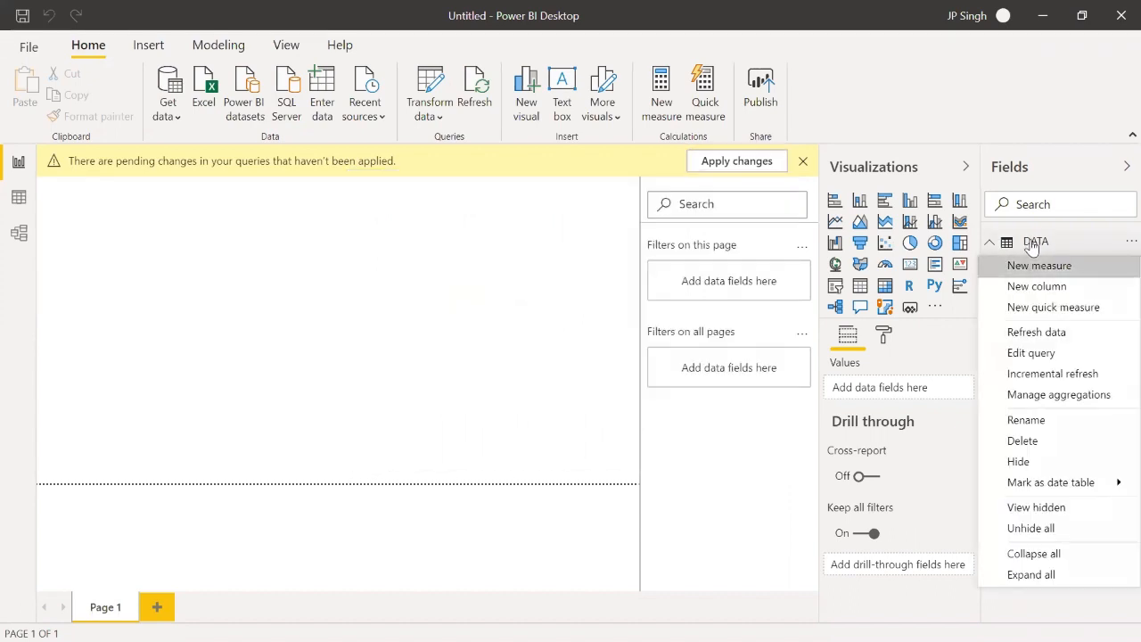
pyautogui.click(1022, 440)
pyautogui.click(736, 368)
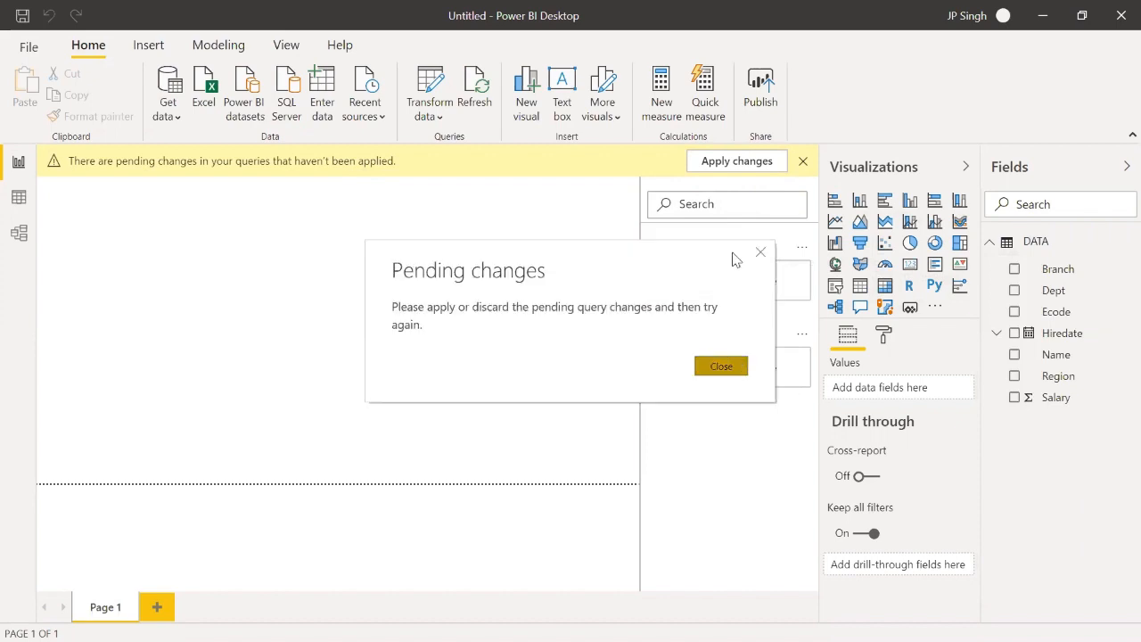
# Dismiss the pending changes notice and connect to emp.pdf on the Desktop as a PDF data source
pyautogui.click(803, 164)
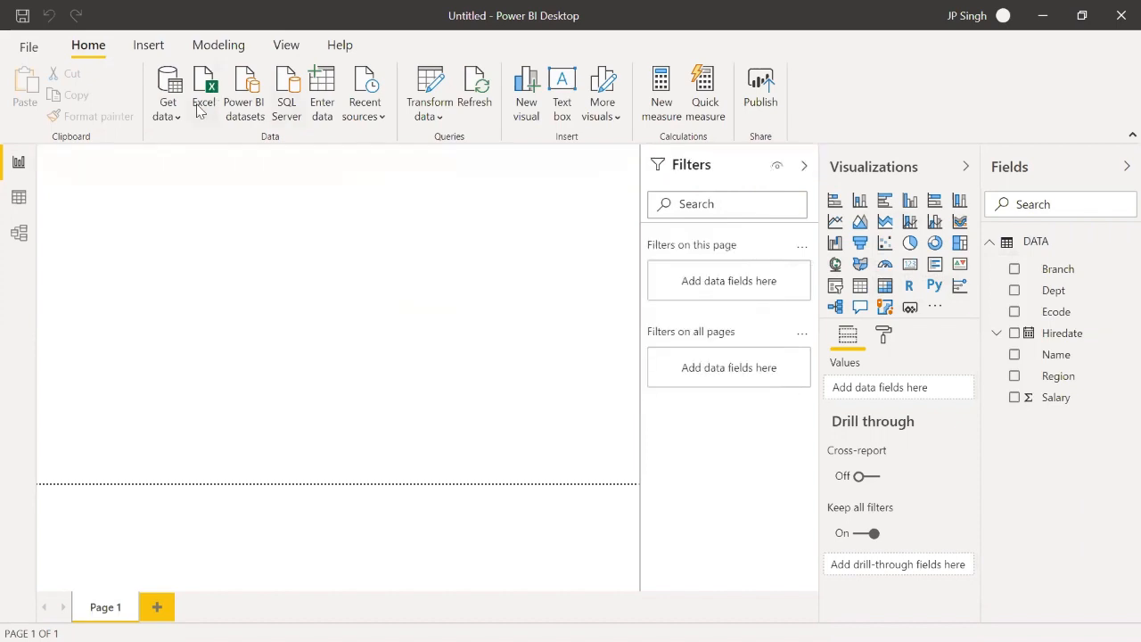
pyautogui.click(168, 116)
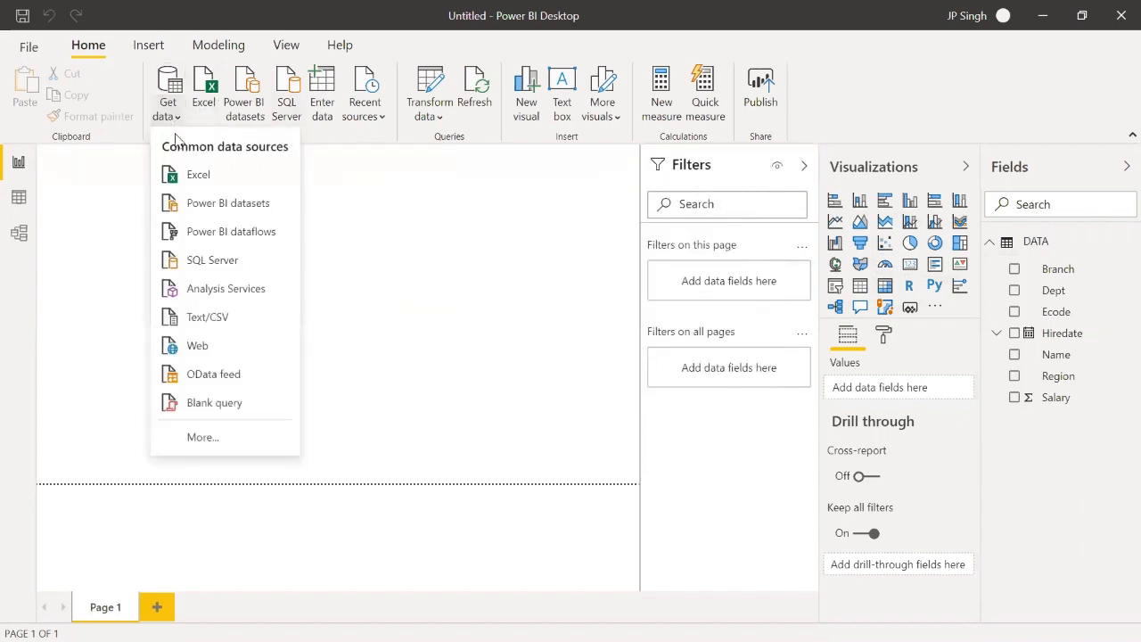
pyautogui.click(223, 437)
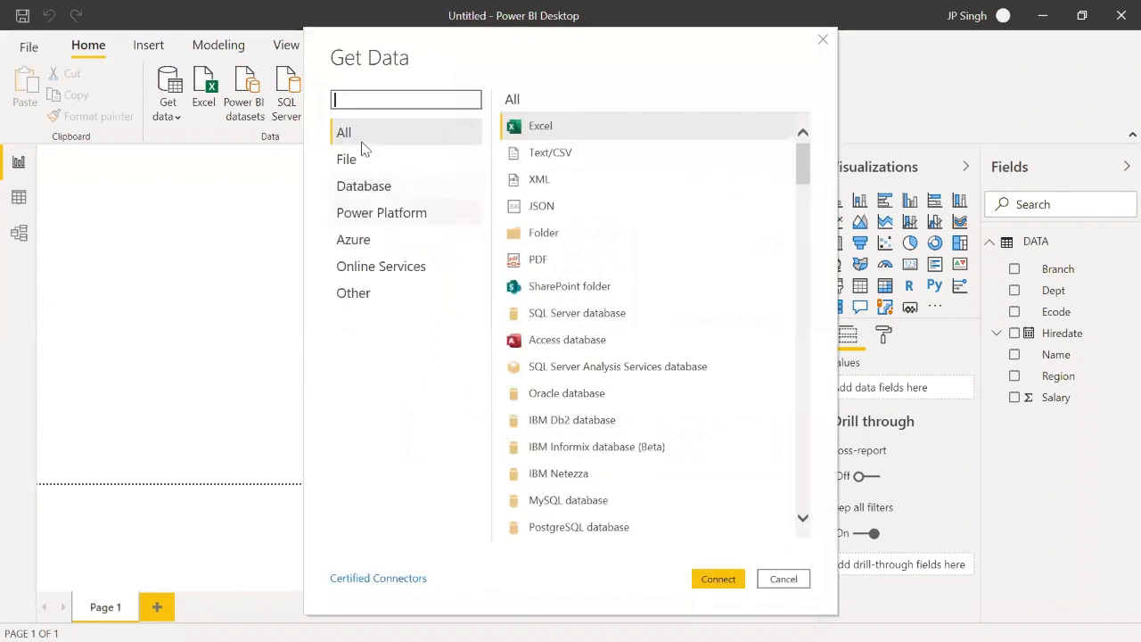
pyautogui.click(525, 259)
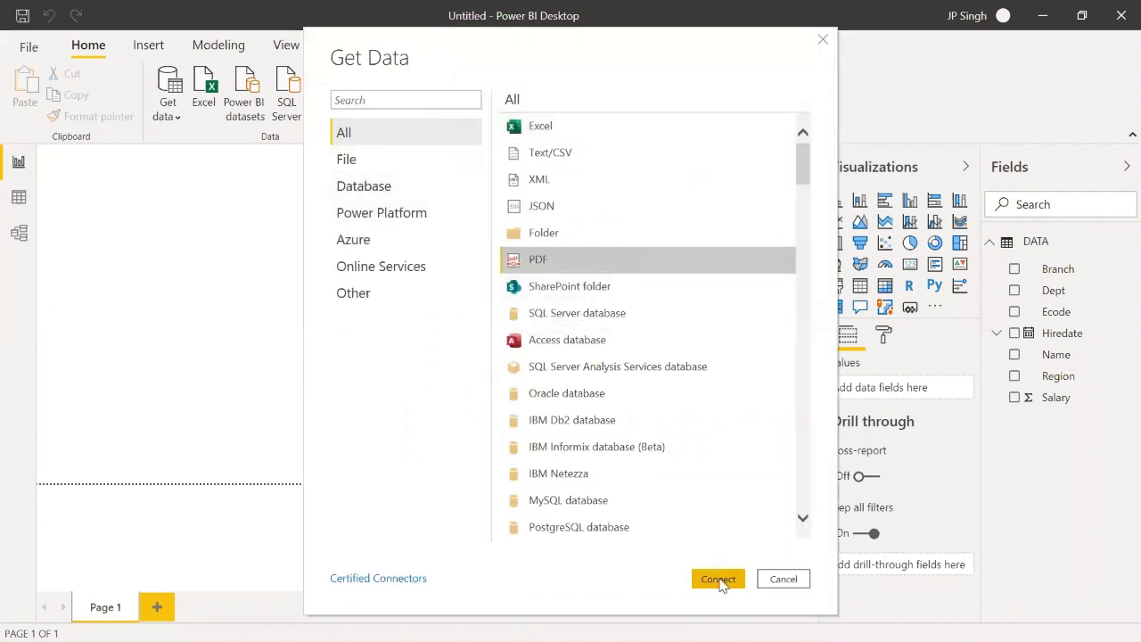
pyautogui.click(719, 579)
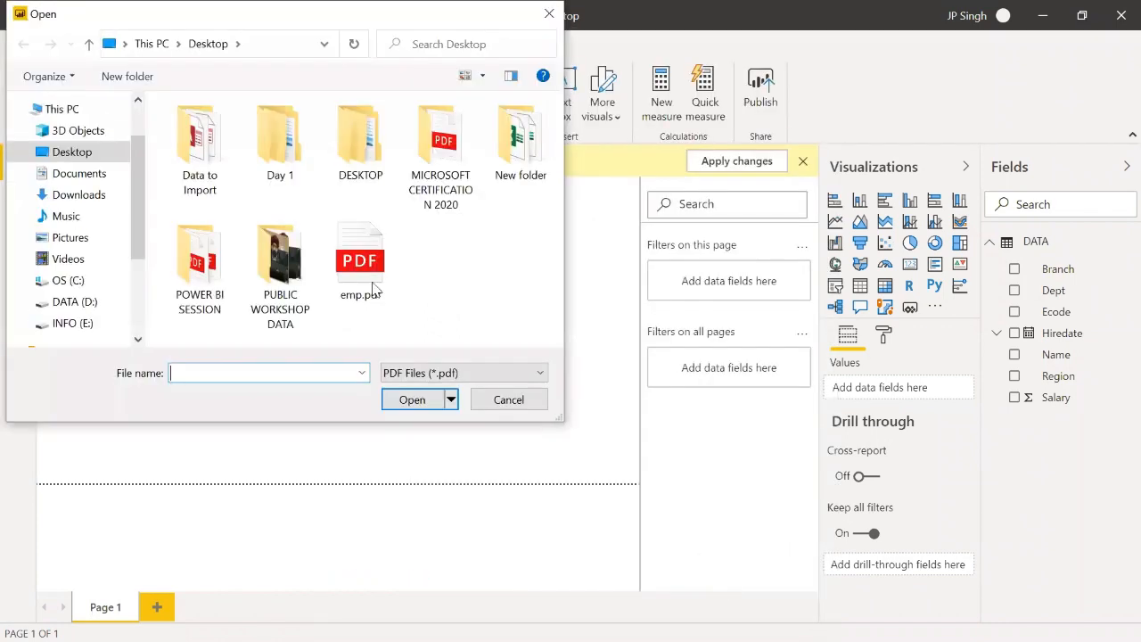
pyautogui.click(373, 287)
pyautogui.doubleClick(372, 287)
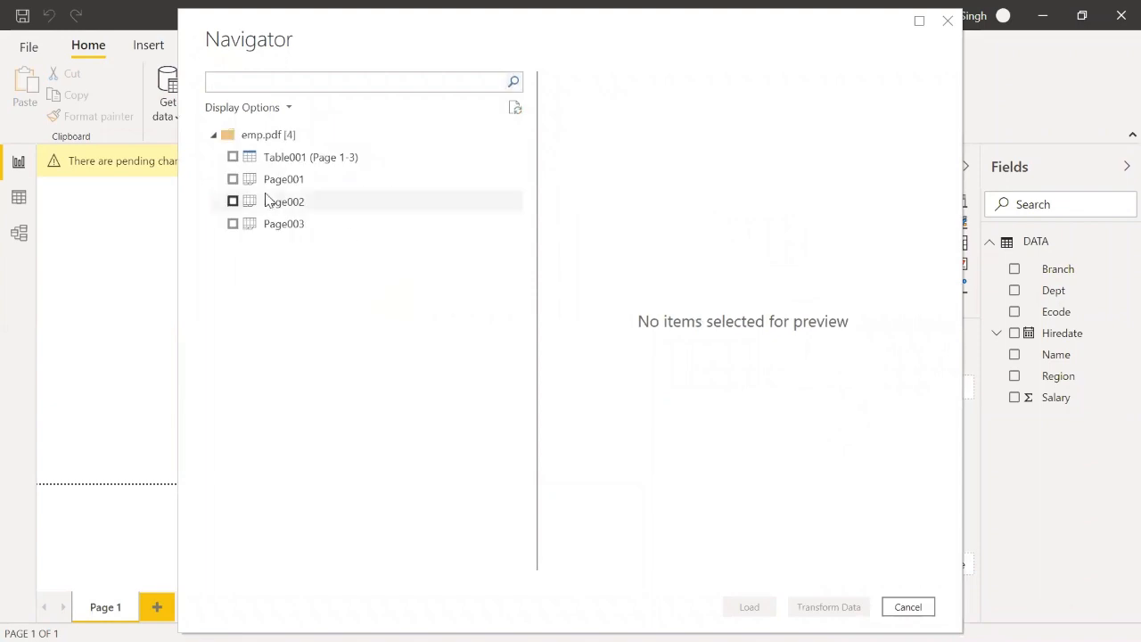
# Select Page001, Page002 and Page003 from emp.pdf and open them for transformation
pyautogui.click(233, 179)
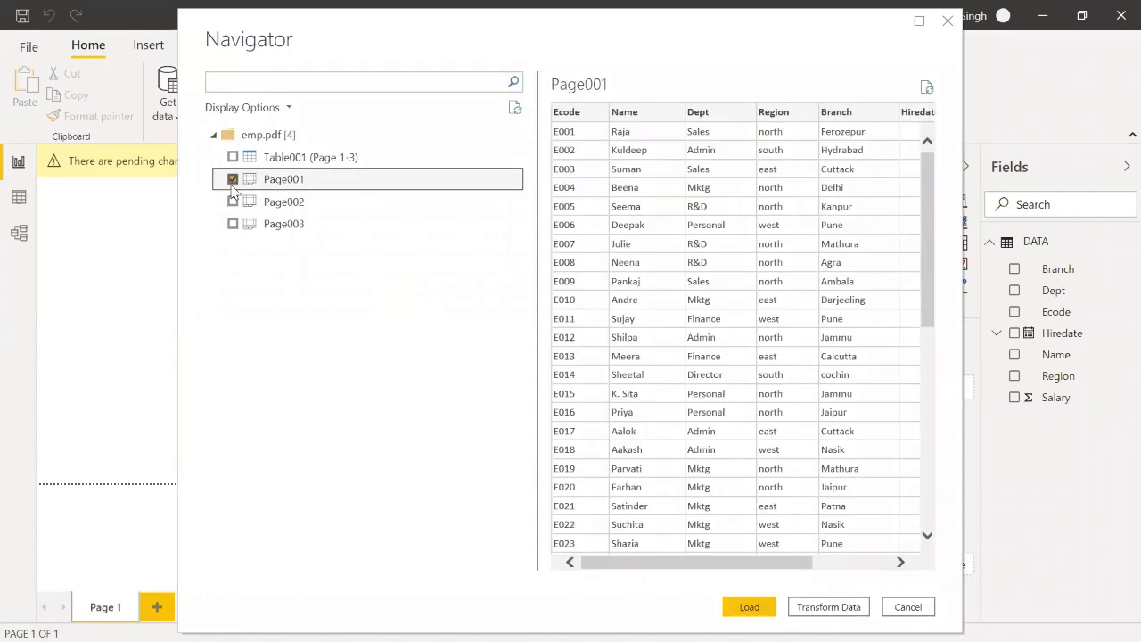
pyautogui.click(233, 201)
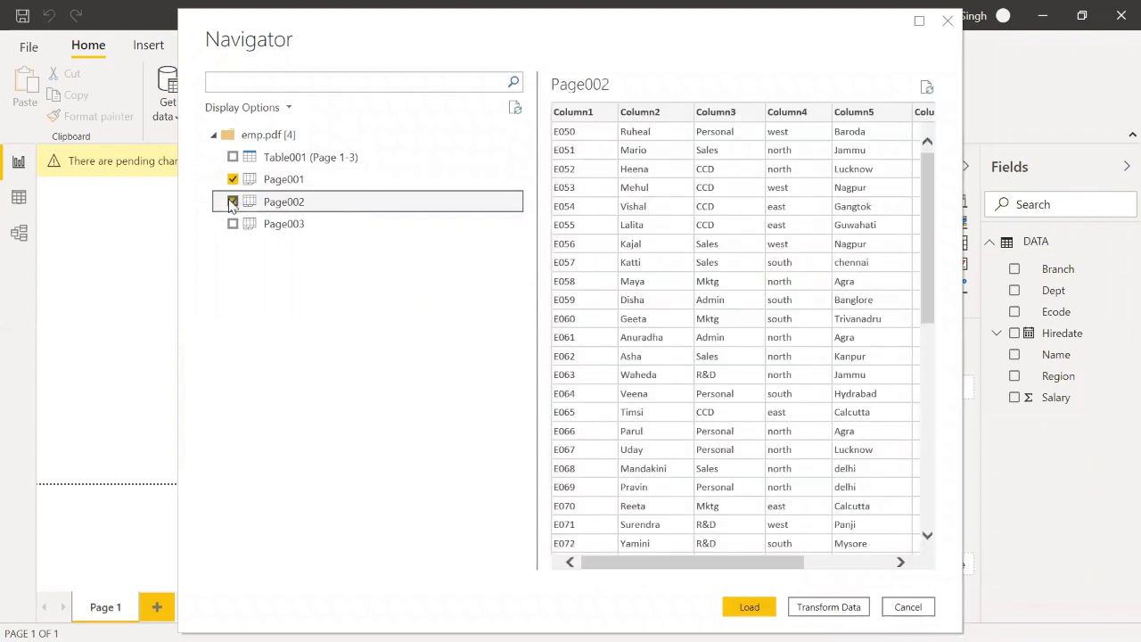
pyautogui.click(232, 223)
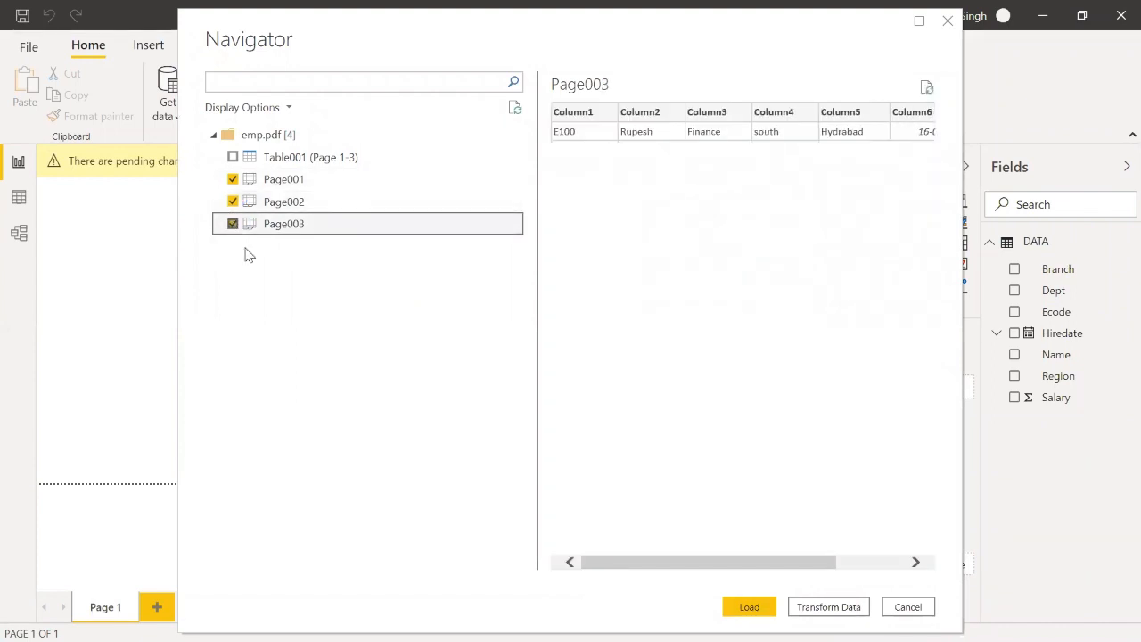
pyautogui.click(829, 610)
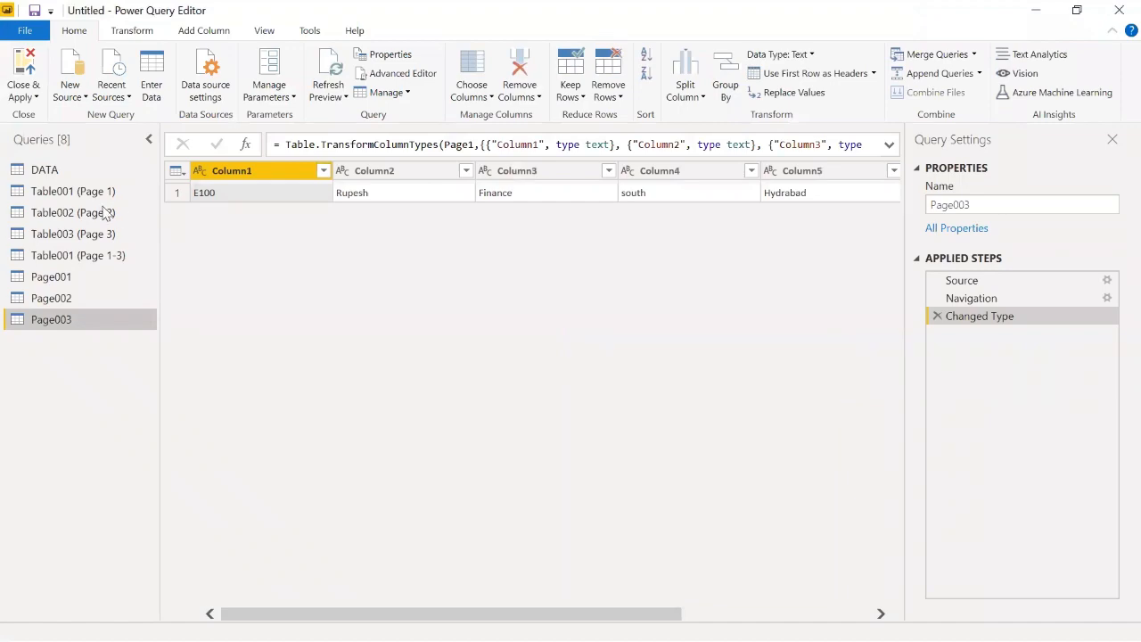
# Delete the DATA query and the four old Table queries, keeping only Page001, Page002 and Page003
pyautogui.click(85, 192)
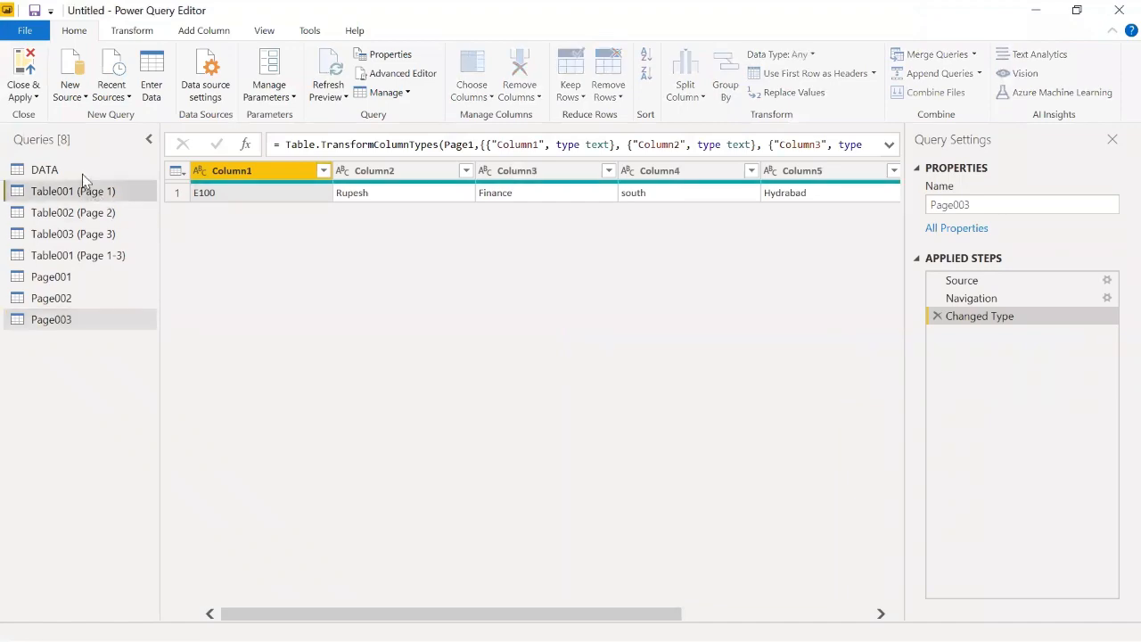
pyautogui.click(82, 171)
pyautogui.click(78, 212)
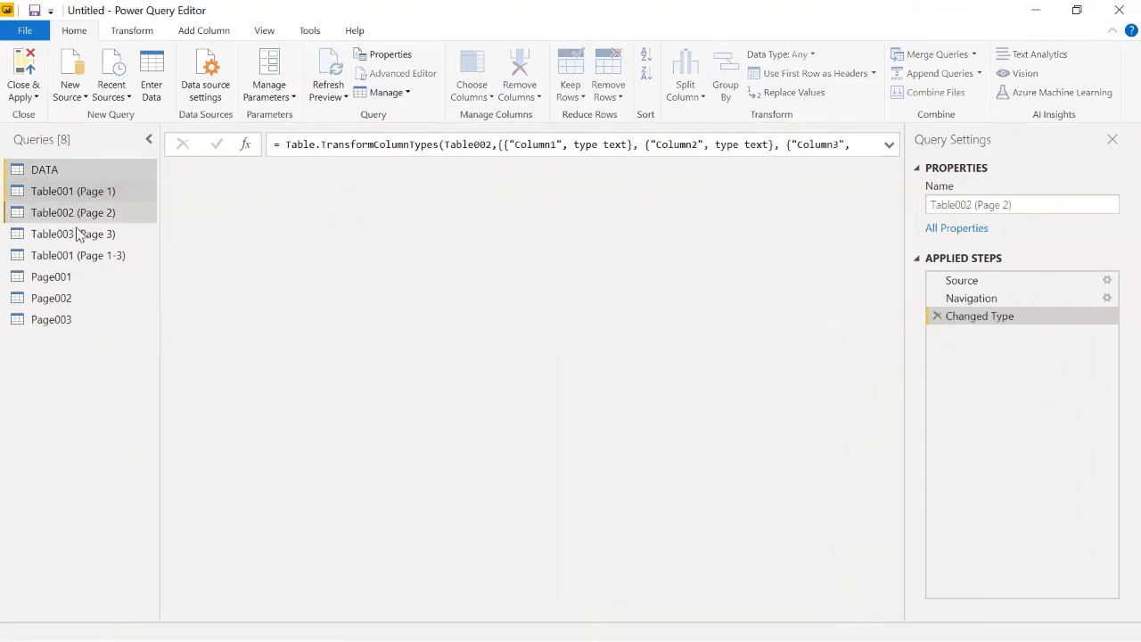
pyautogui.click(80, 233)
pyautogui.click(81, 256)
pyautogui.rightClick(80, 256)
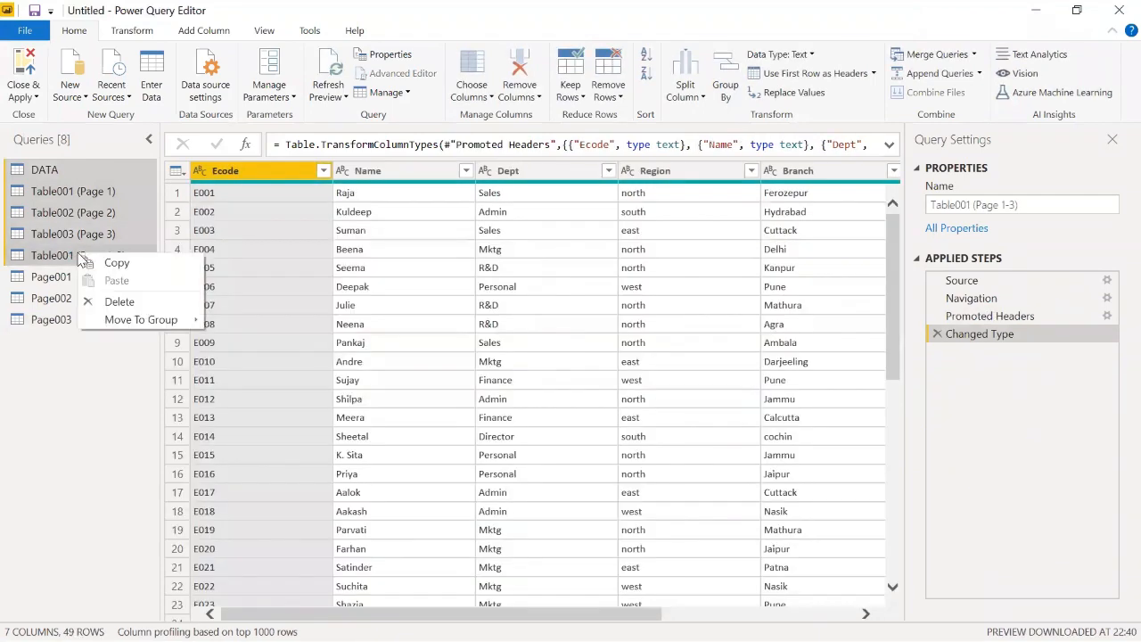
pyautogui.click(120, 303)
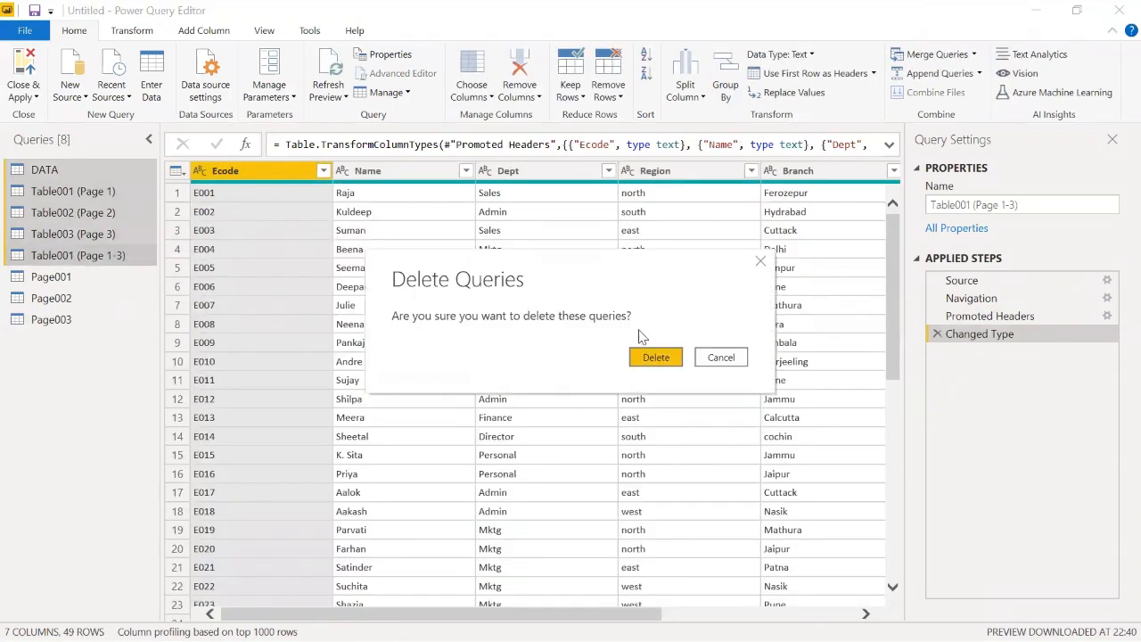
pyautogui.click(656, 357)
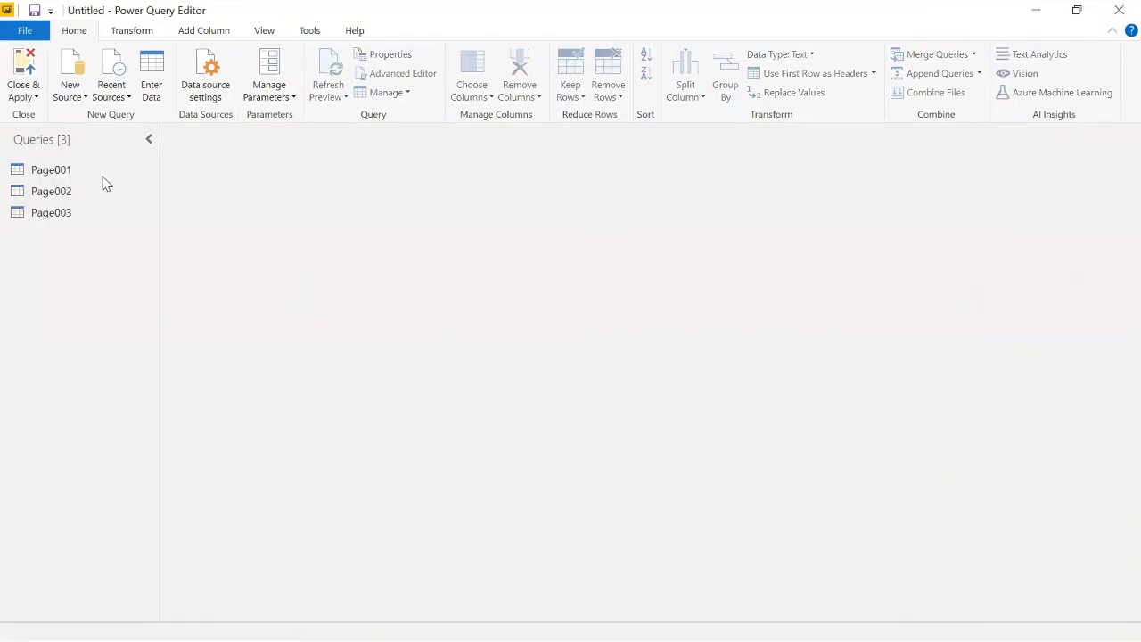
# Look through the three page queries and append Page002 to Page001 as a new query
pyautogui.click(86, 174)
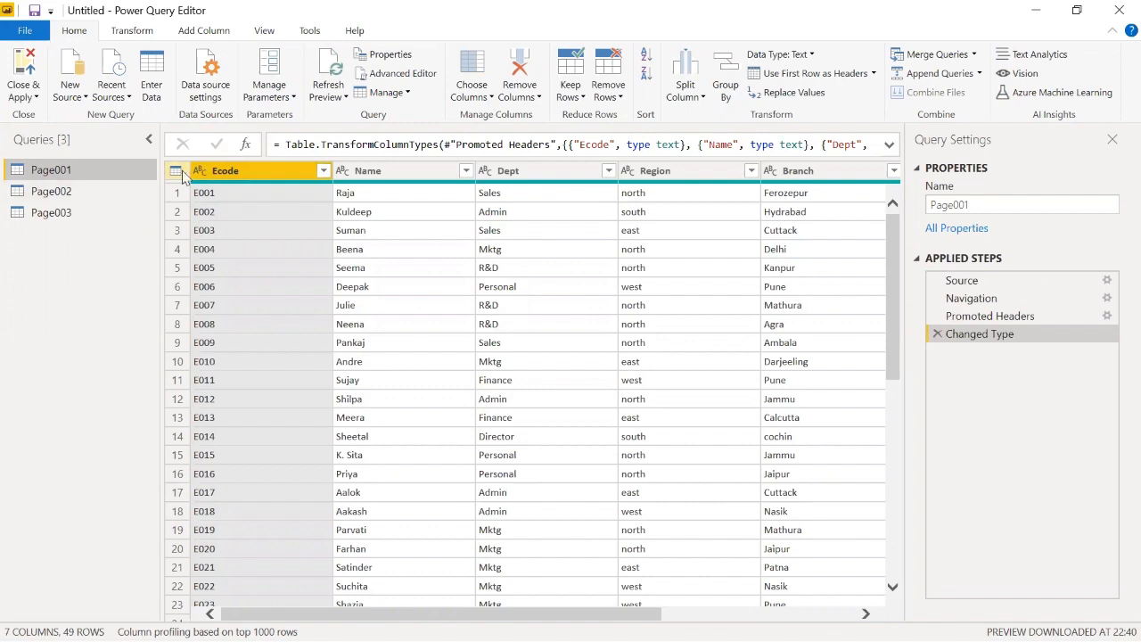
pyautogui.click(61, 200)
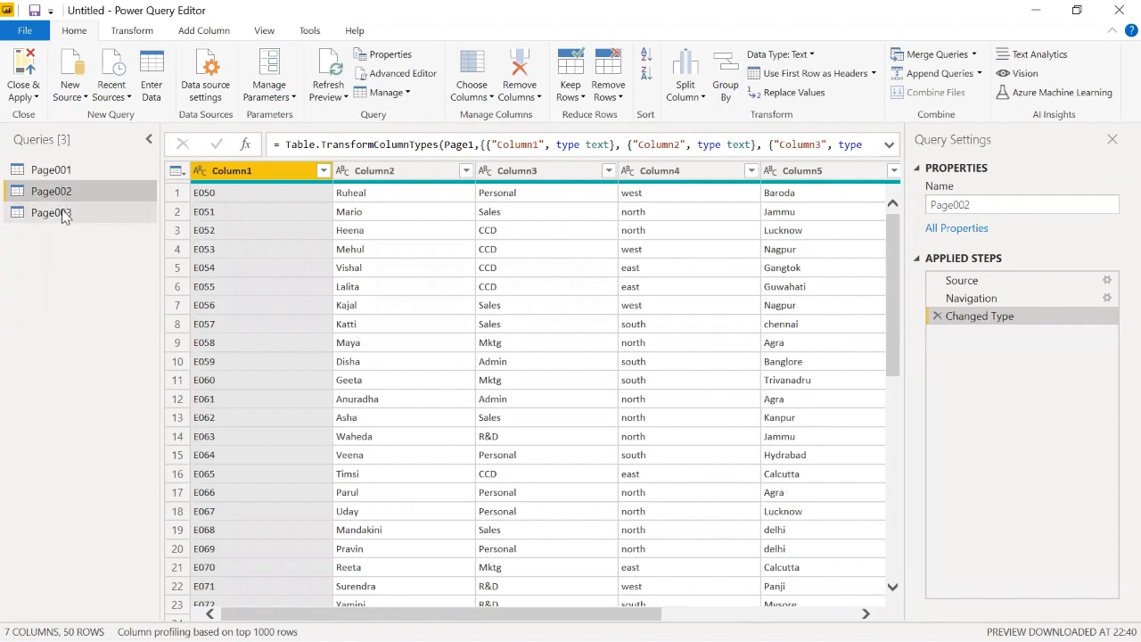
pyautogui.click(66, 212)
pyautogui.click(65, 172)
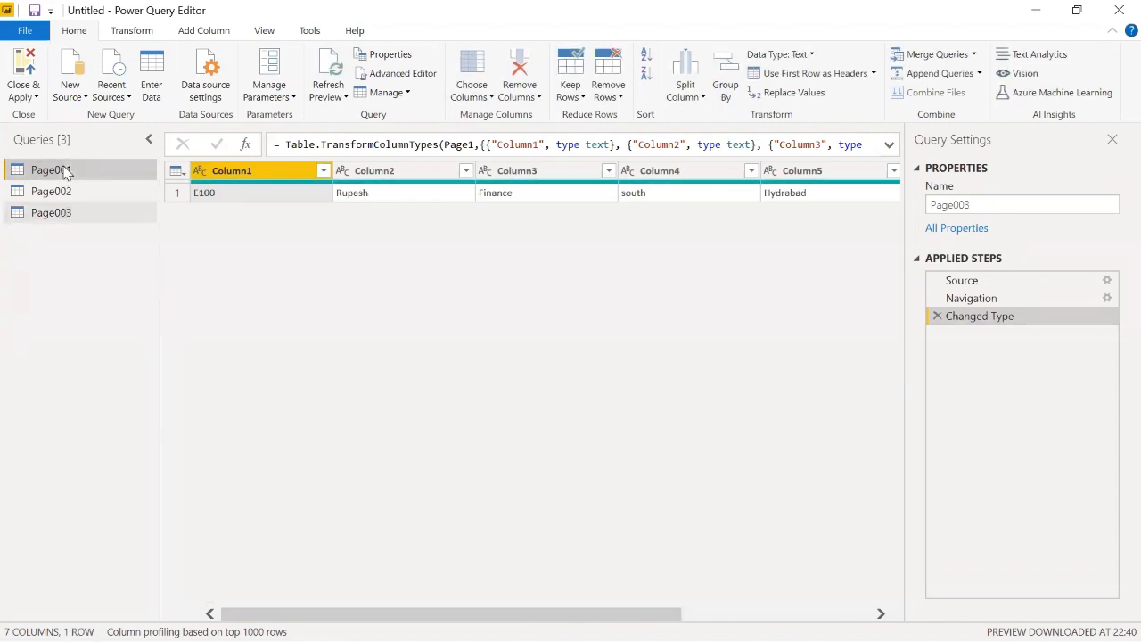
pyautogui.click(943, 79)
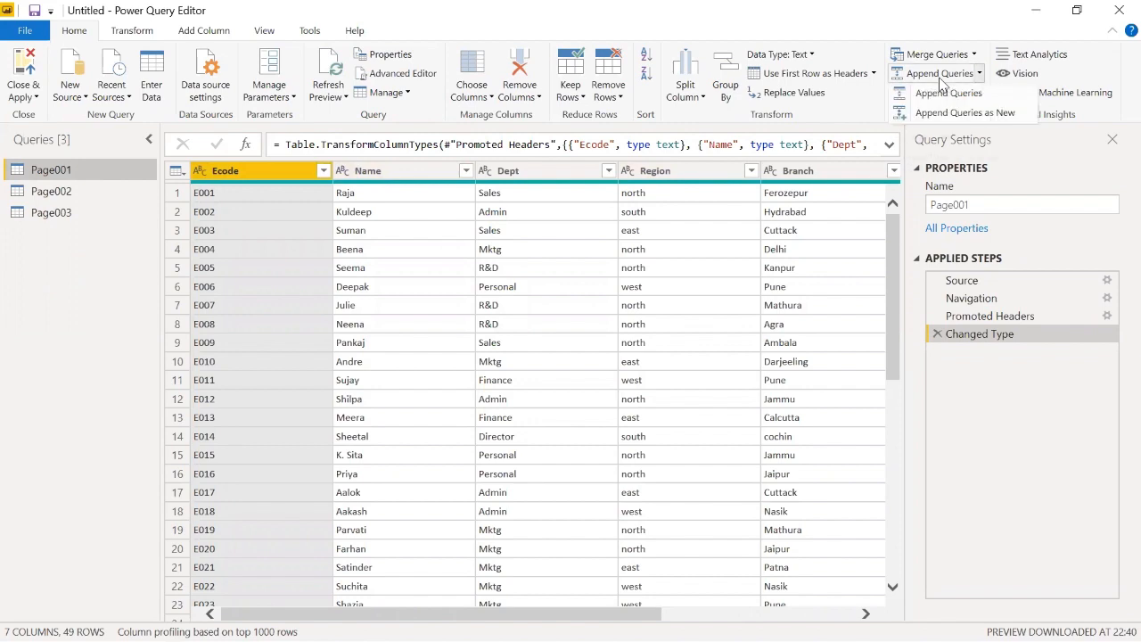
pyautogui.click(958, 113)
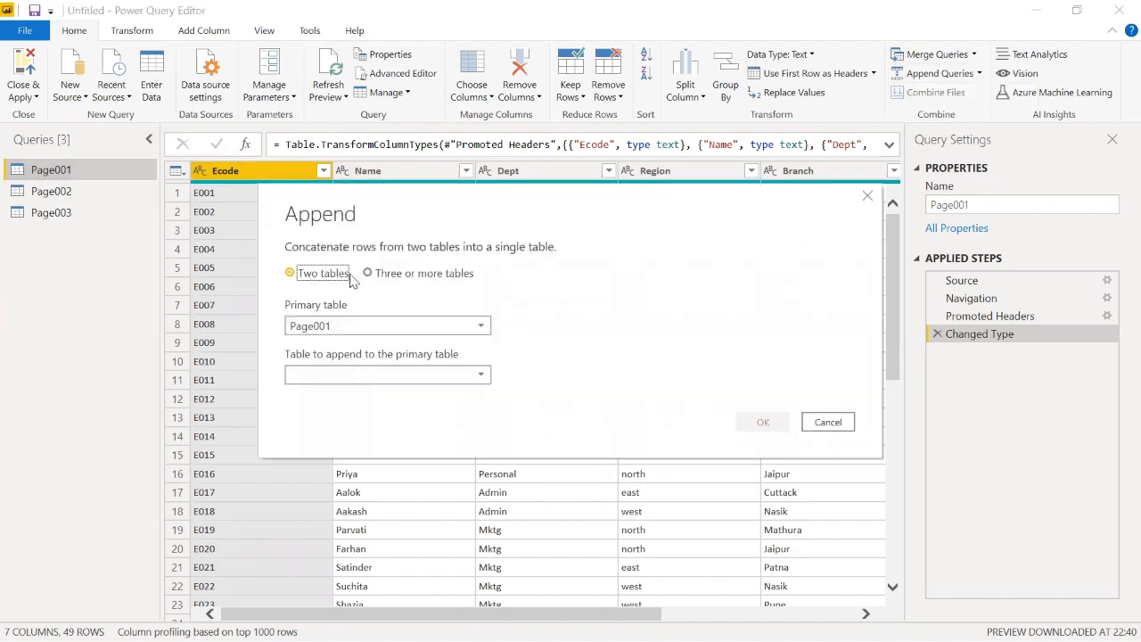
pyautogui.click(349, 373)
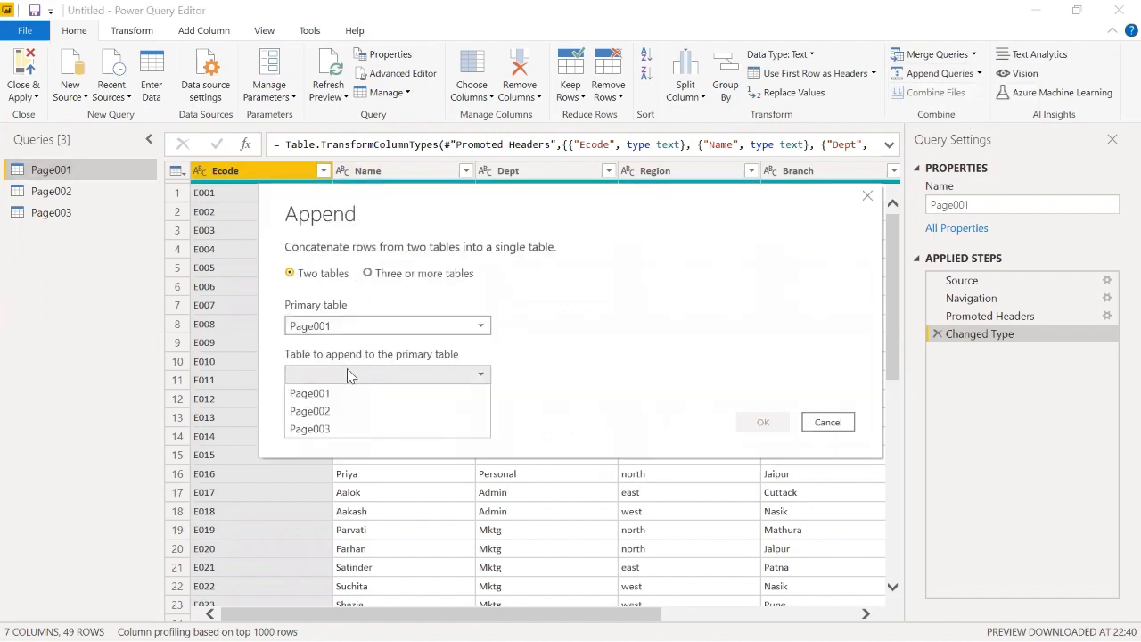
pyautogui.click(333, 412)
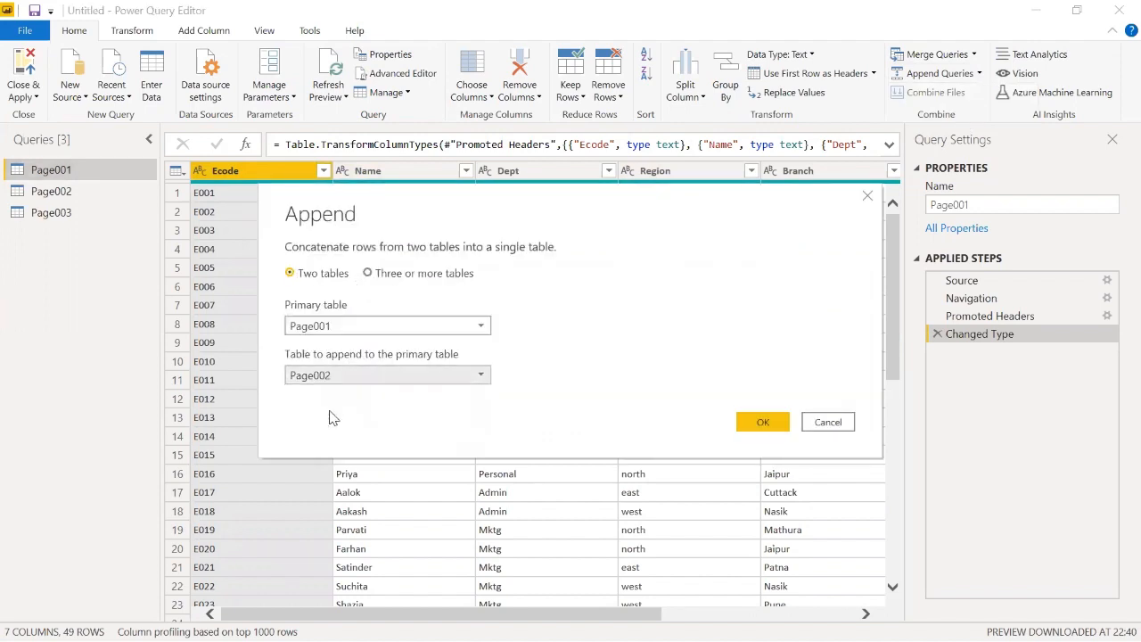
pyautogui.click(741, 423)
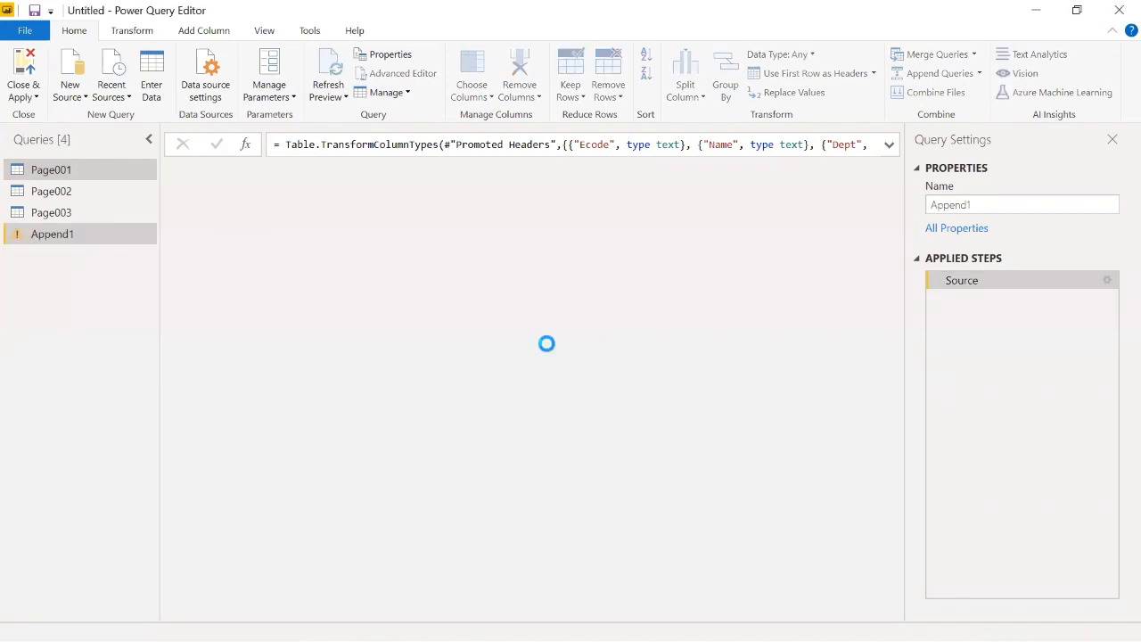
# Check the rows of the appended query down to the end and delete that query
pyautogui.scroll(-15, 390, 370)
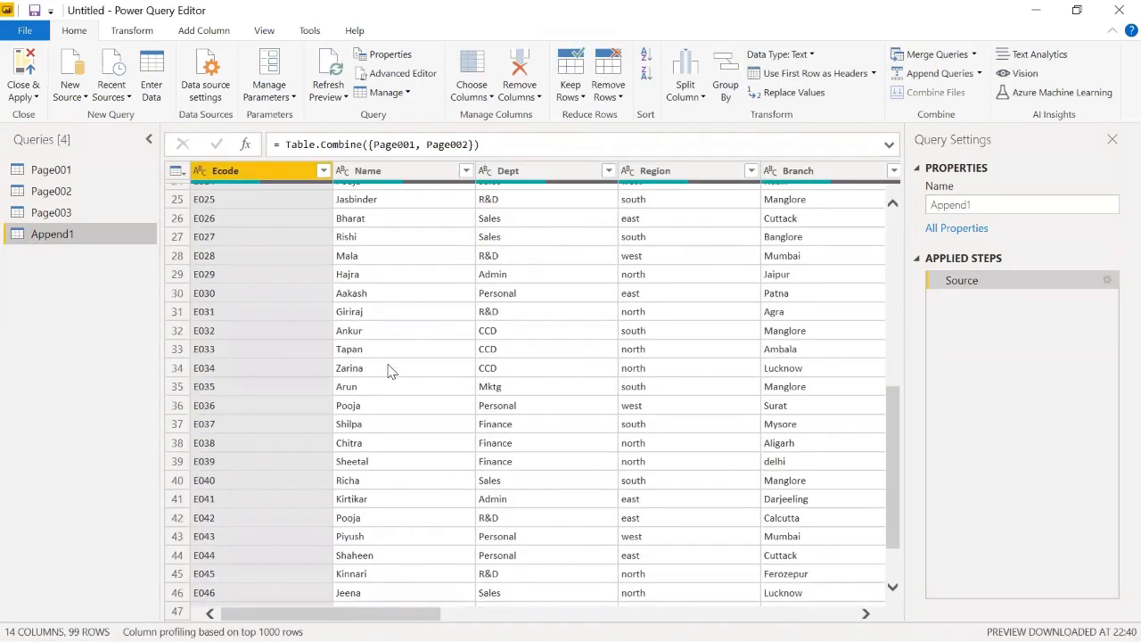
pyautogui.scroll(-8, 390, 371)
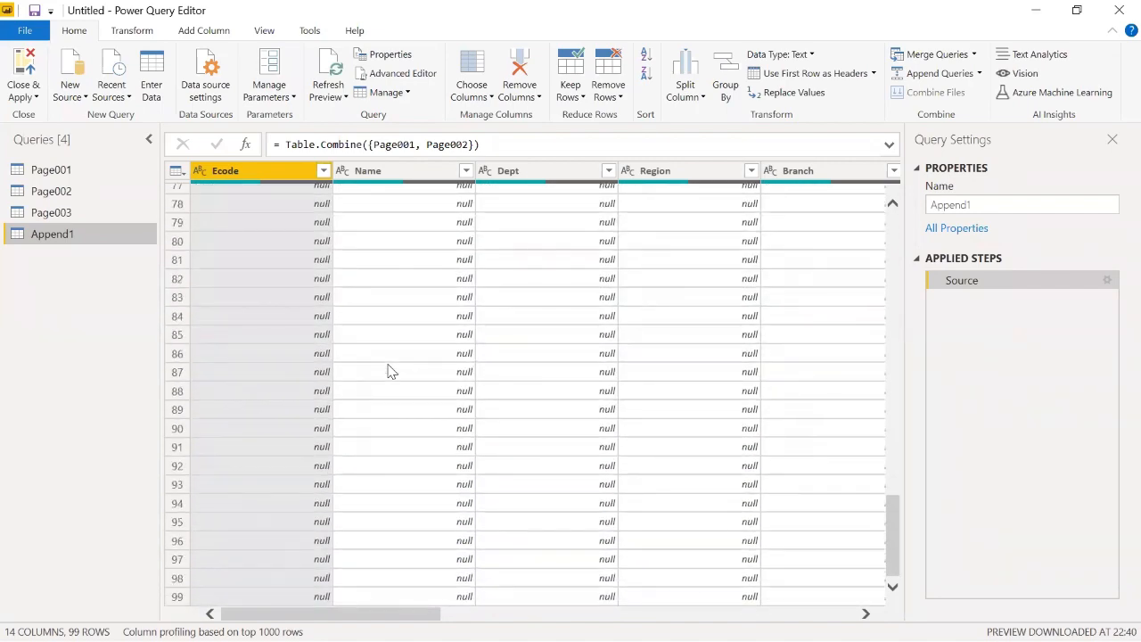
pyautogui.scroll(13, 389, 371)
pyautogui.scroll(10, 389, 370)
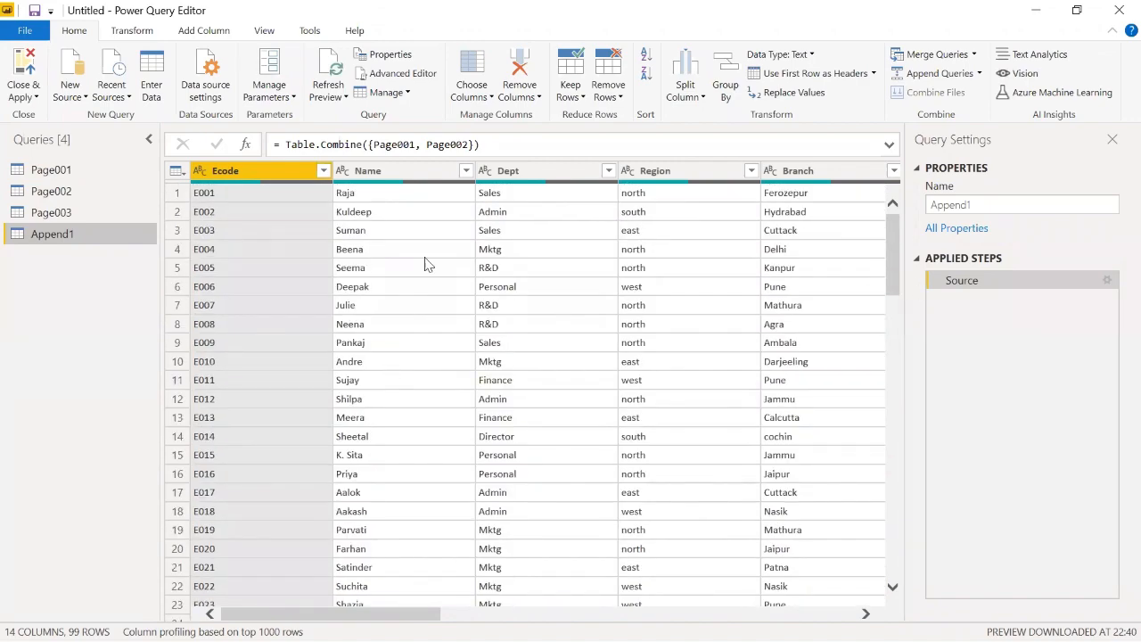
pyautogui.rightClick(84, 236)
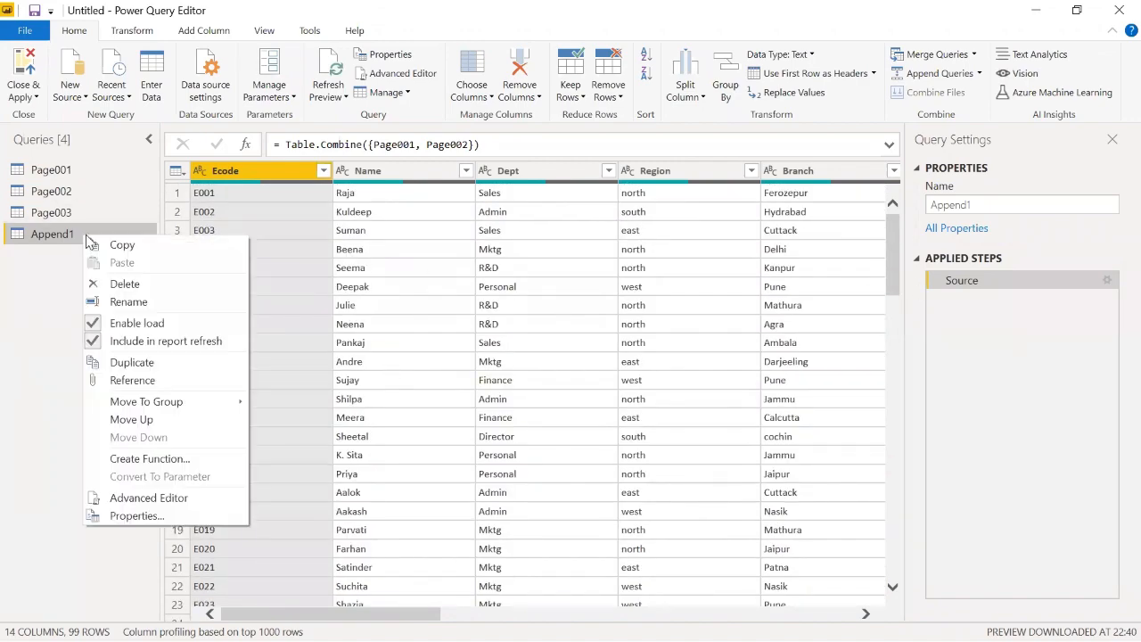
pyautogui.click(125, 285)
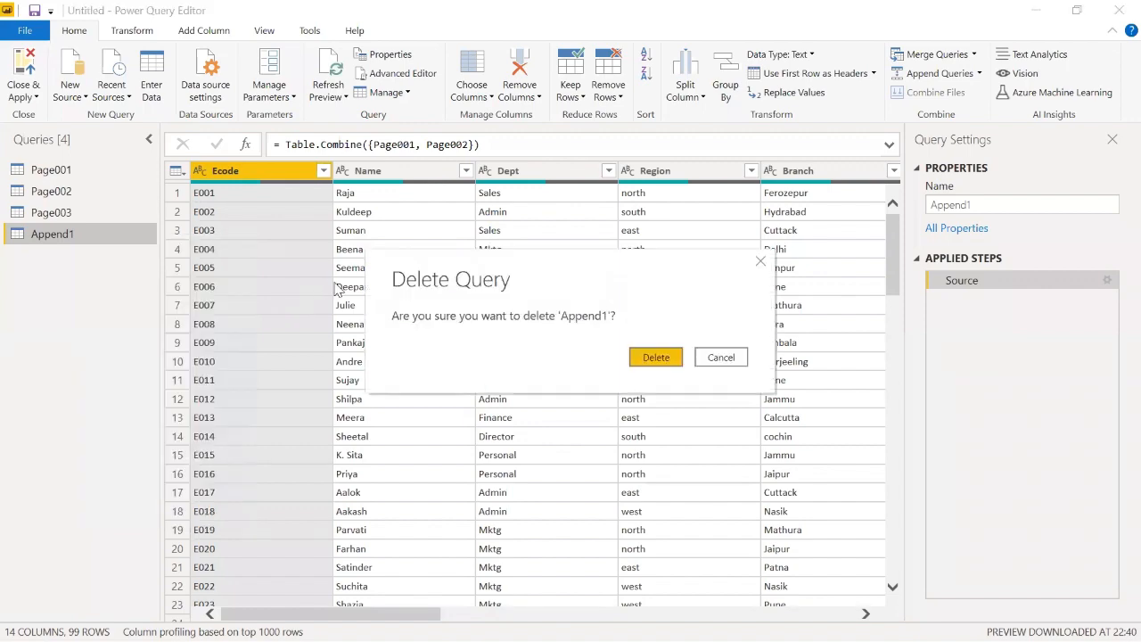
pyautogui.click(649, 359)
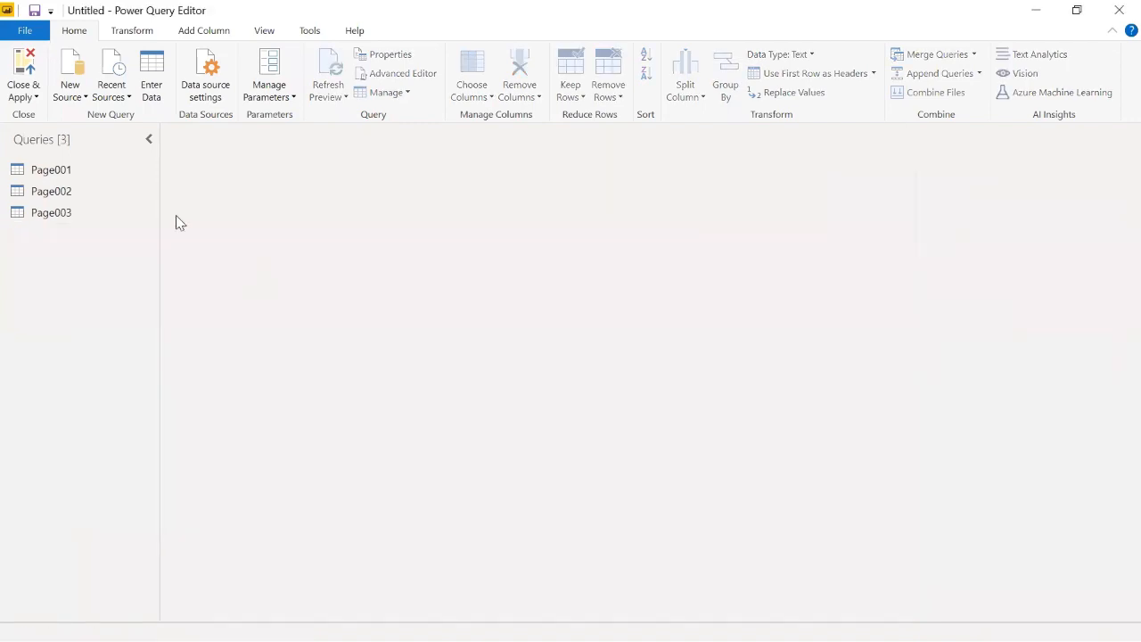
# Turn the column headers of Page001 into its first row, and compare its column names with Page002 and Page003
pyautogui.click(89, 175)
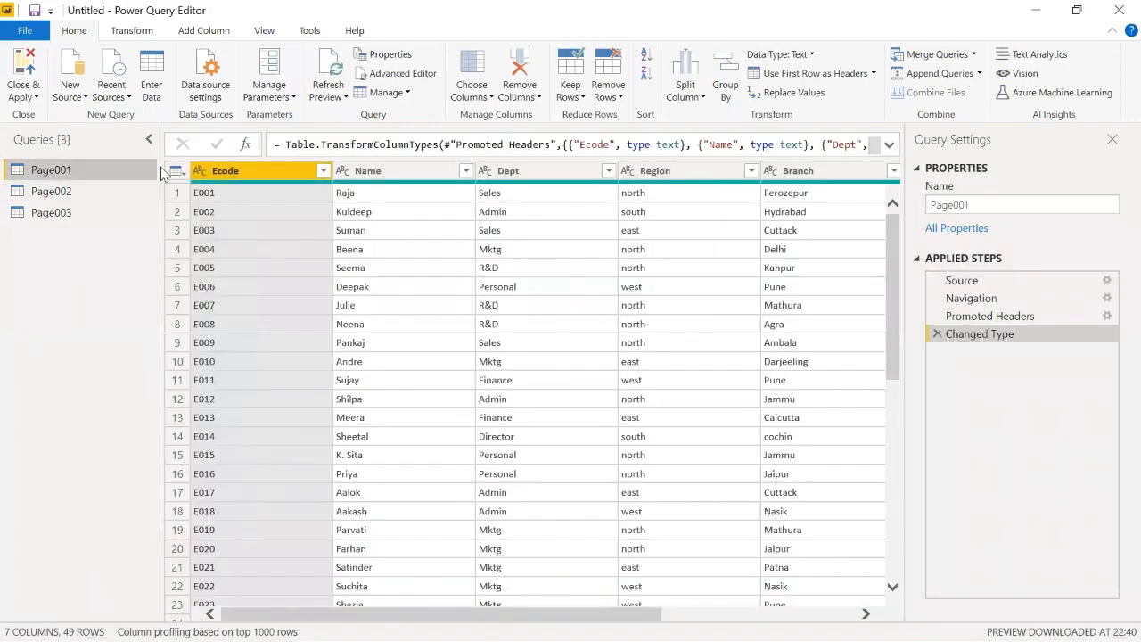
pyautogui.click(128, 35)
pyautogui.click(73, 93)
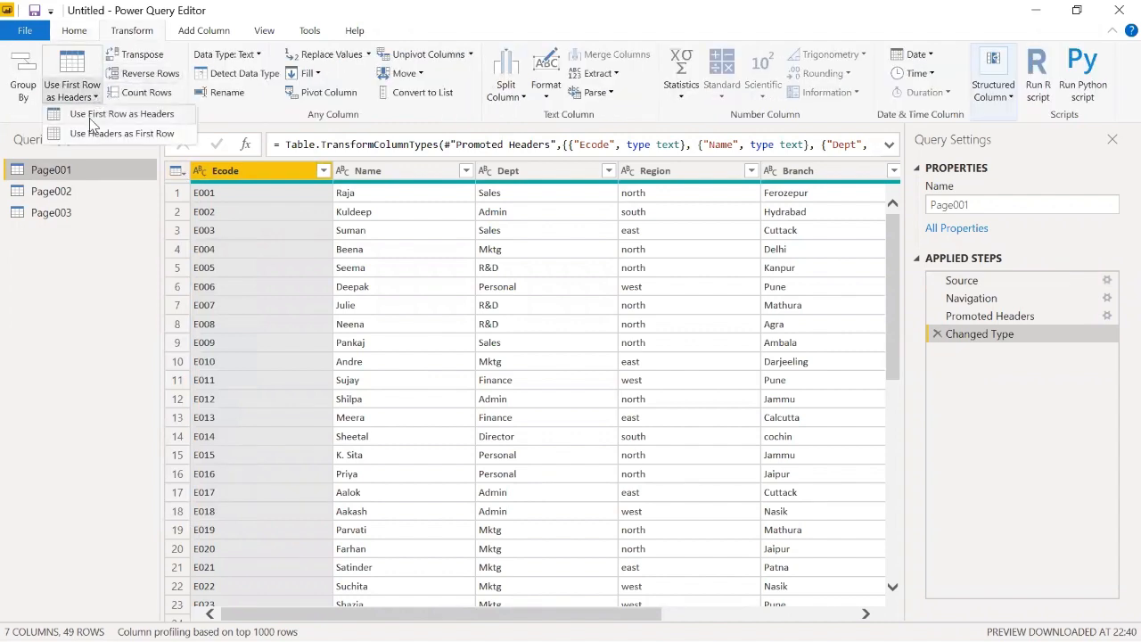
pyautogui.click(93, 134)
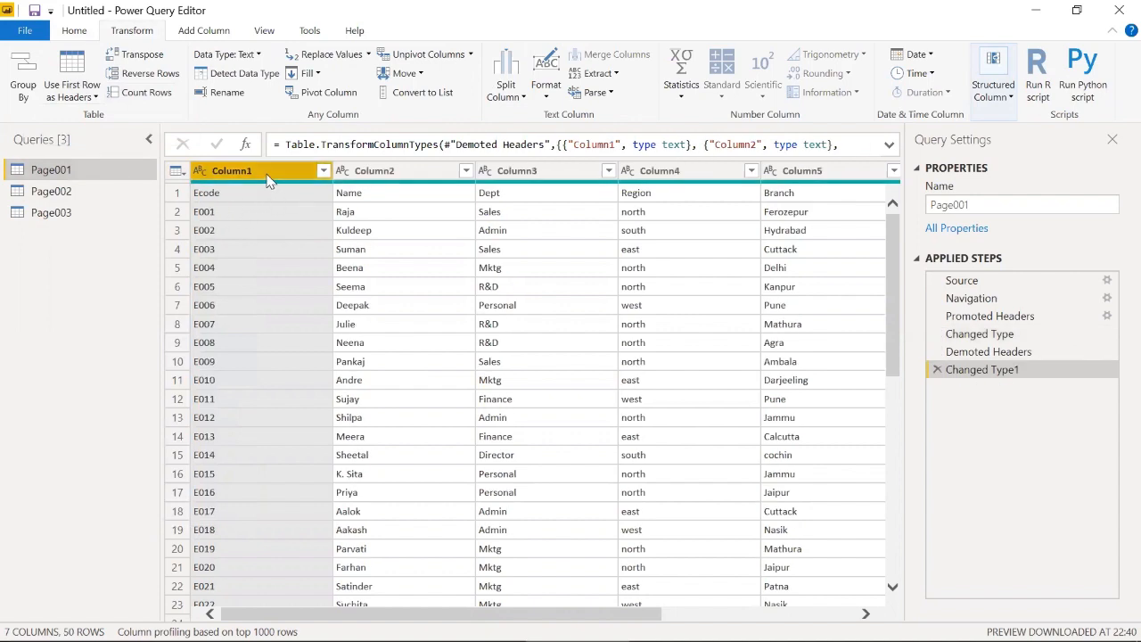
pyautogui.click(47, 194)
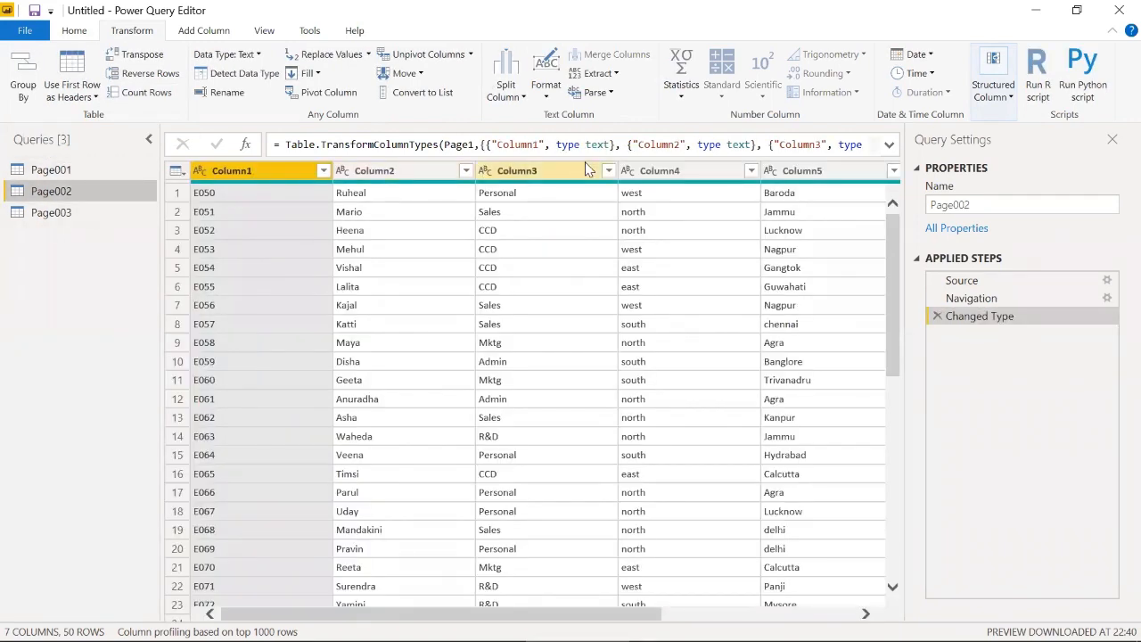
pyautogui.click(51, 212)
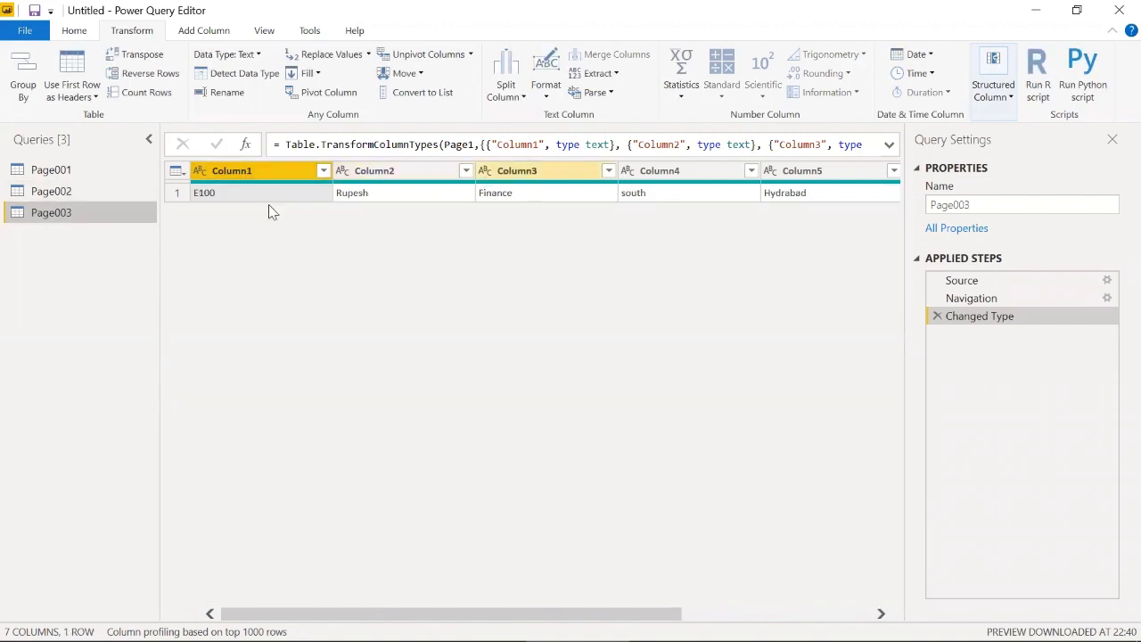
pyautogui.click(74, 170)
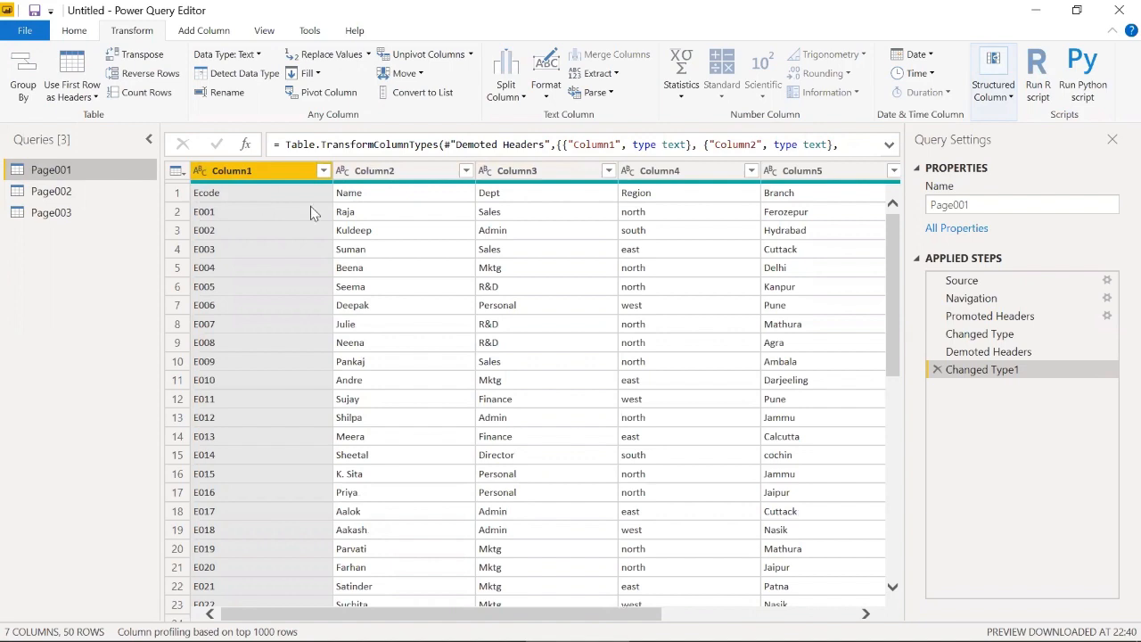
# Append Page001, Page002 and Page003 together as a new query
pyautogui.click(75, 31)
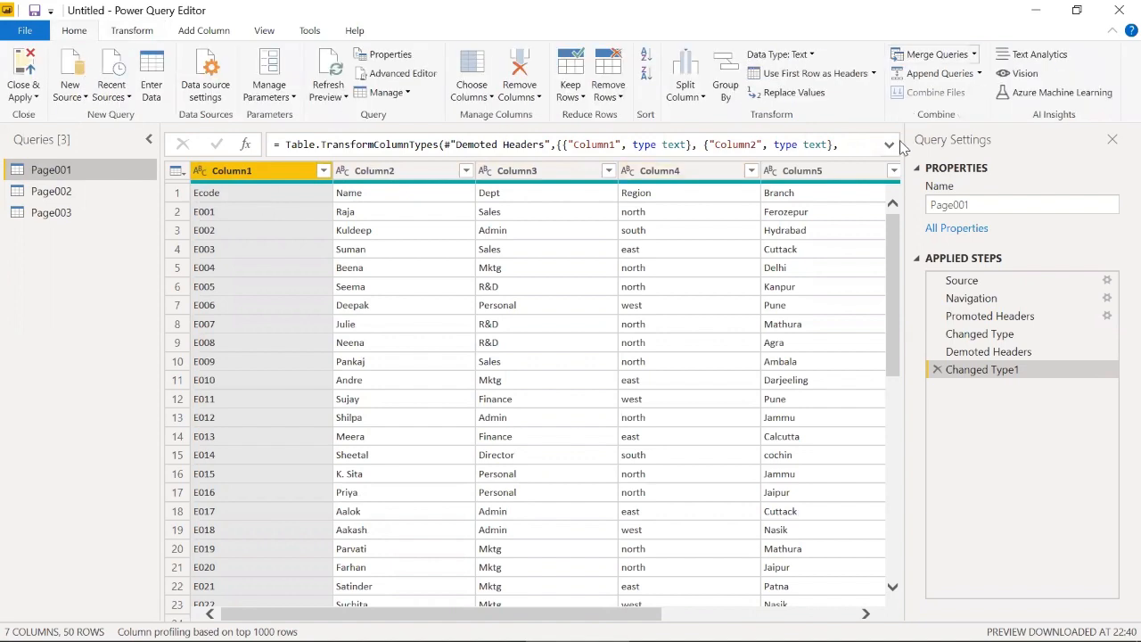
pyautogui.click(938, 74)
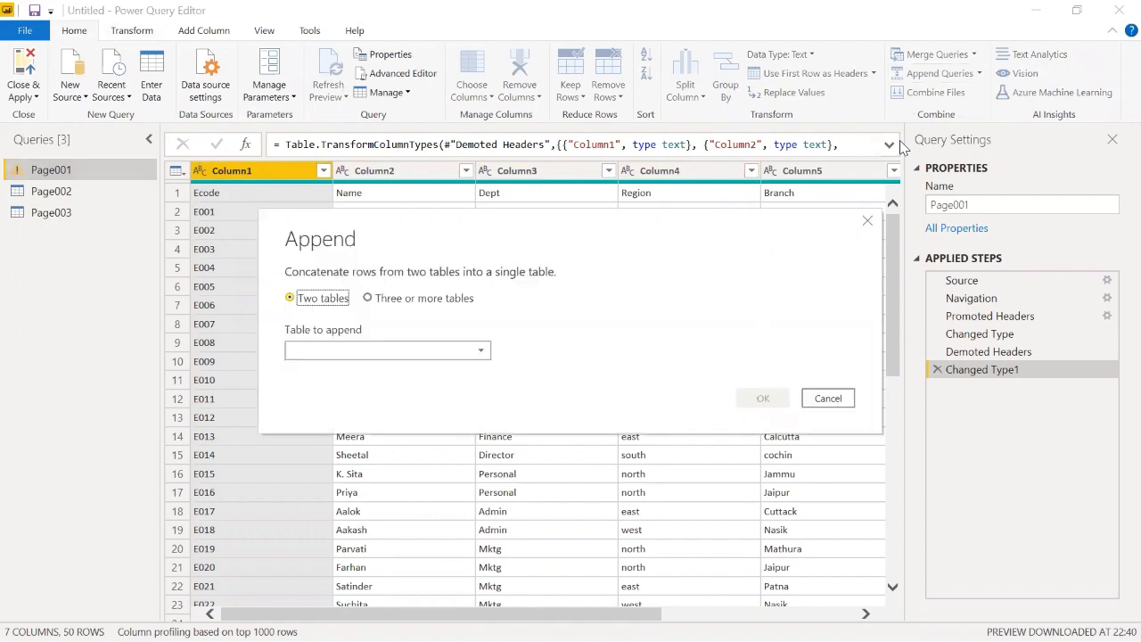
pyautogui.click(829, 398)
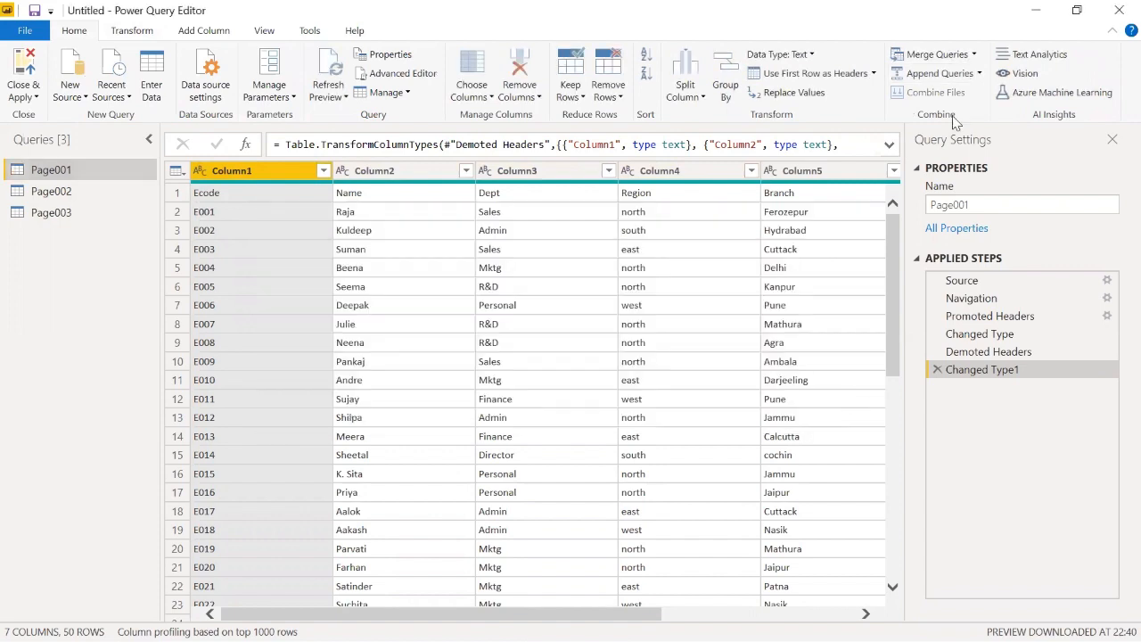
pyautogui.click(979, 74)
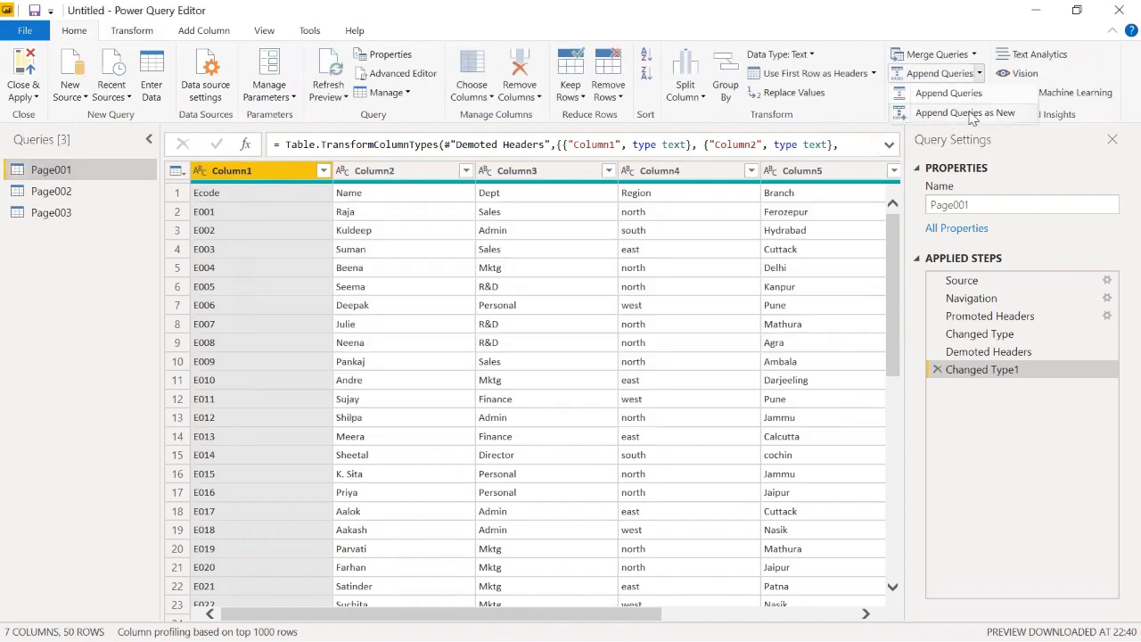
pyautogui.click(970, 113)
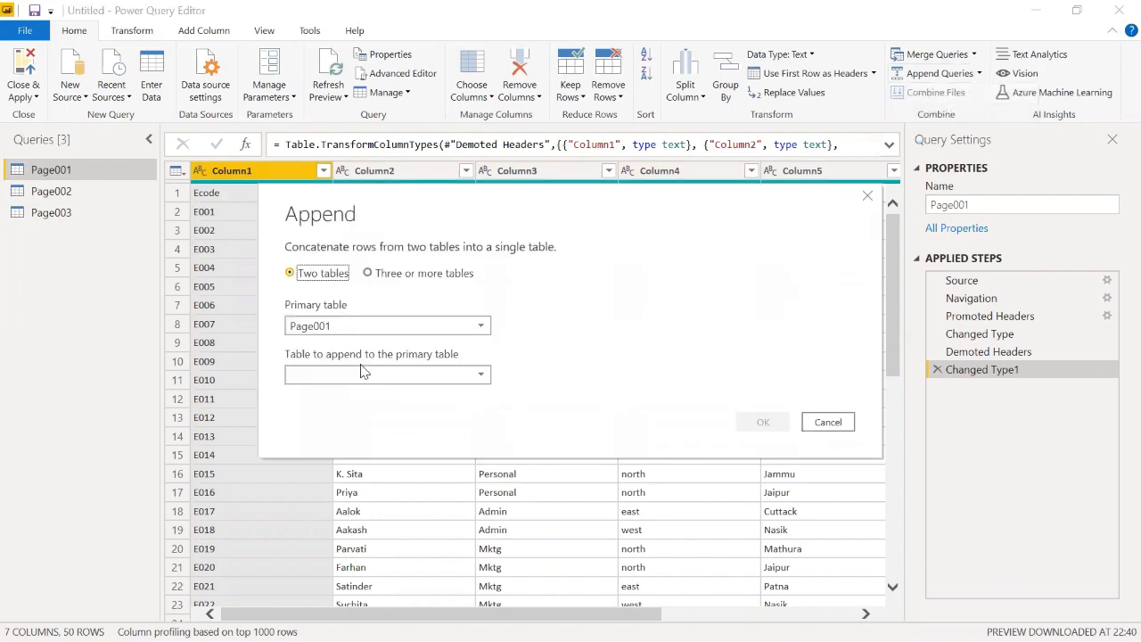
pyautogui.click(396, 273)
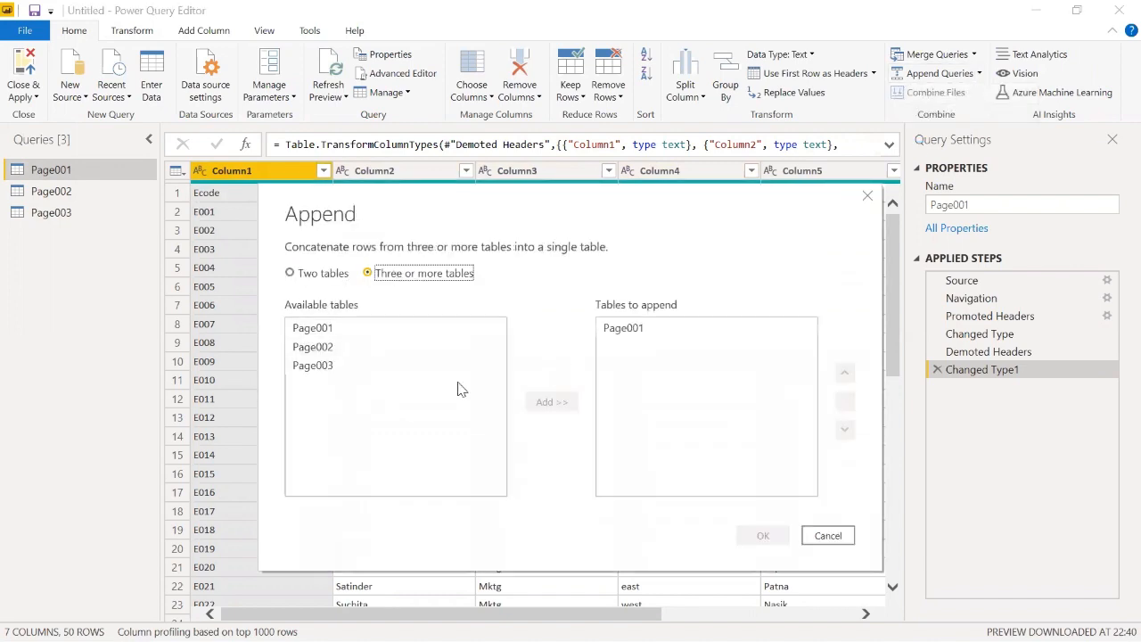
pyautogui.click(335, 350)
pyautogui.click(552, 403)
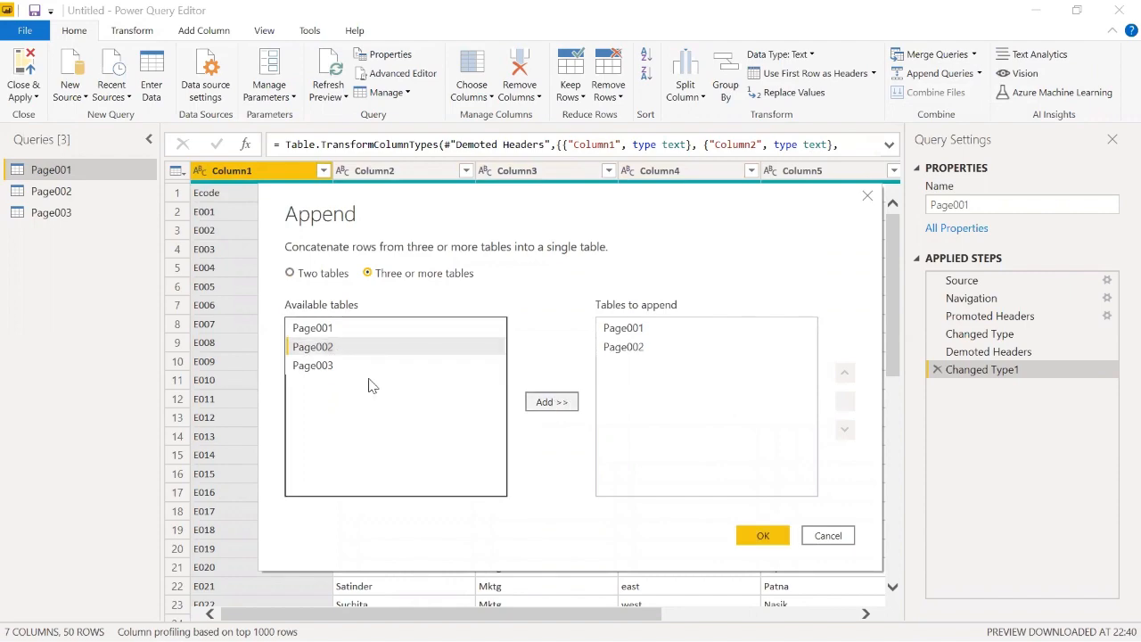
pyautogui.click(337, 367)
pyautogui.click(552, 402)
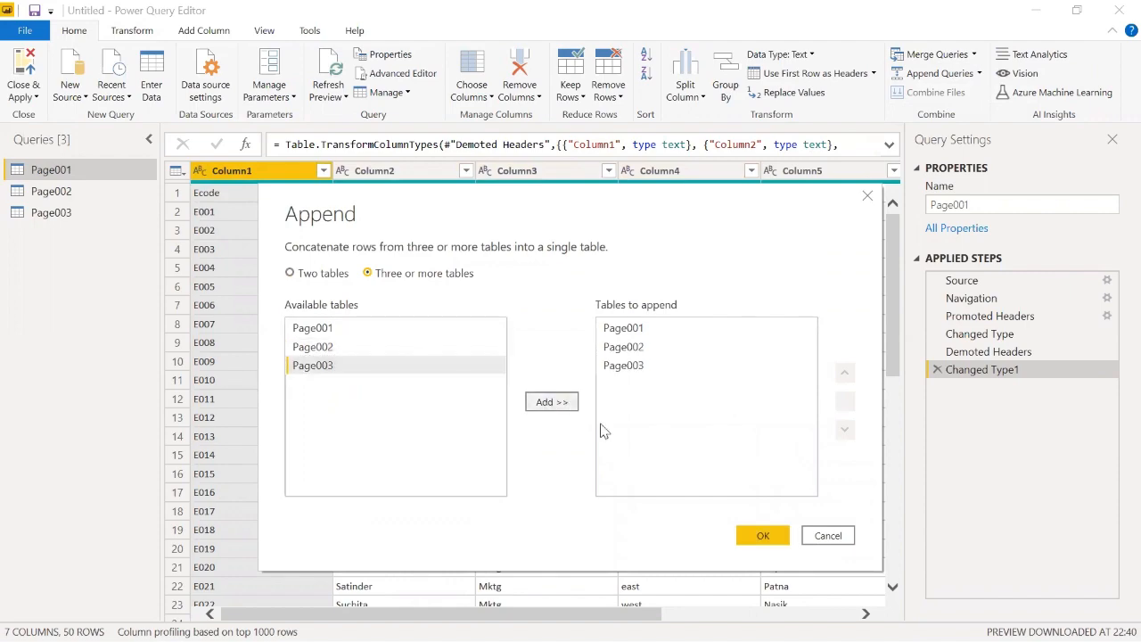
pyautogui.click(765, 538)
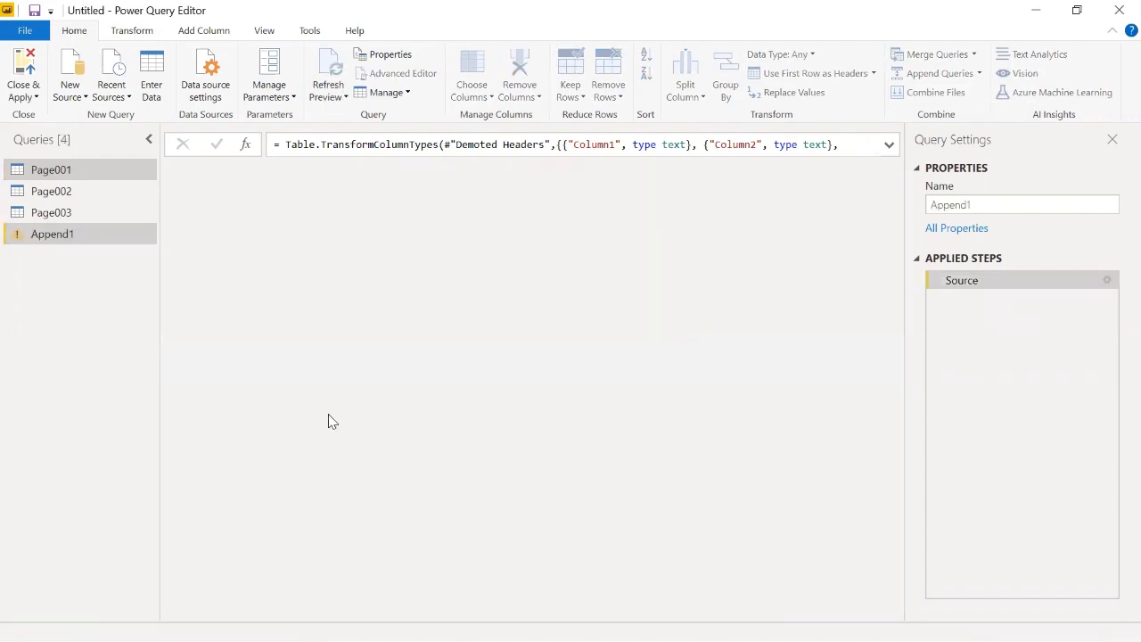
# Check the appended query's rows down to the end and promote its first row to column headers
pyautogui.scroll(-20, 263, 347)
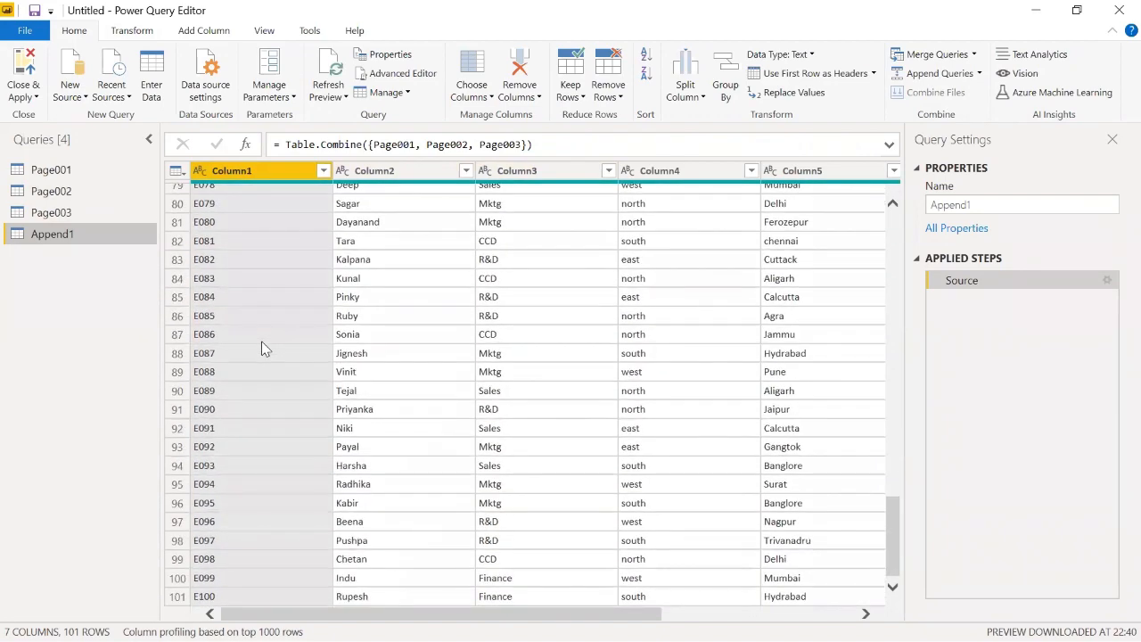
pyautogui.scroll(20, 258, 351)
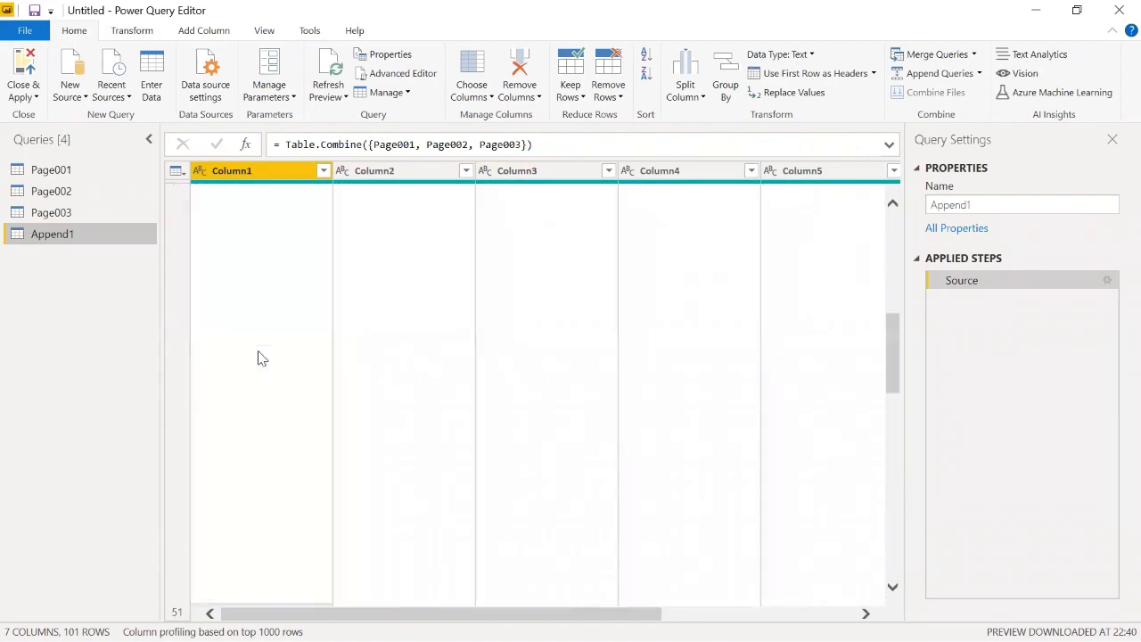
pyautogui.click(176, 193)
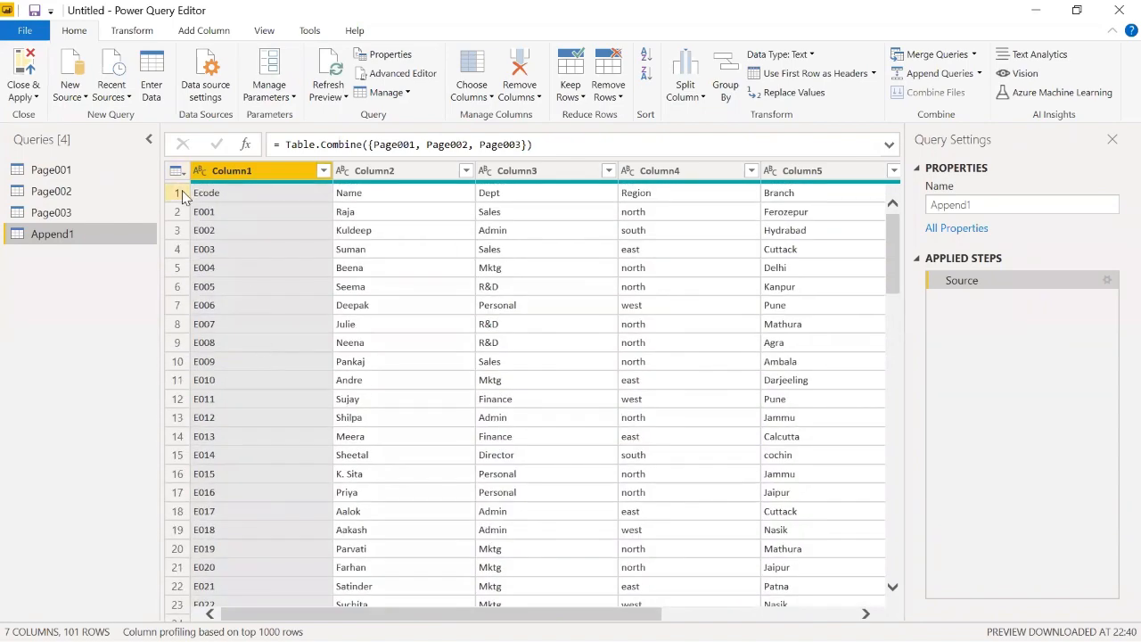
pyautogui.click(126, 34)
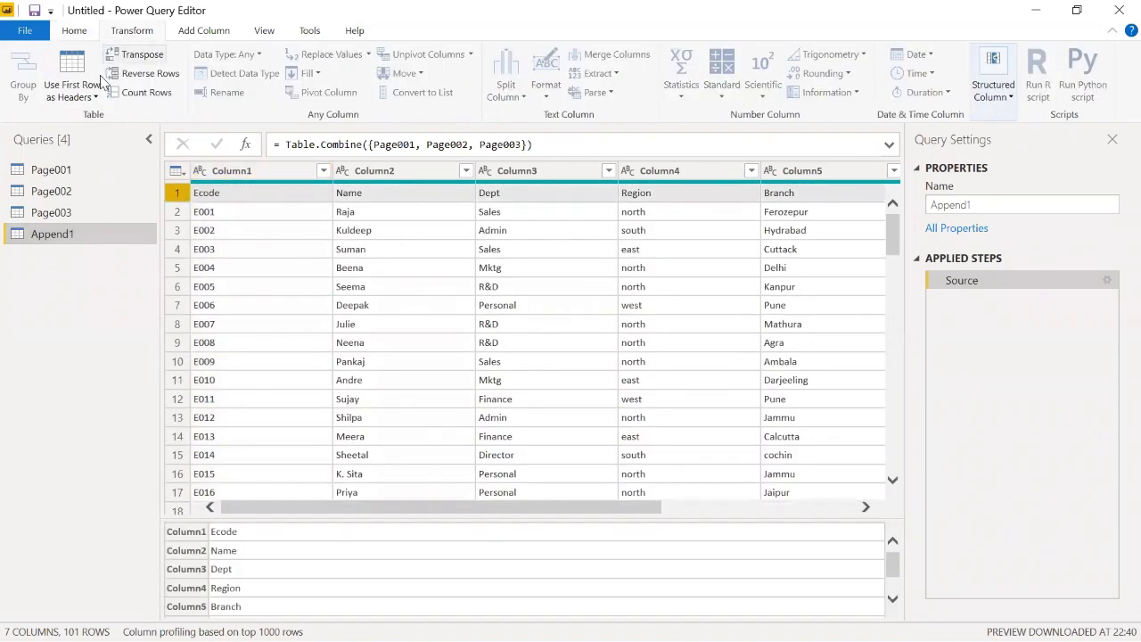
pyautogui.click(95, 98)
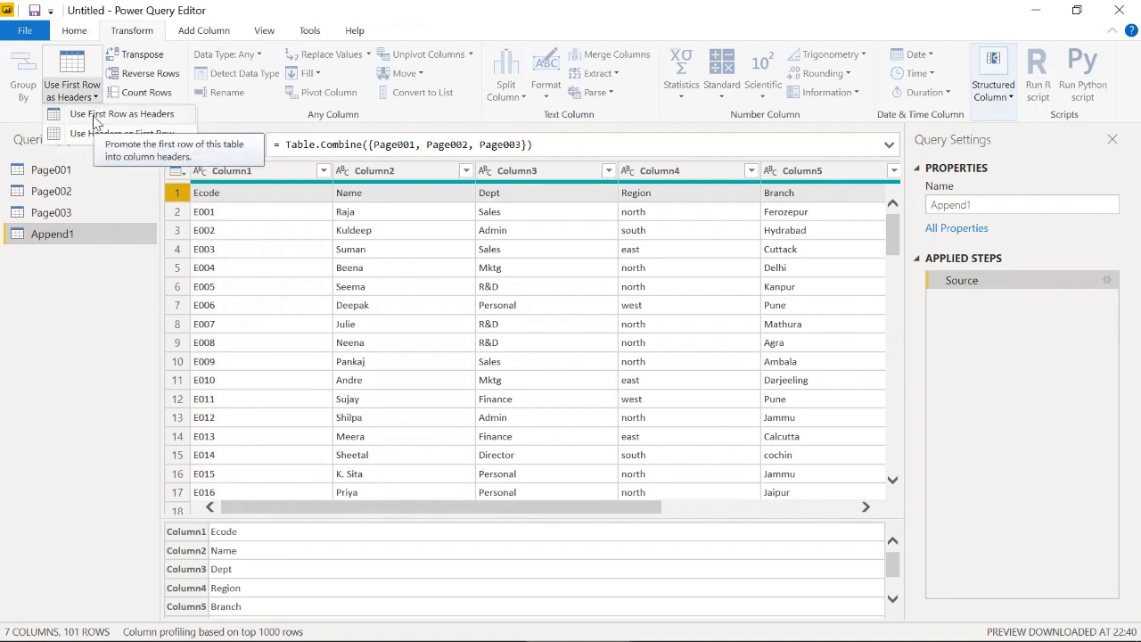
pyautogui.click(98, 121)
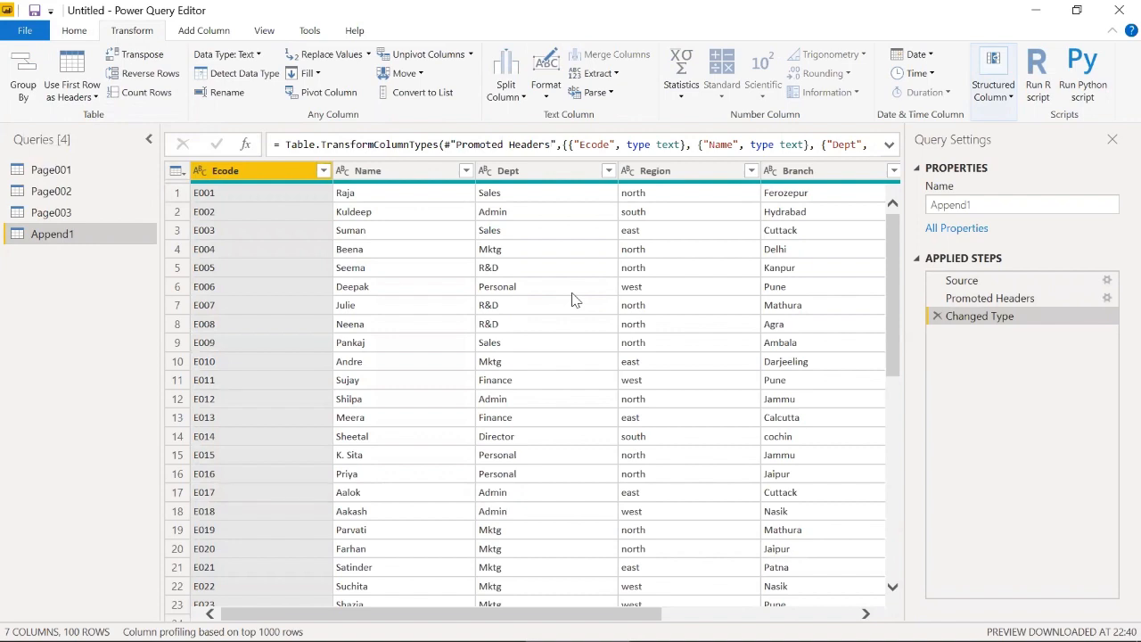
# Look through the three page queries and rename the appended query as MY DATA
pyautogui.click(56, 171)
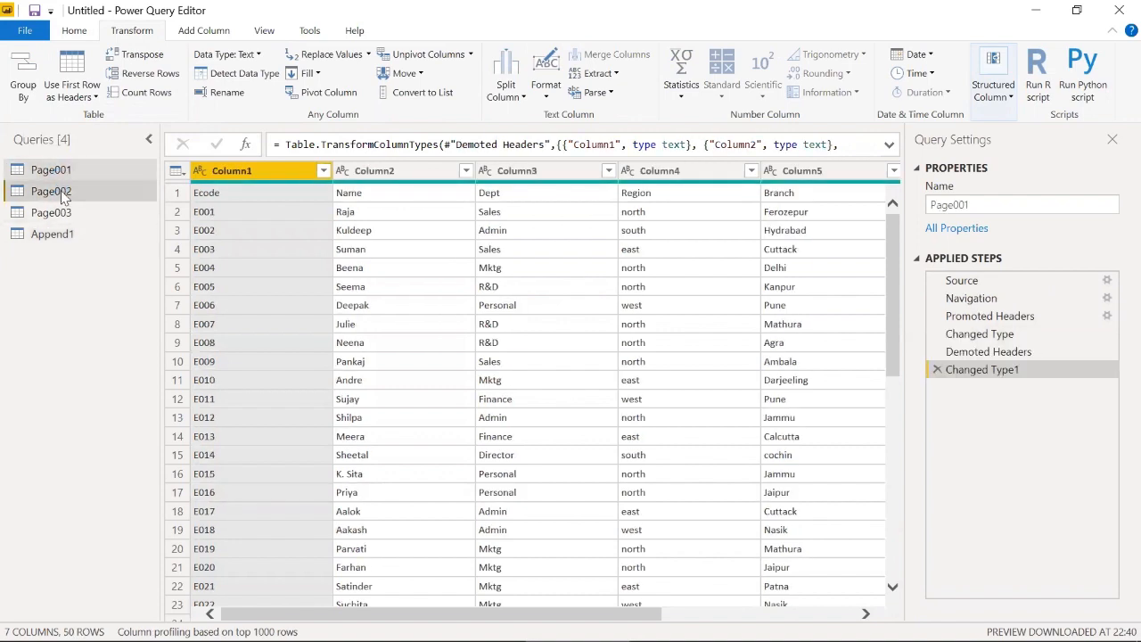
pyautogui.click(54, 190)
pyautogui.click(58, 212)
pyautogui.click(56, 235)
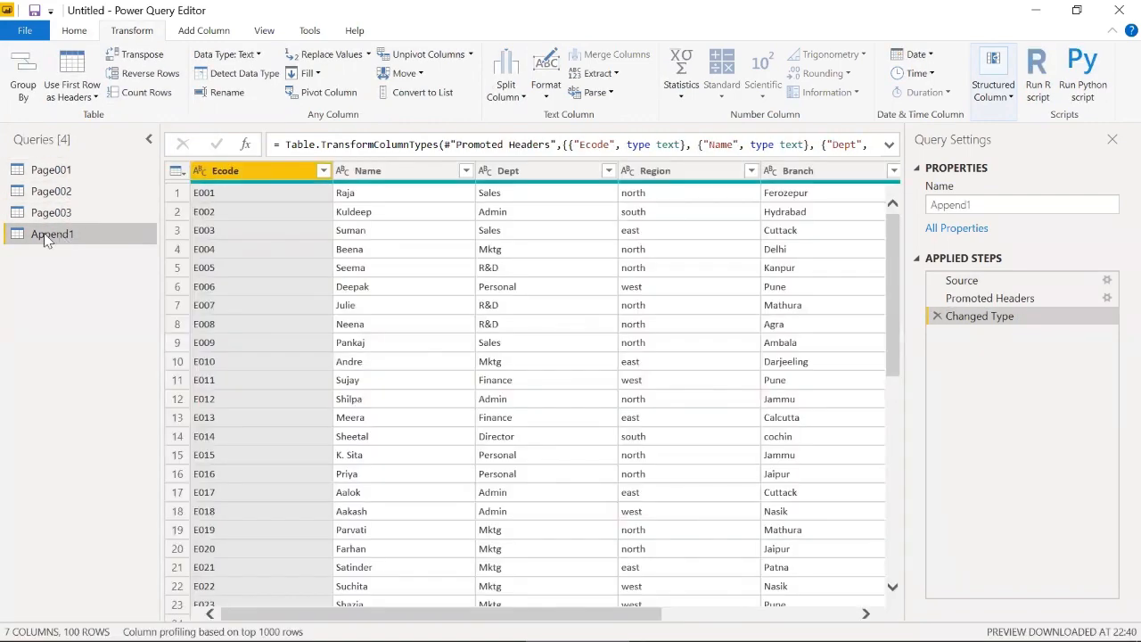
pyautogui.rightClick(47, 240)
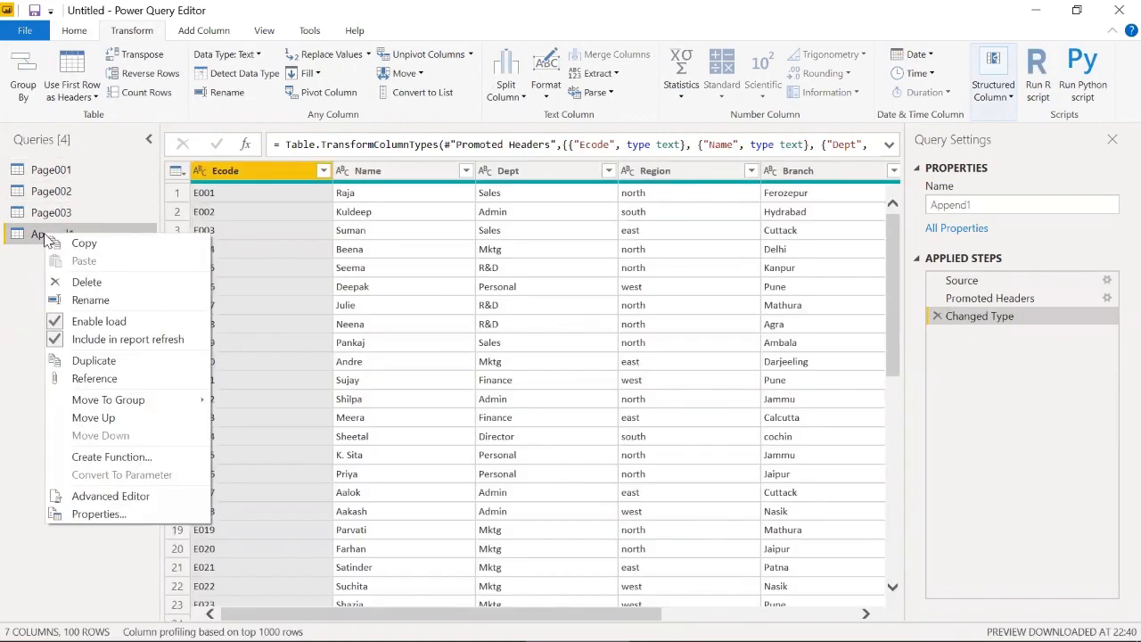
pyautogui.click(92, 301)
pyautogui.write('MY DATA')
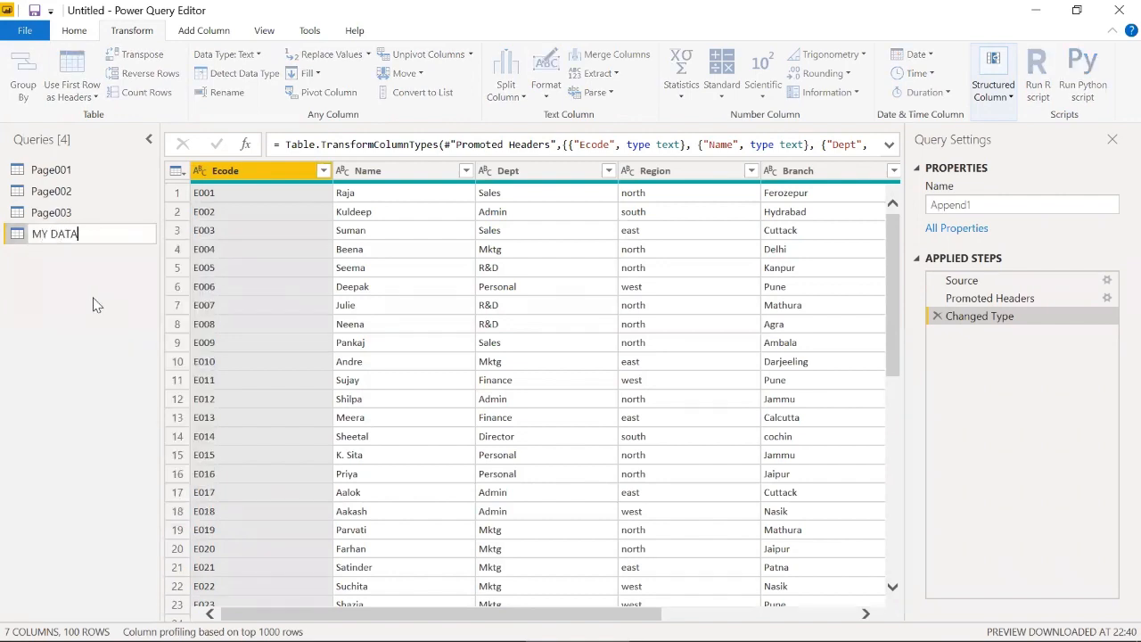
pyautogui.press('Return')
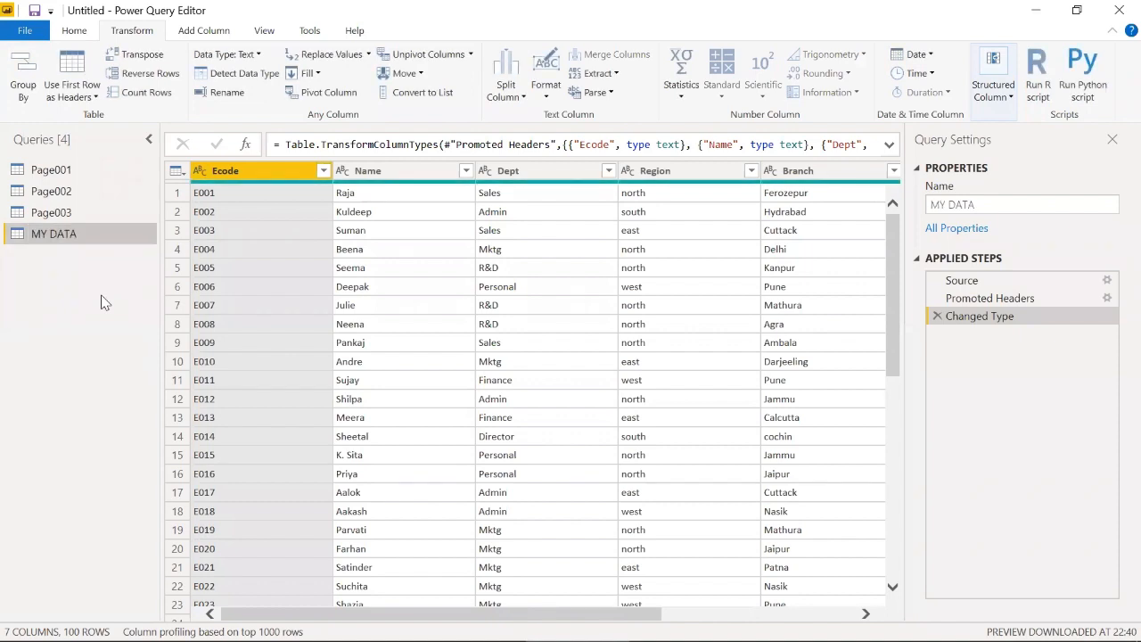
# Close the query editor, apply the changes to load all four queries into the report, and dismiss the load summary
pyautogui.click(74, 31)
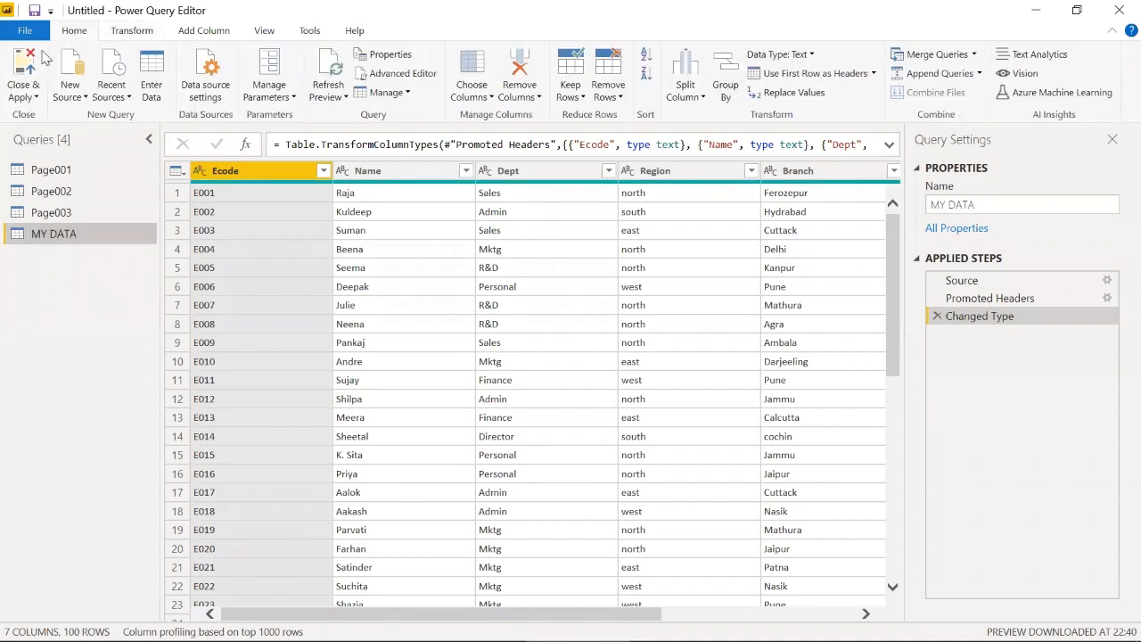
pyautogui.click(30, 61)
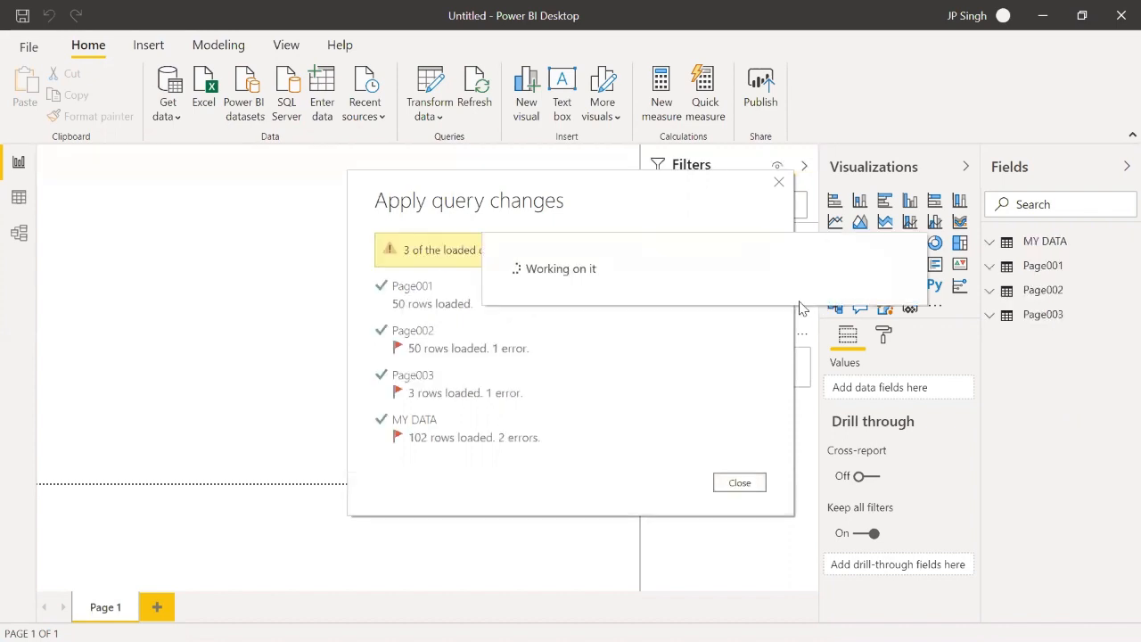
pyautogui.click(740, 482)
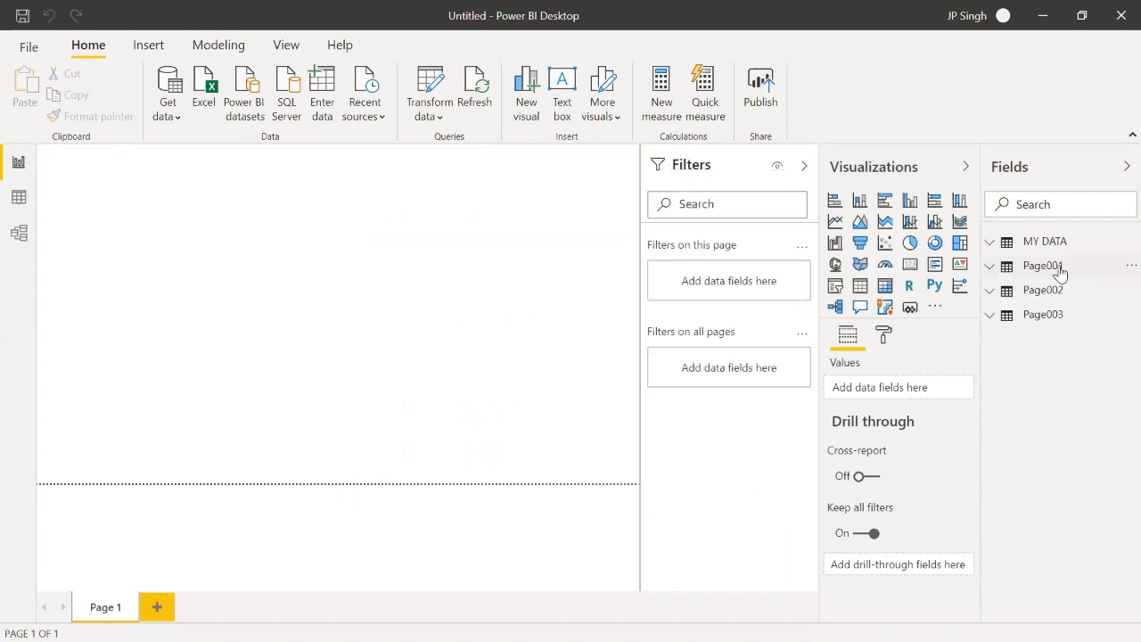
# Examine the fields of the Page001 and Page002 tables in the report's field list
pyautogui.click(998, 267)
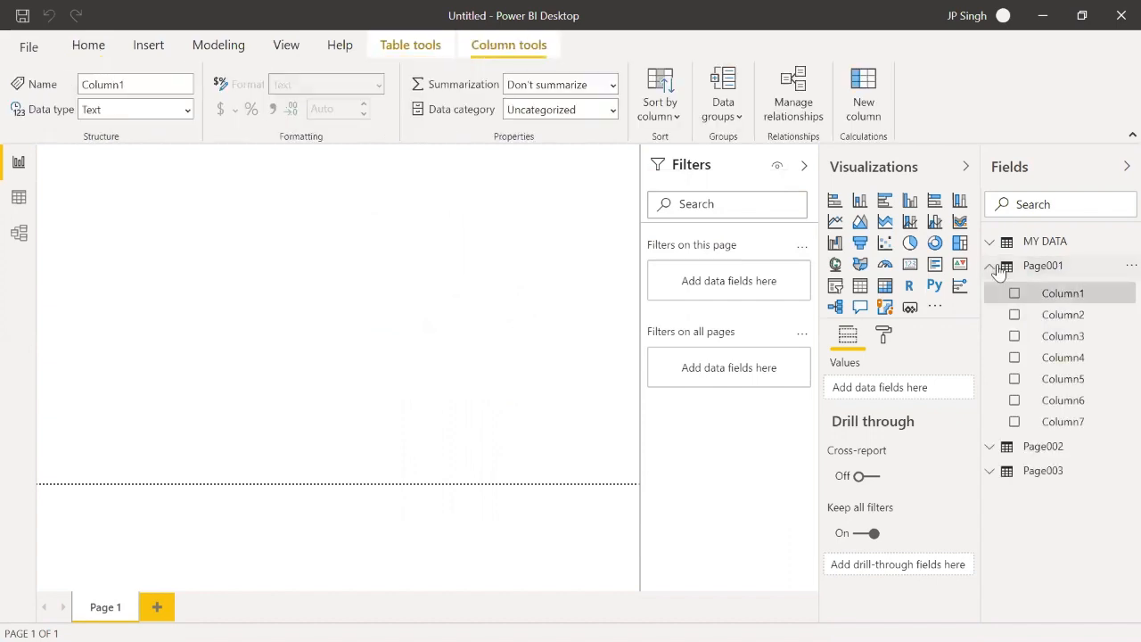
pyautogui.click(994, 268)
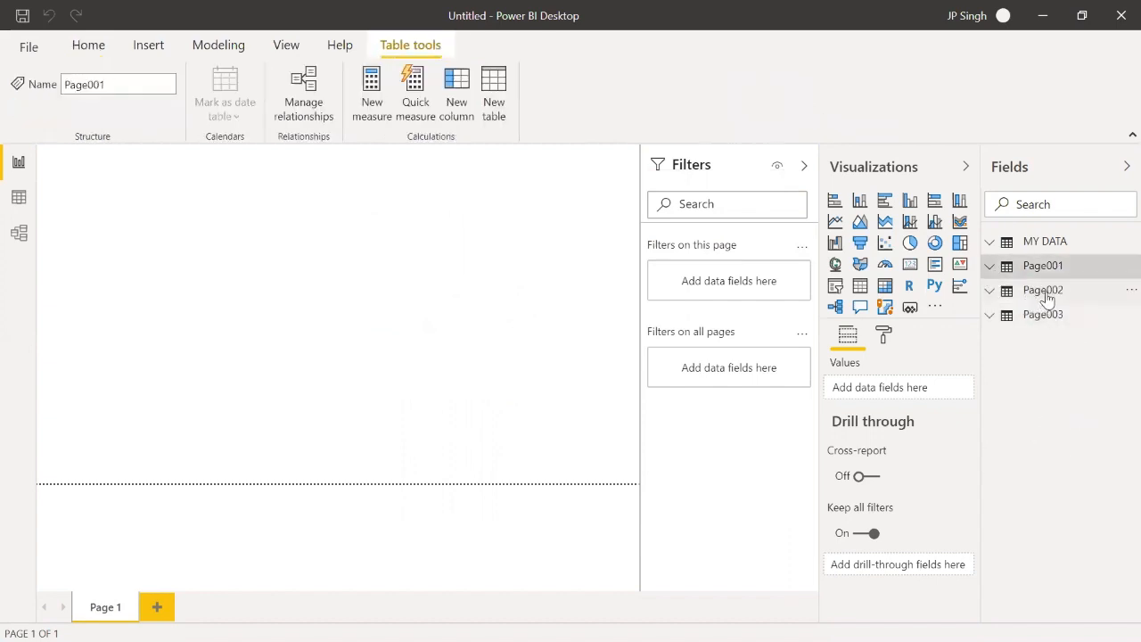
pyautogui.click(991, 290)
pyautogui.click(991, 291)
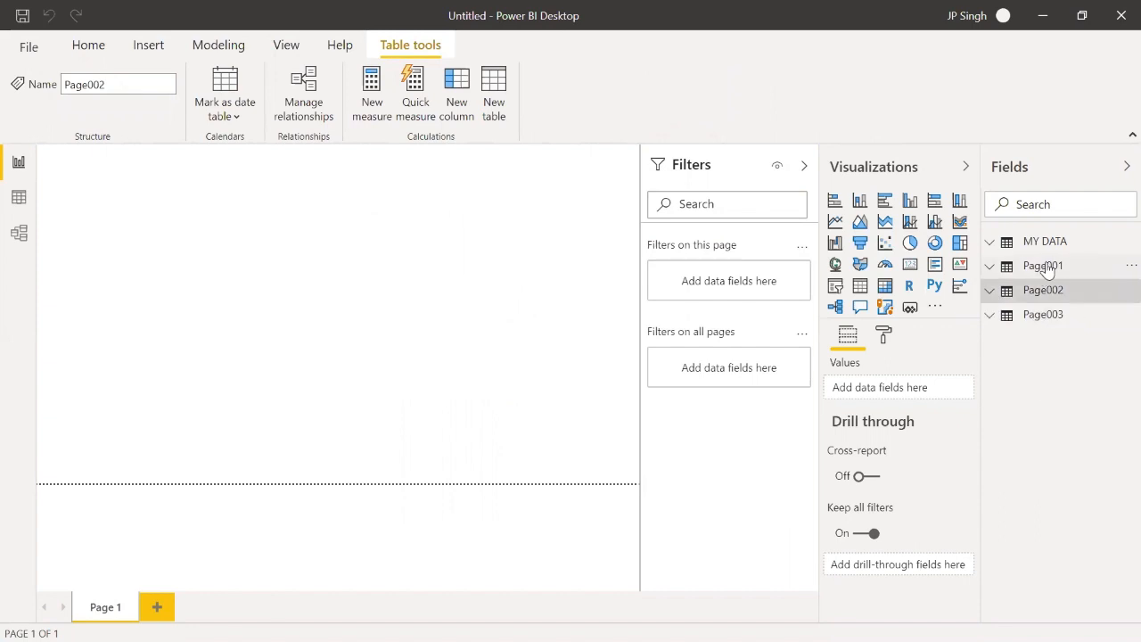
pyautogui.rightClick(1049, 271)
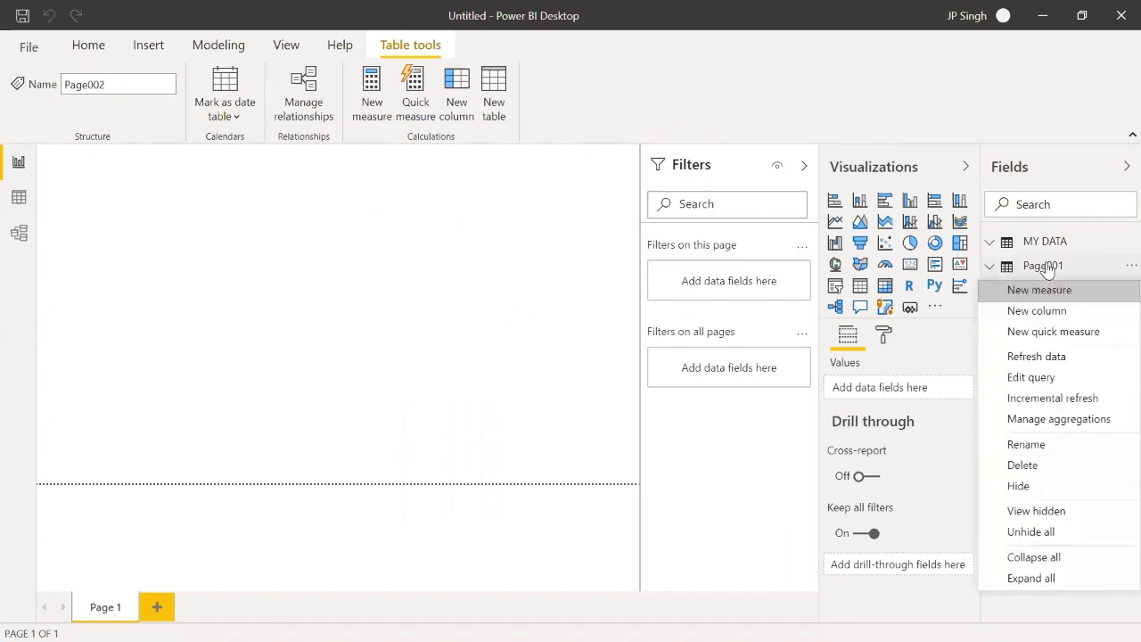
pyautogui.click(1023, 466)
pyautogui.click(677, 358)
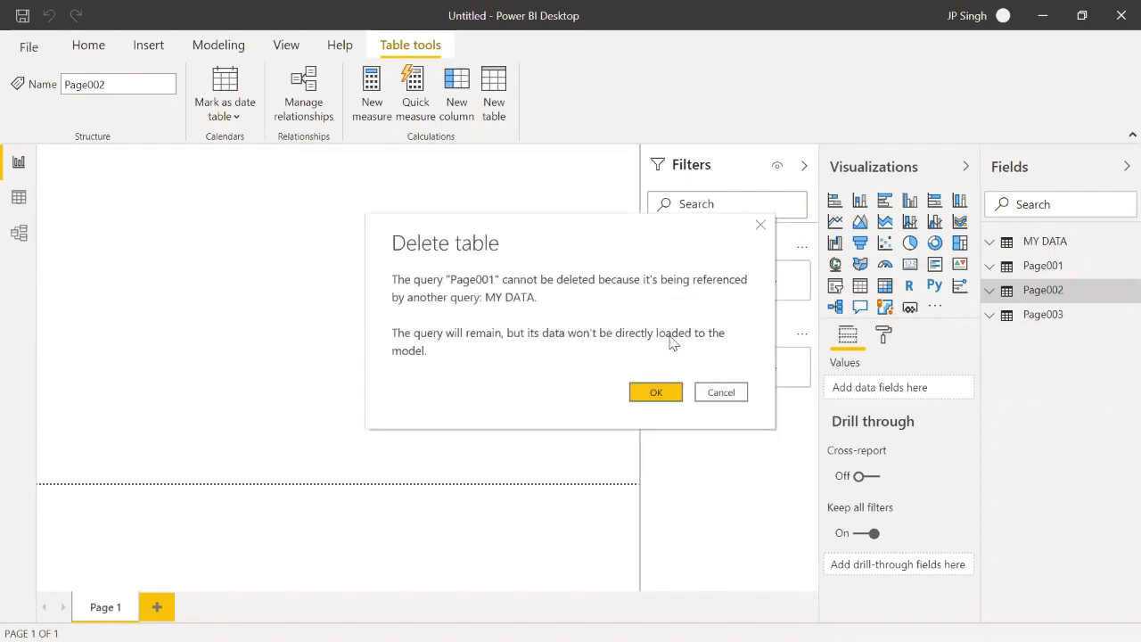
pyautogui.click(722, 390)
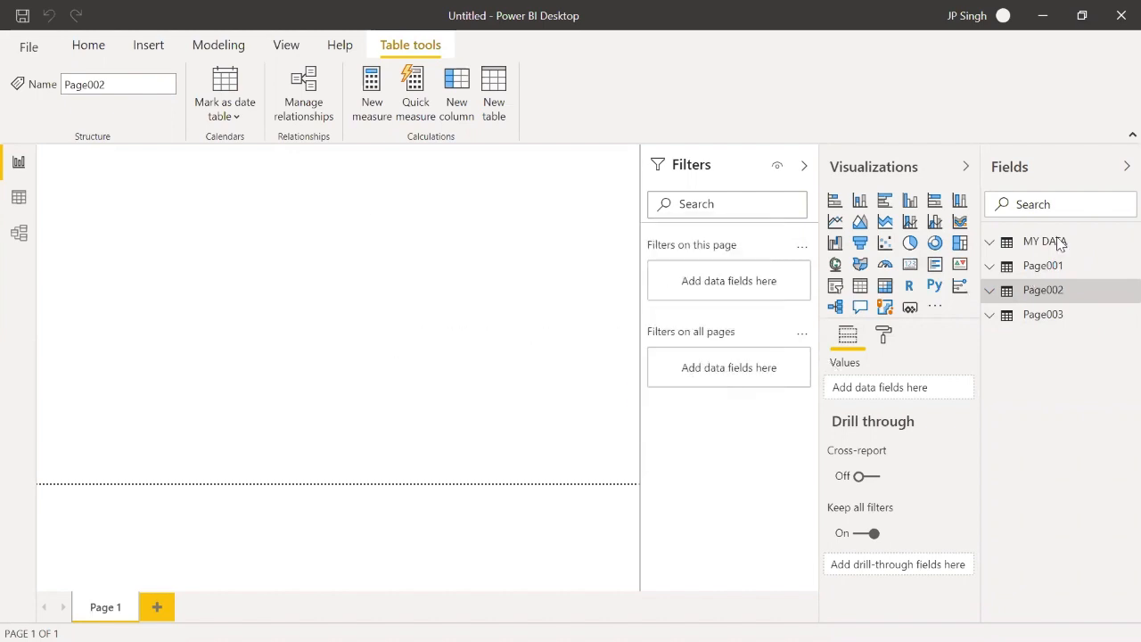
# Examine the fields of the MY DATA table and show its rows in the data view
pyautogui.click(1043, 243)
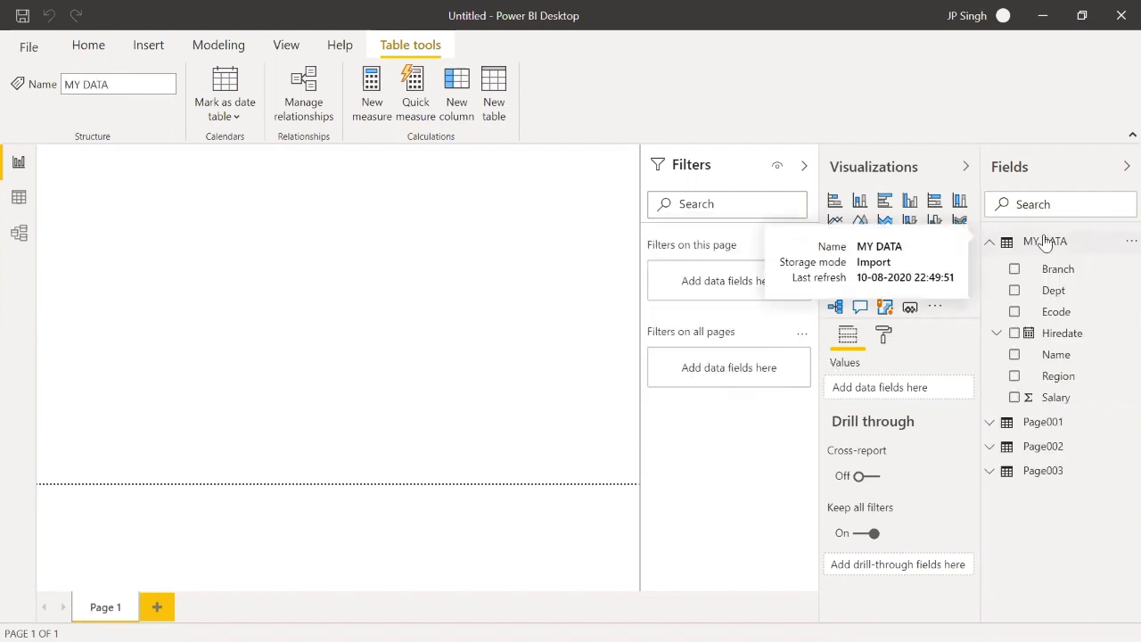
pyautogui.click(1045, 243)
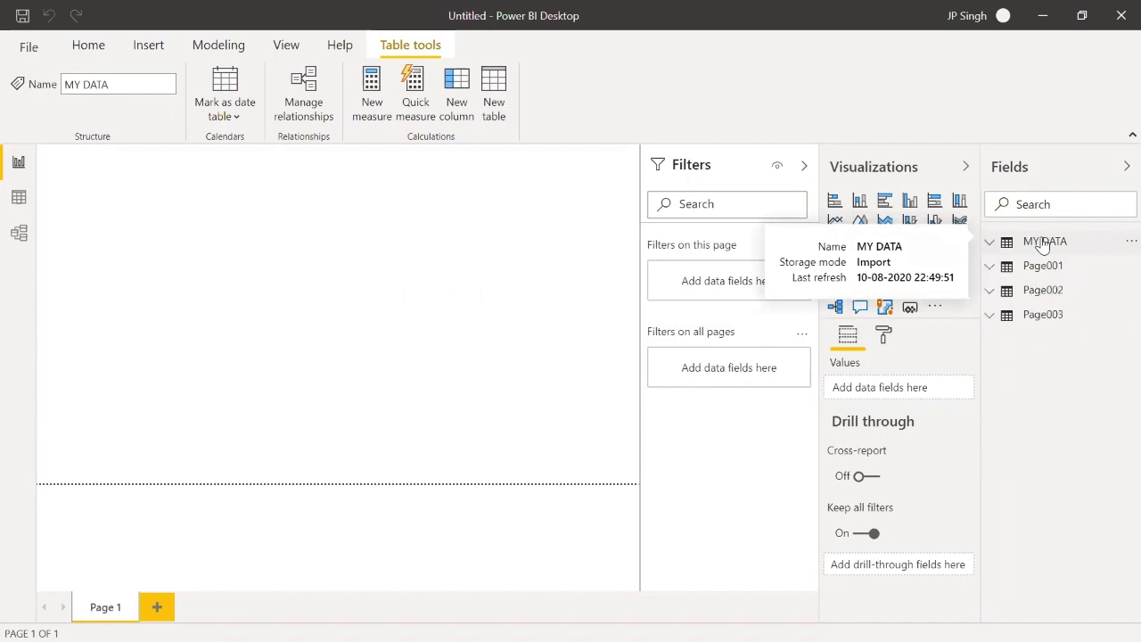
pyautogui.click(20, 197)
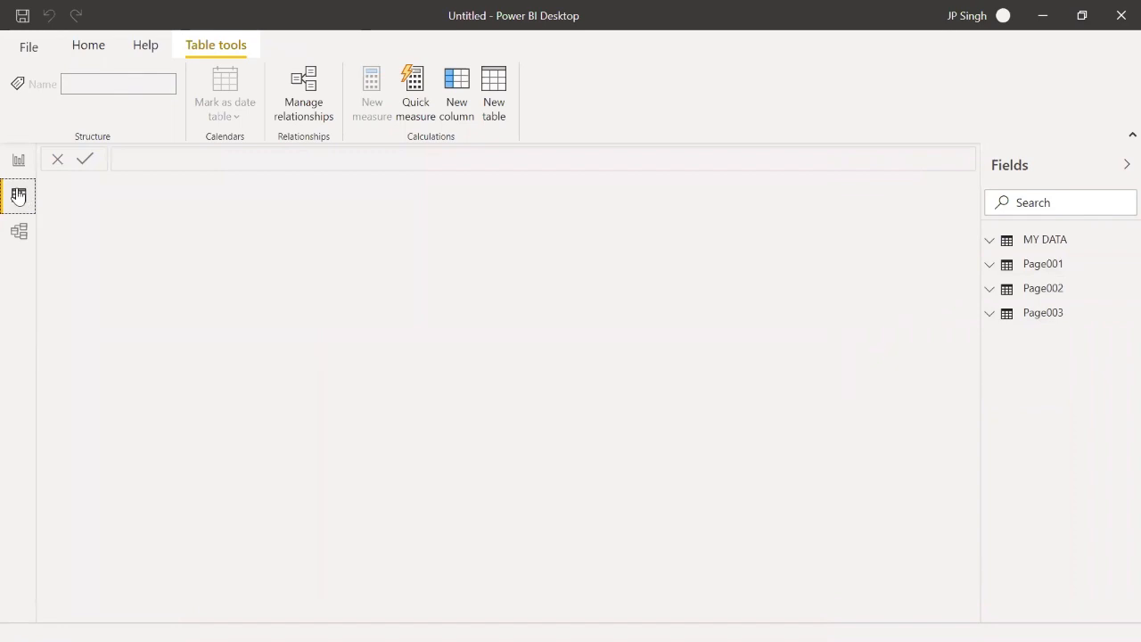
pyautogui.click(1050, 243)
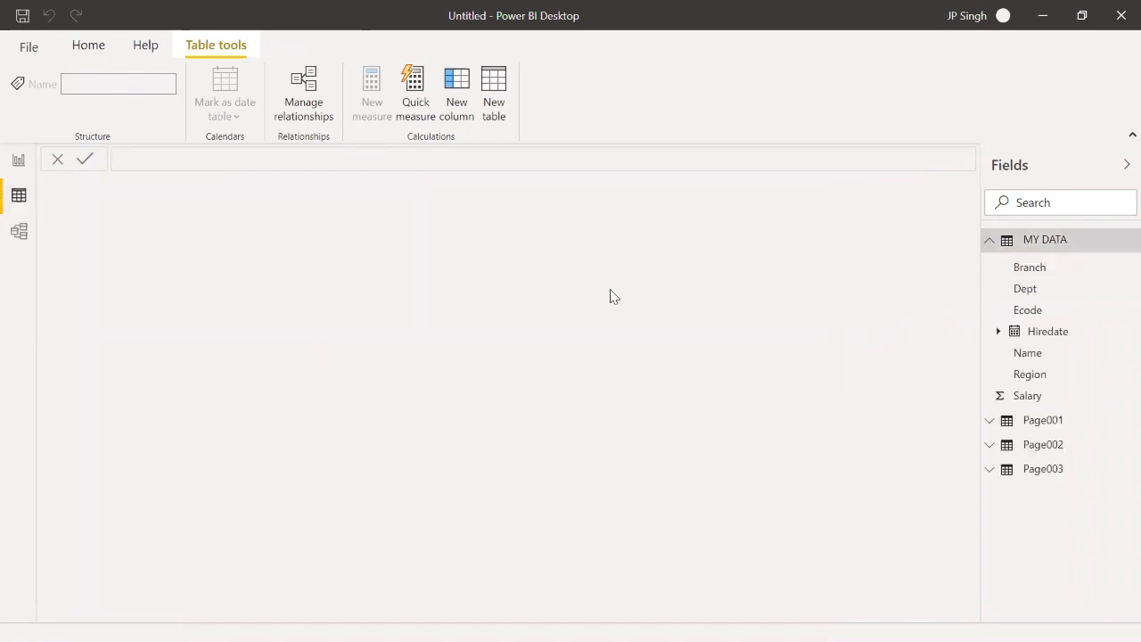
pyautogui.click(1040, 239)
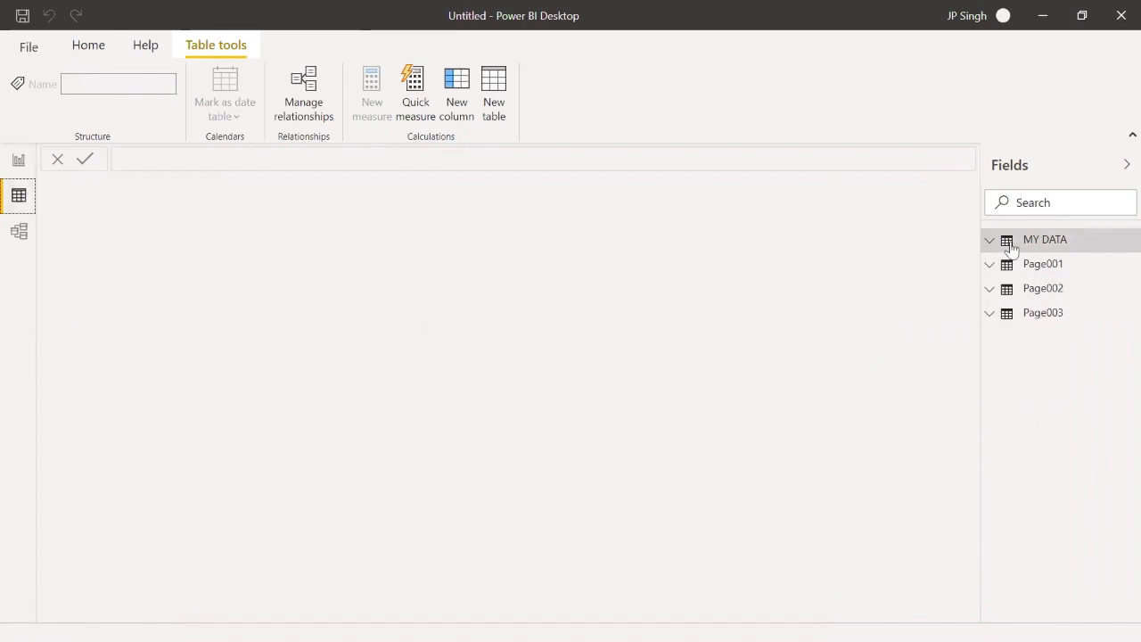
pyautogui.click(1036, 266)
pyautogui.click(1048, 242)
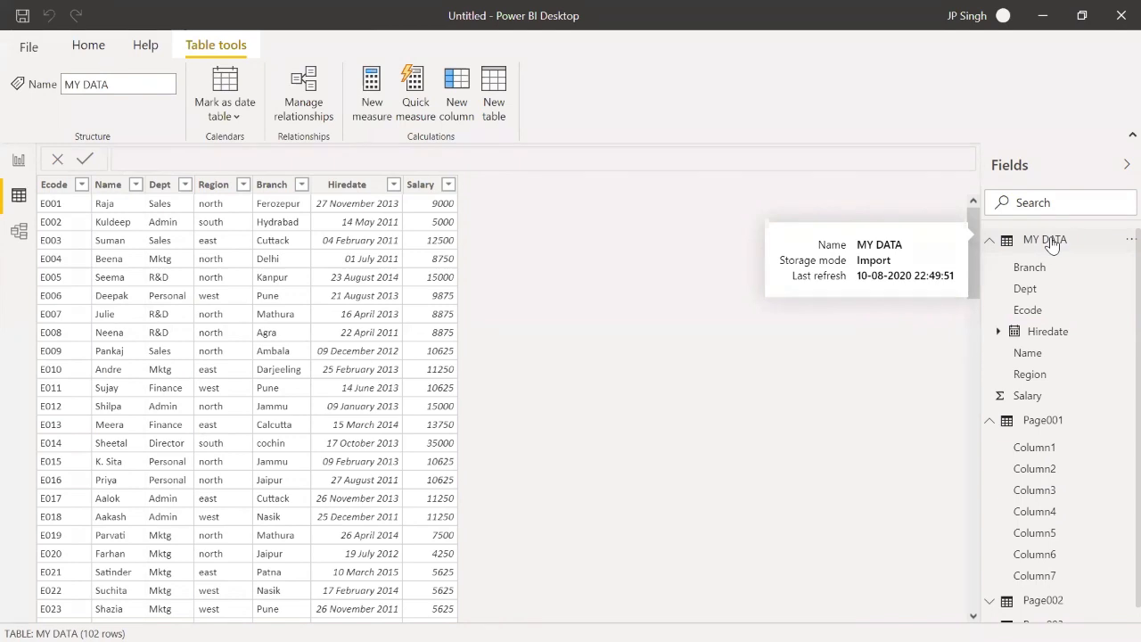
# Close the current report without saving it and dismiss the start screen of a new blank report
pyautogui.click(988, 241)
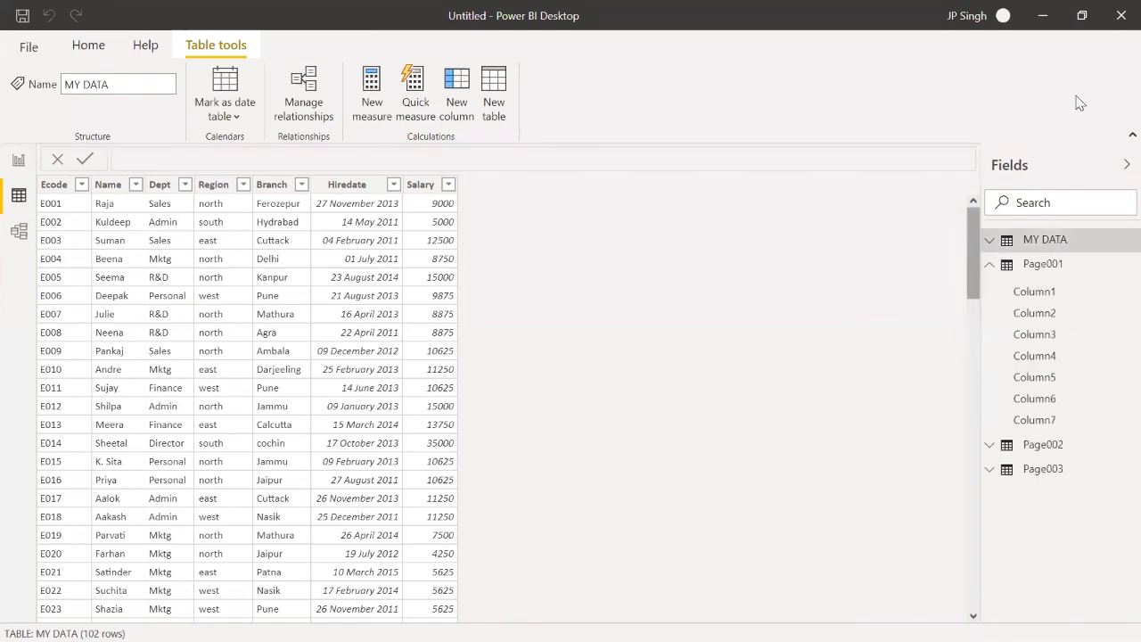
pyautogui.click(1122, 15)
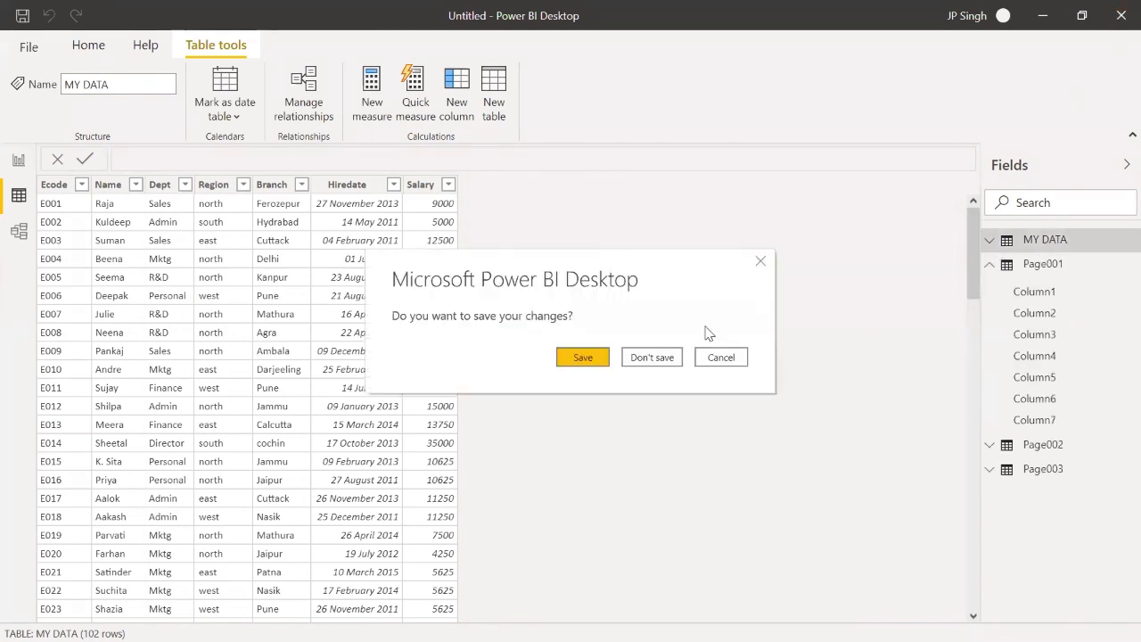
pyautogui.click(651, 357)
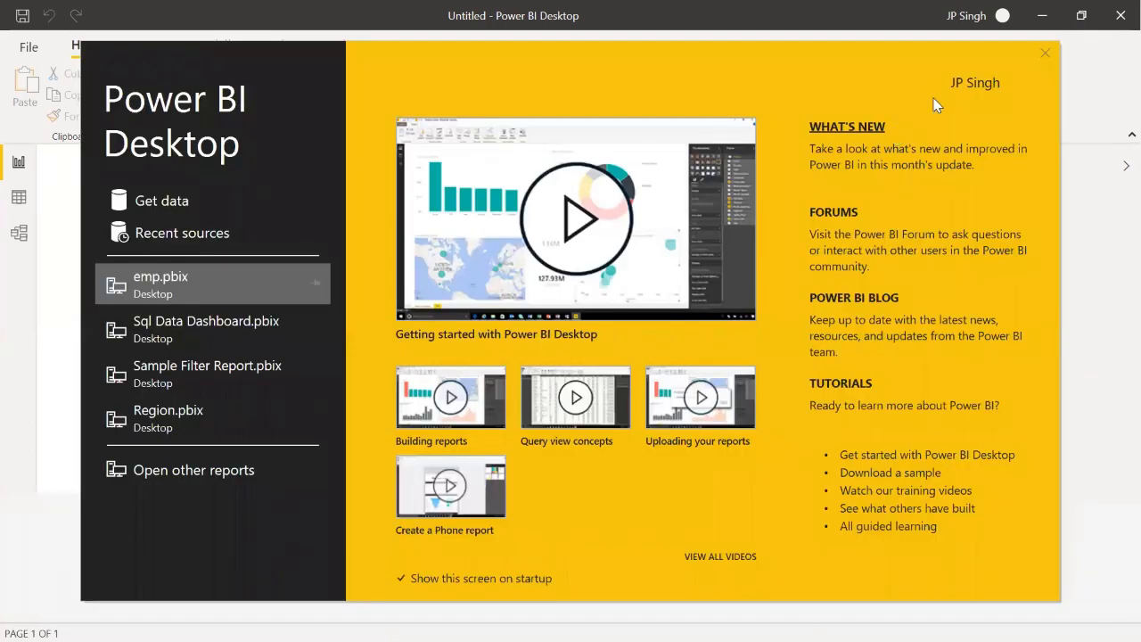
pyautogui.click(1044, 57)
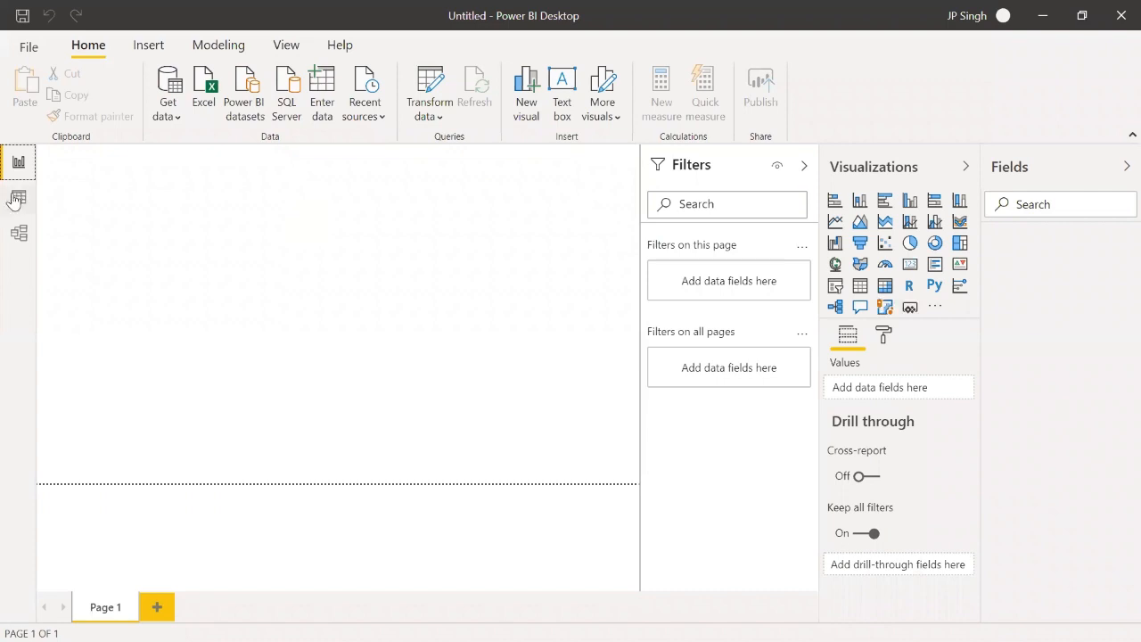
# Connect to the PDF file emp.pdf as the data source for the blank report
pyautogui.click(169, 116)
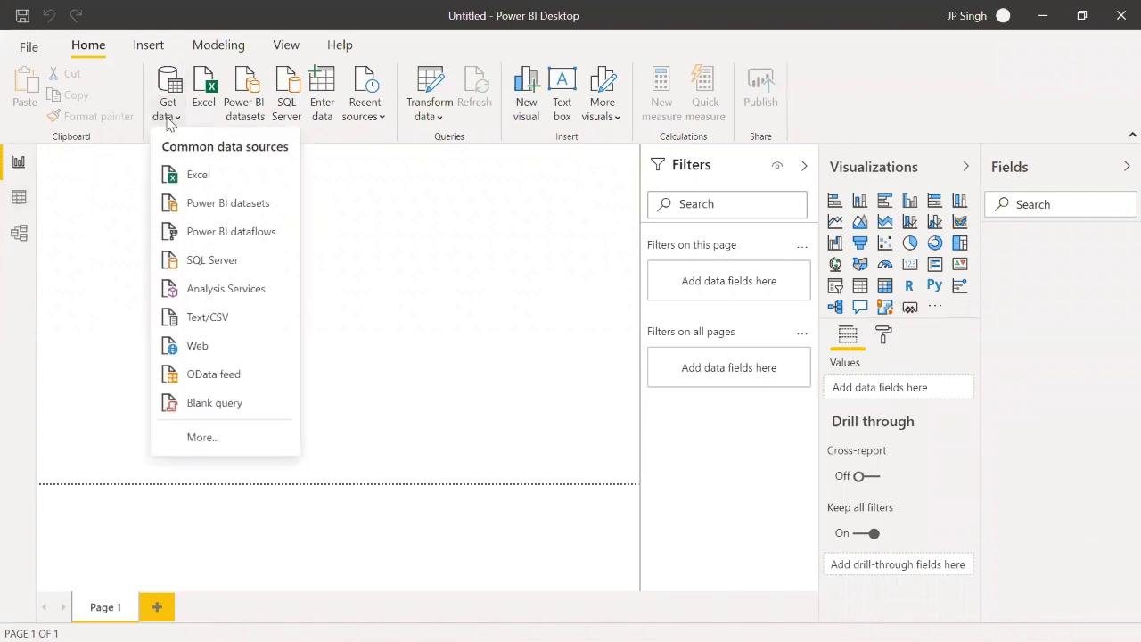
pyautogui.click(194, 437)
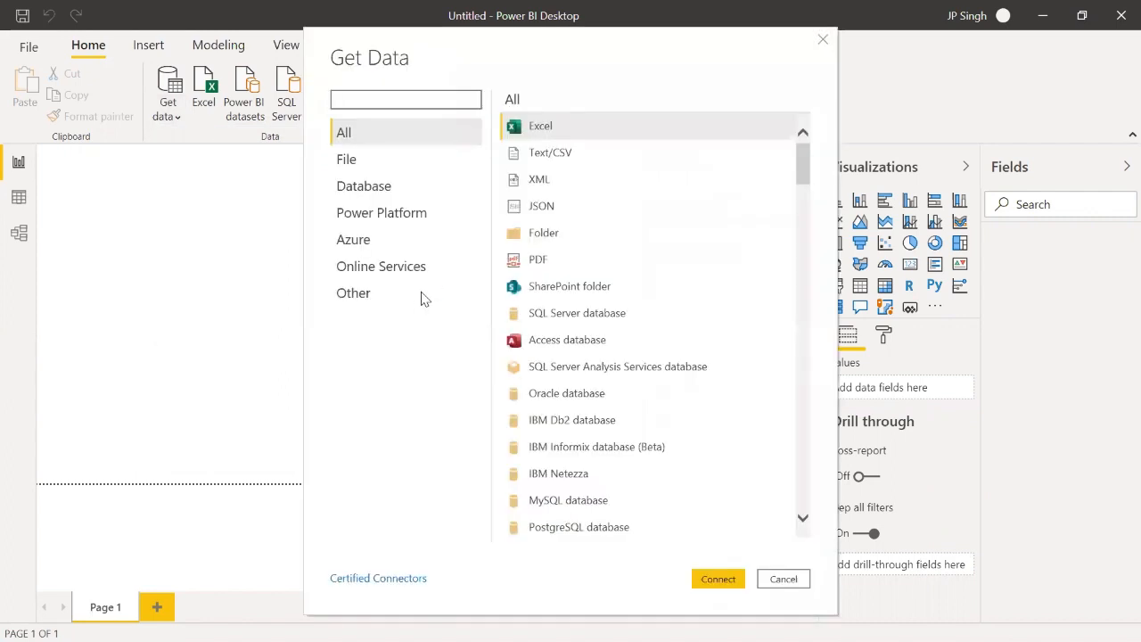
pyautogui.click(544, 259)
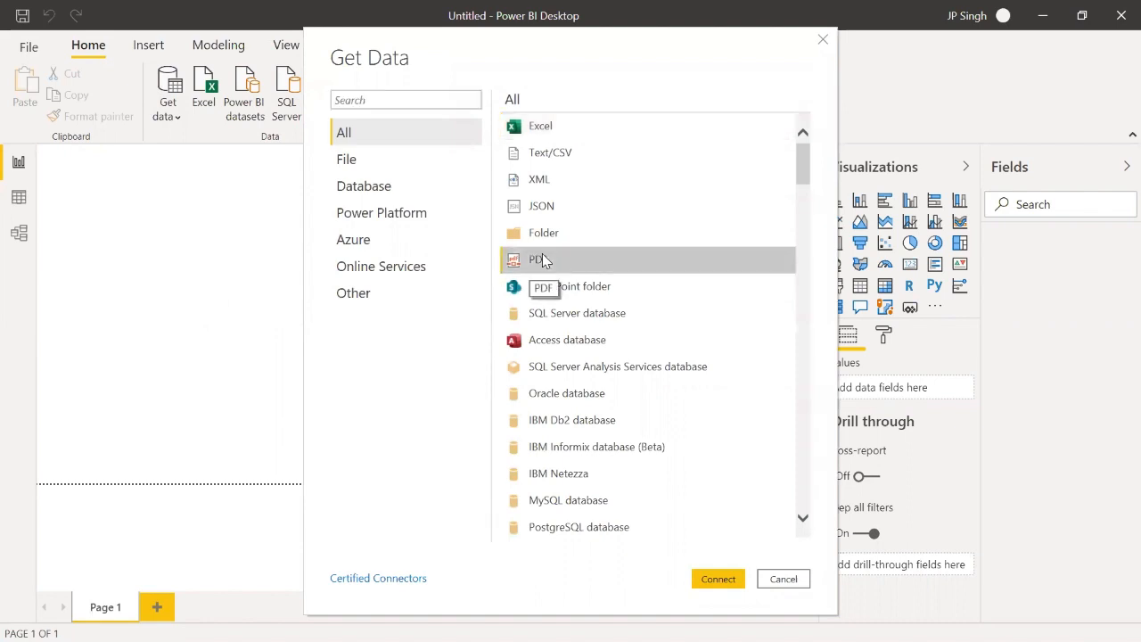
pyautogui.doubleClick(544, 259)
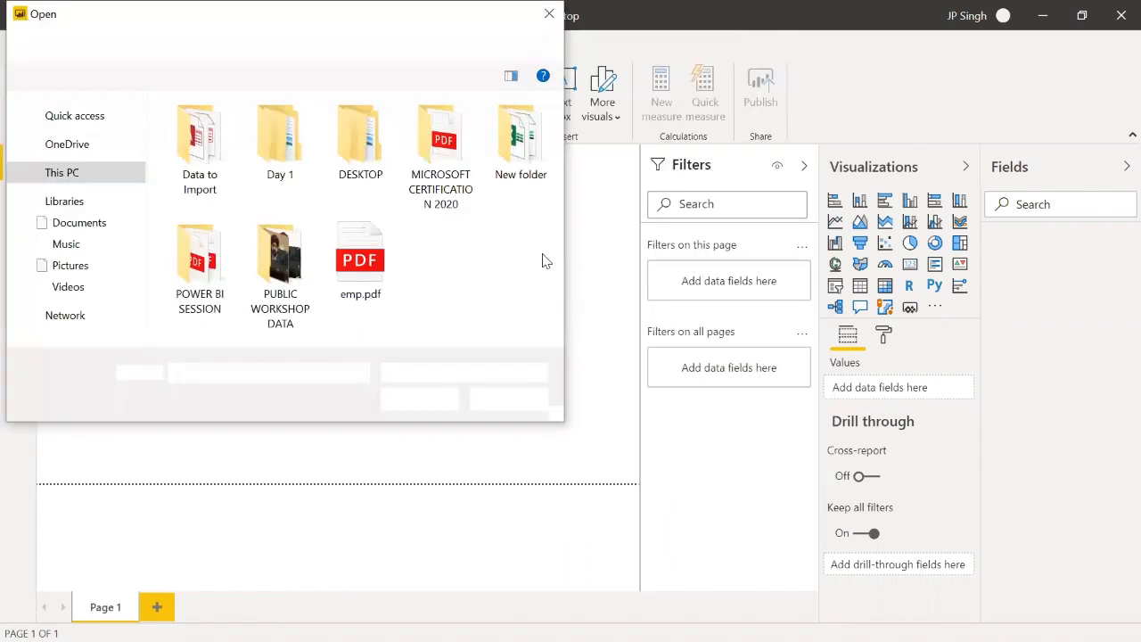
pyautogui.doubleClick(370, 266)
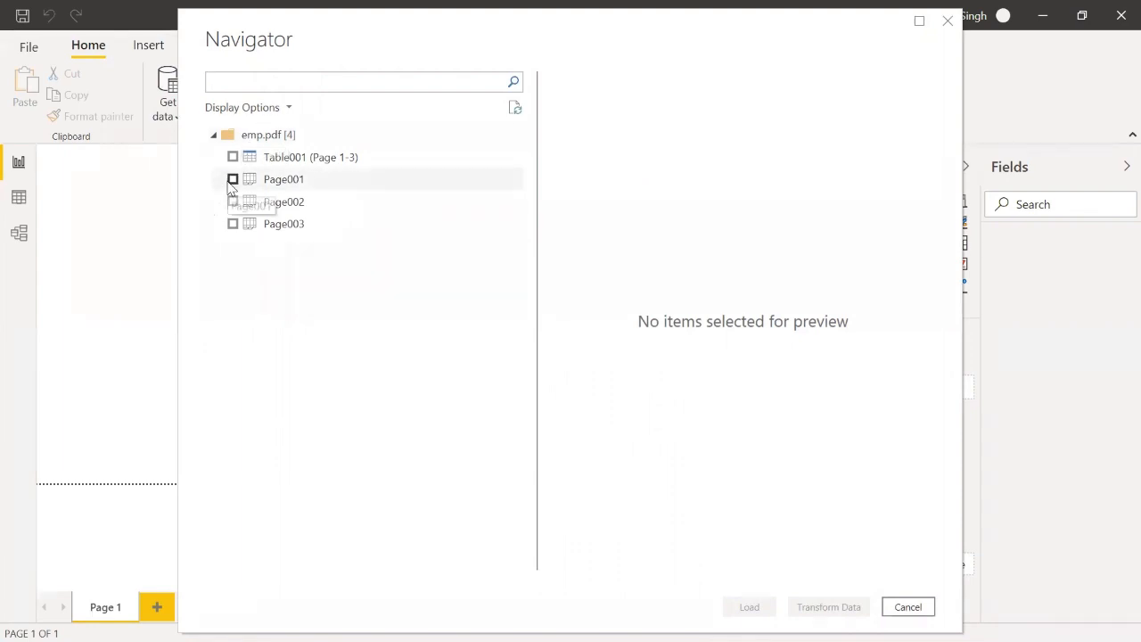
# Select Page001, Page002 and Page003 of emp.pdf and open them in the query editor for transformation
pyautogui.click(232, 180)
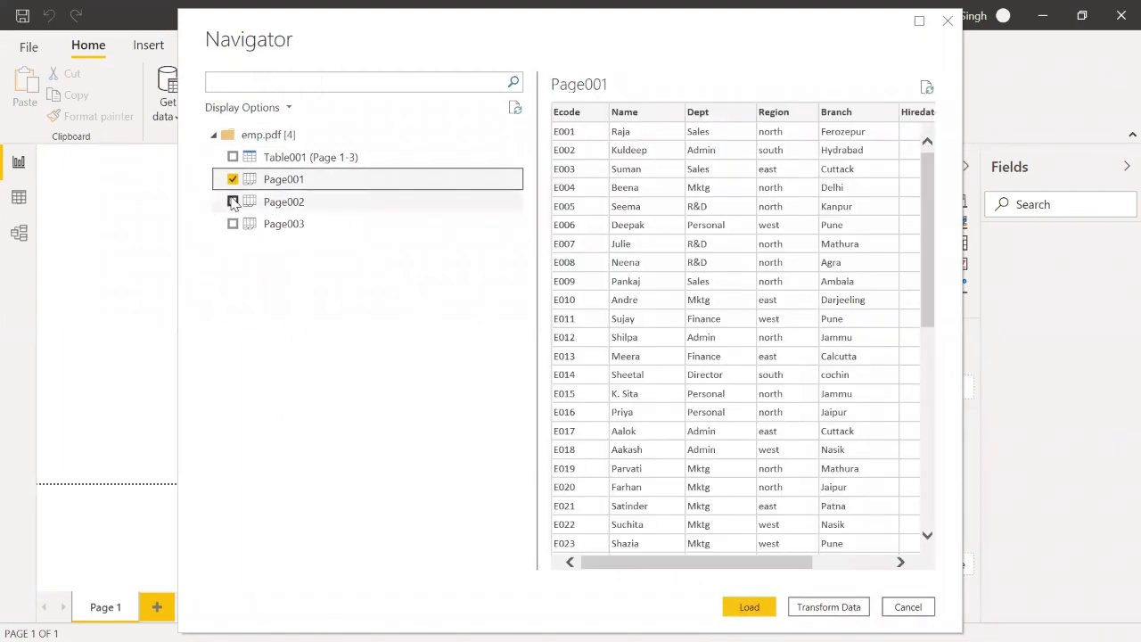
pyautogui.click(233, 201)
pyautogui.click(233, 223)
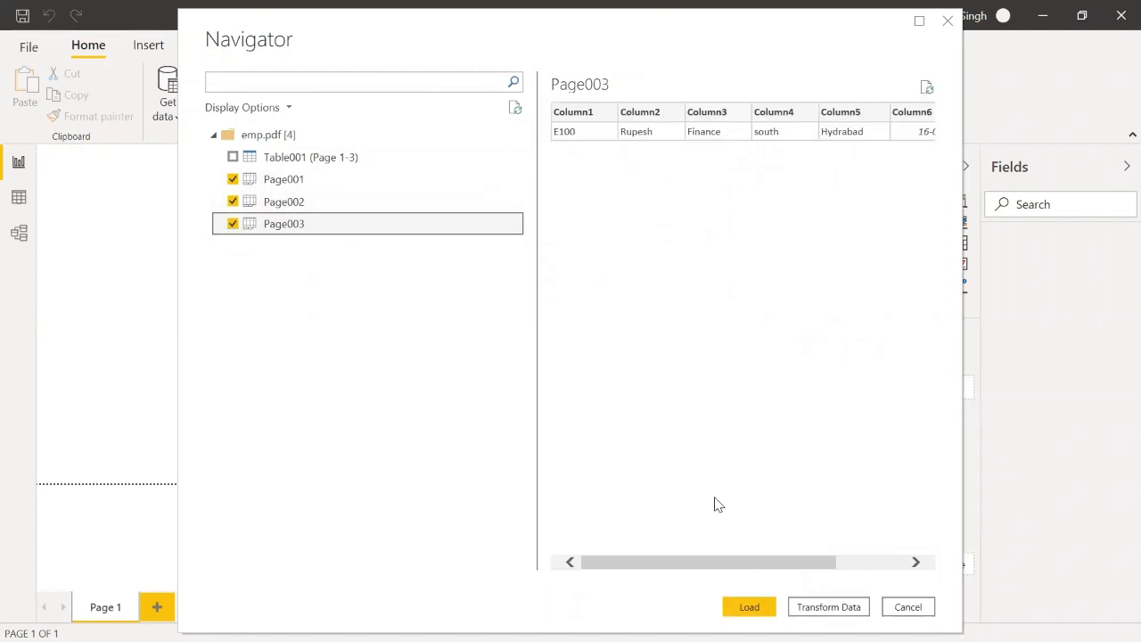
pyautogui.click(820, 606)
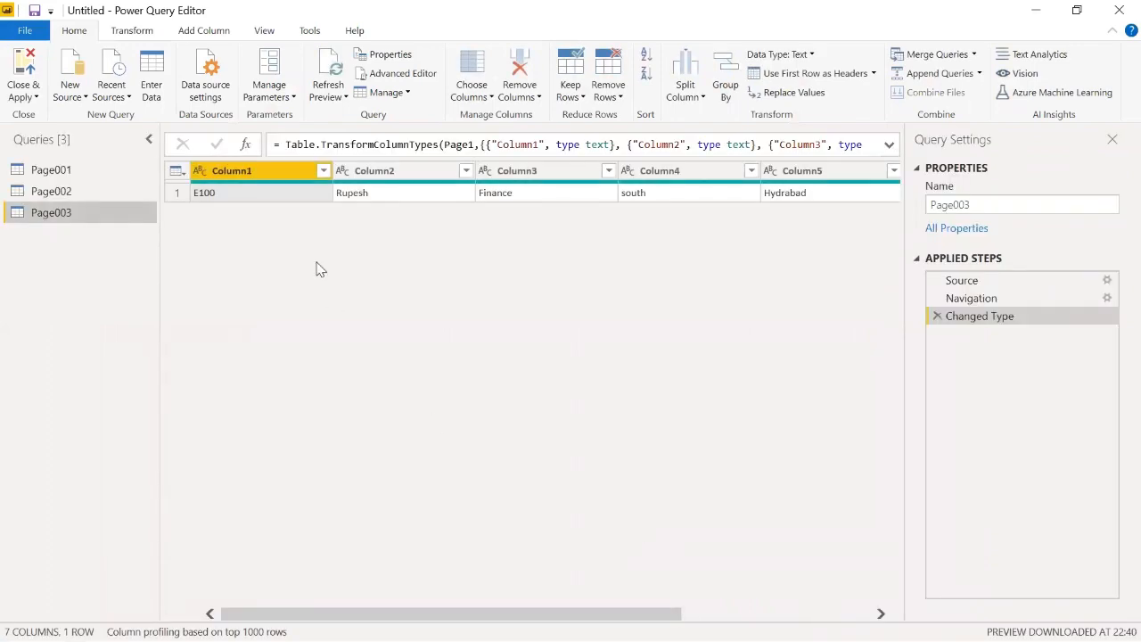
# Check the Page002 and Page001 queries and turn Page001's headers into its first data row
pyautogui.click(72, 196)
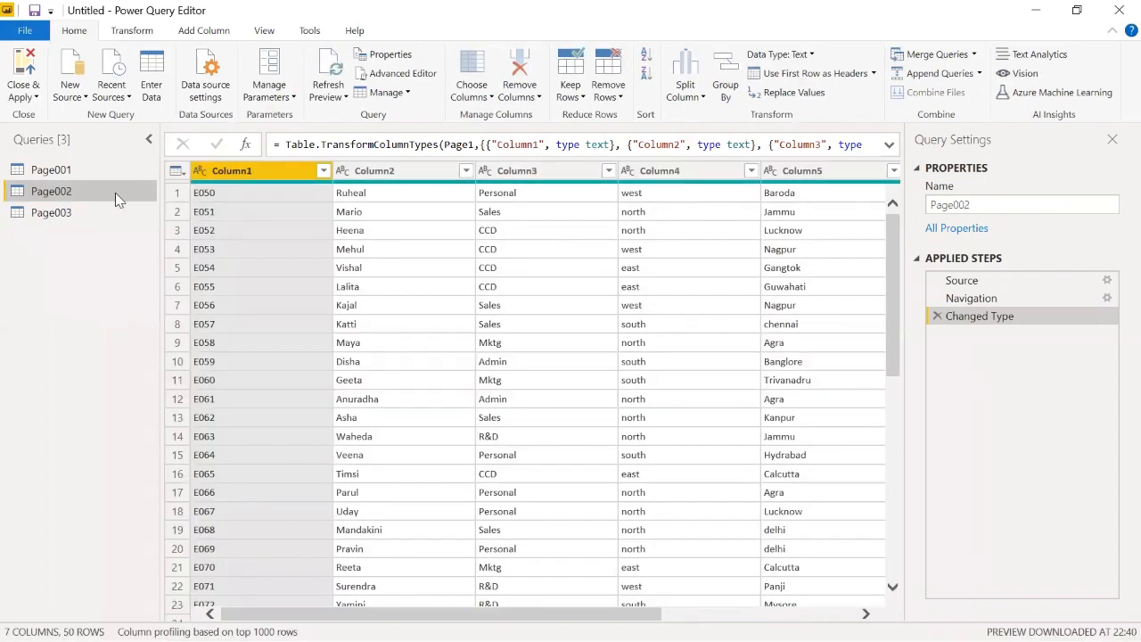
pyautogui.click(61, 178)
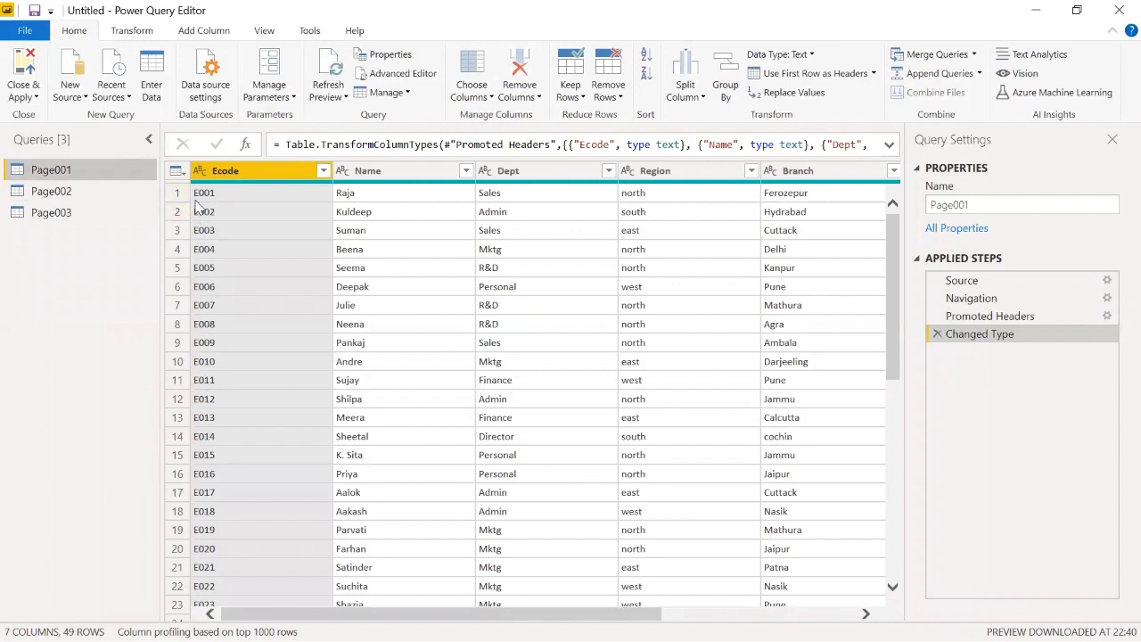
pyautogui.click(134, 31)
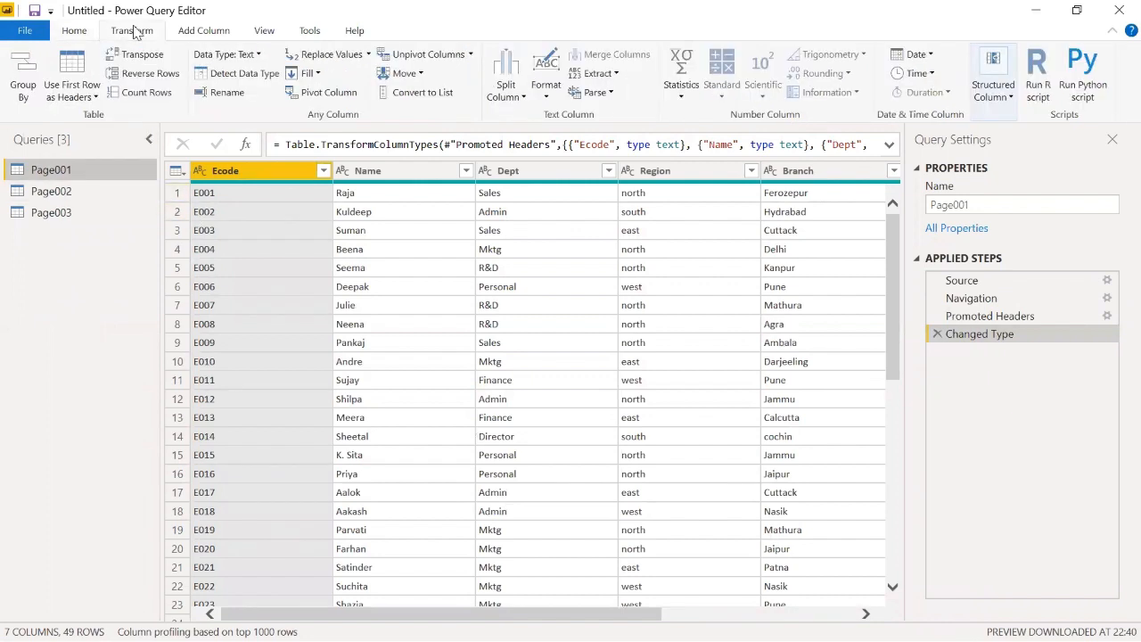
pyautogui.click(86, 97)
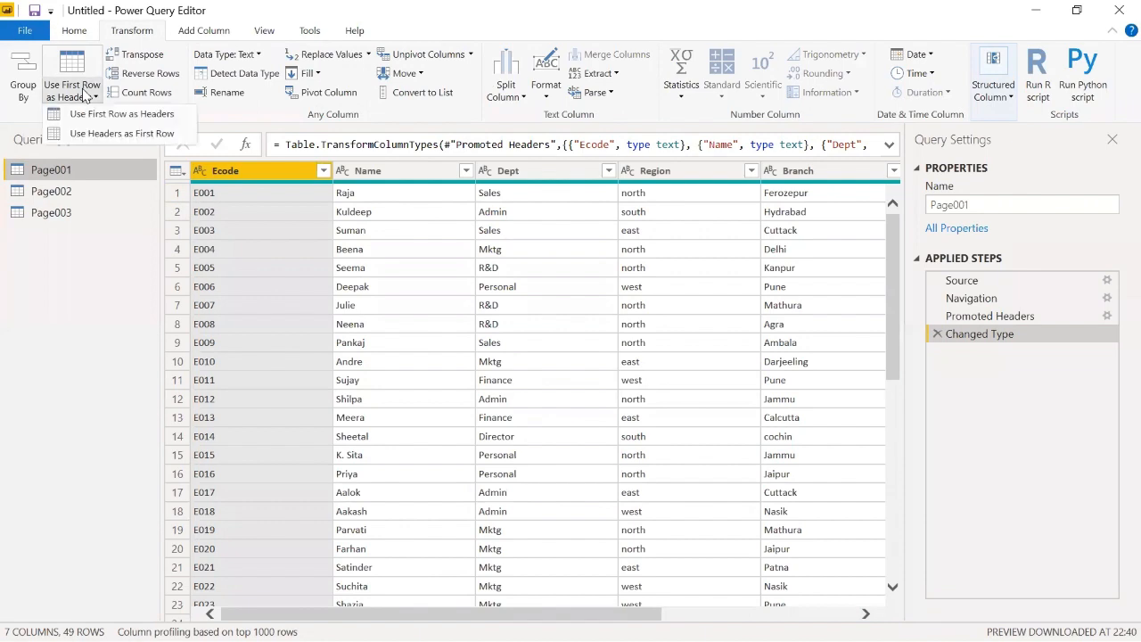
pyautogui.click(95, 134)
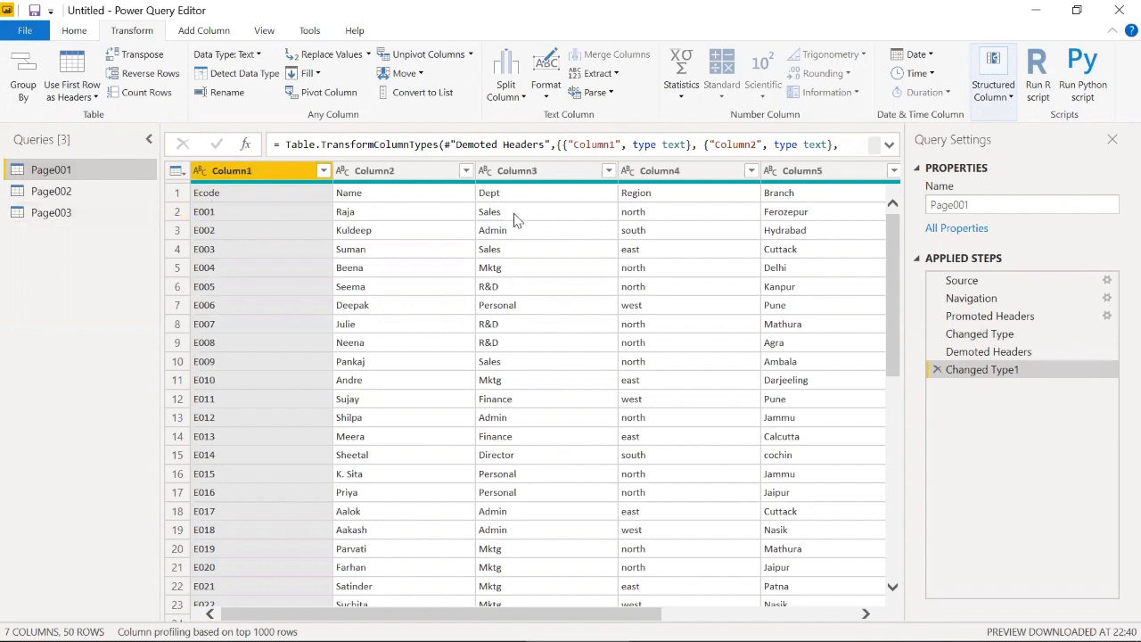
pyautogui.click(75, 30)
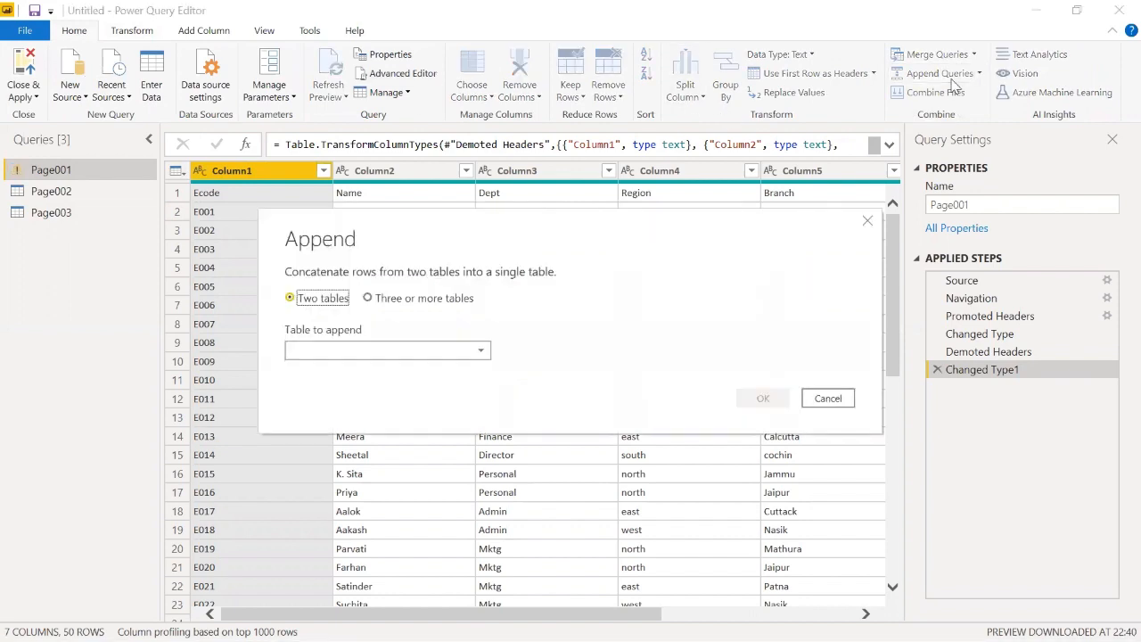
pyautogui.click(389, 303)
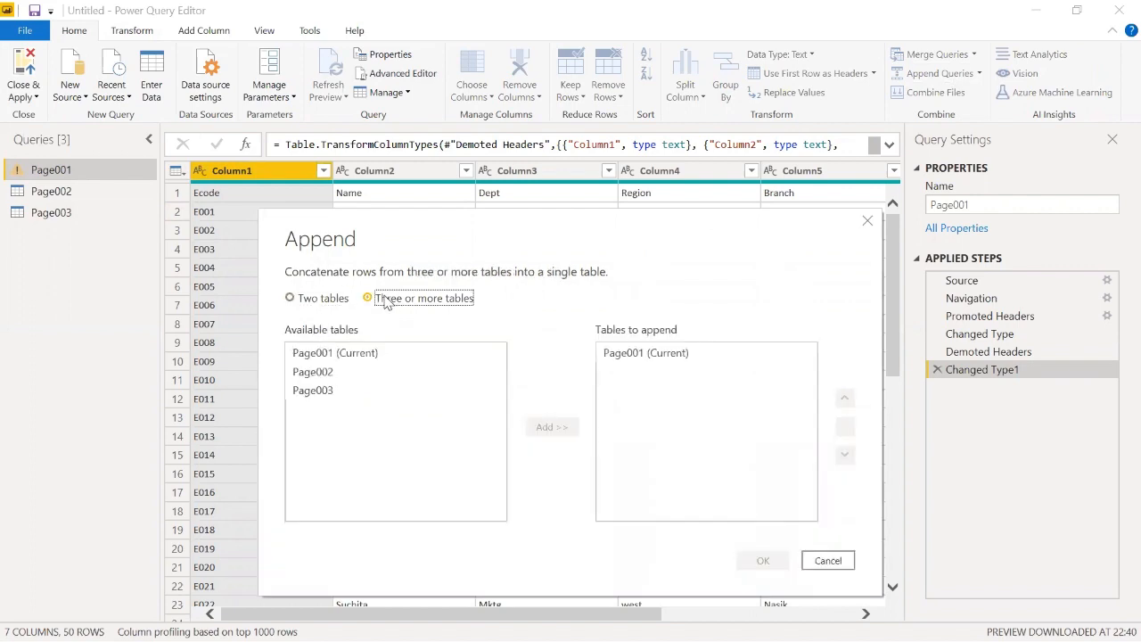
pyautogui.click(332, 352)
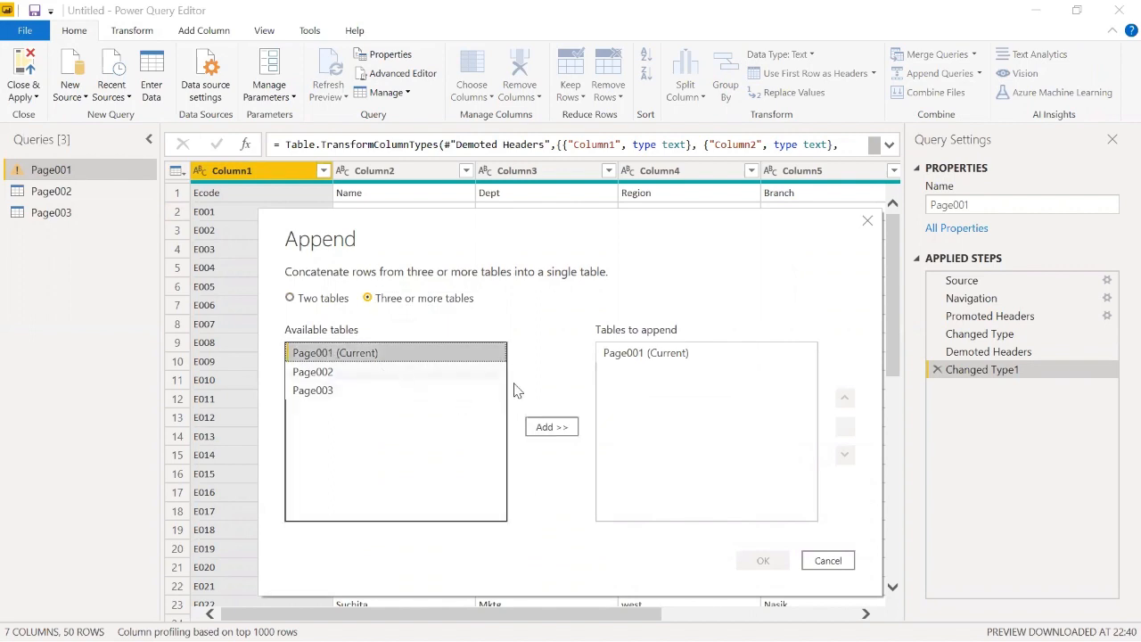
pyautogui.click(413, 372)
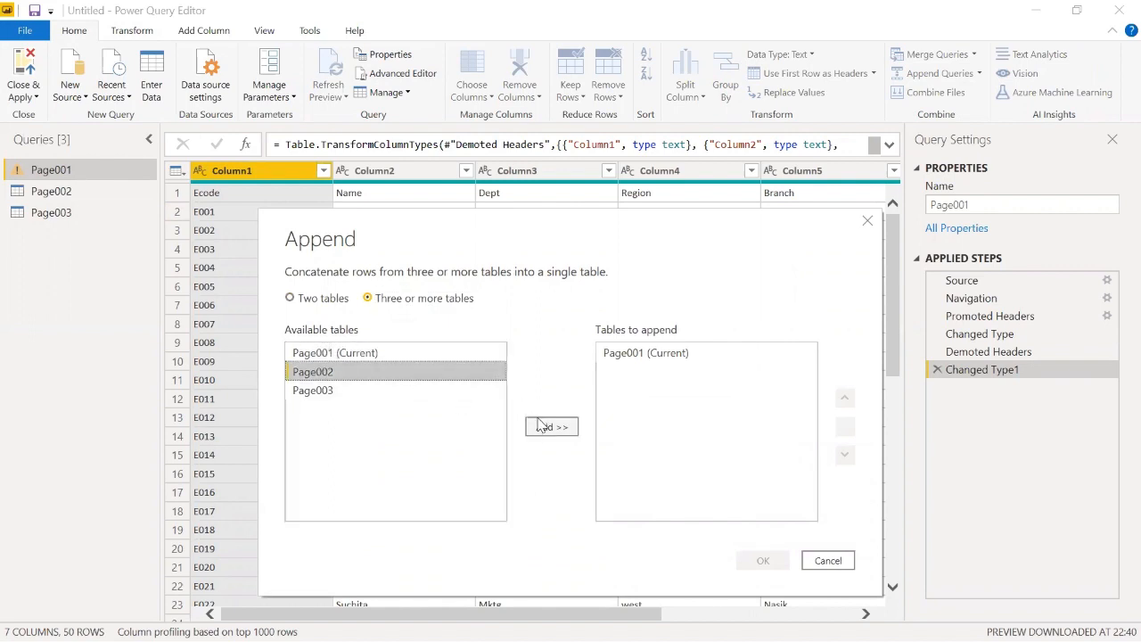
pyautogui.click(541, 426)
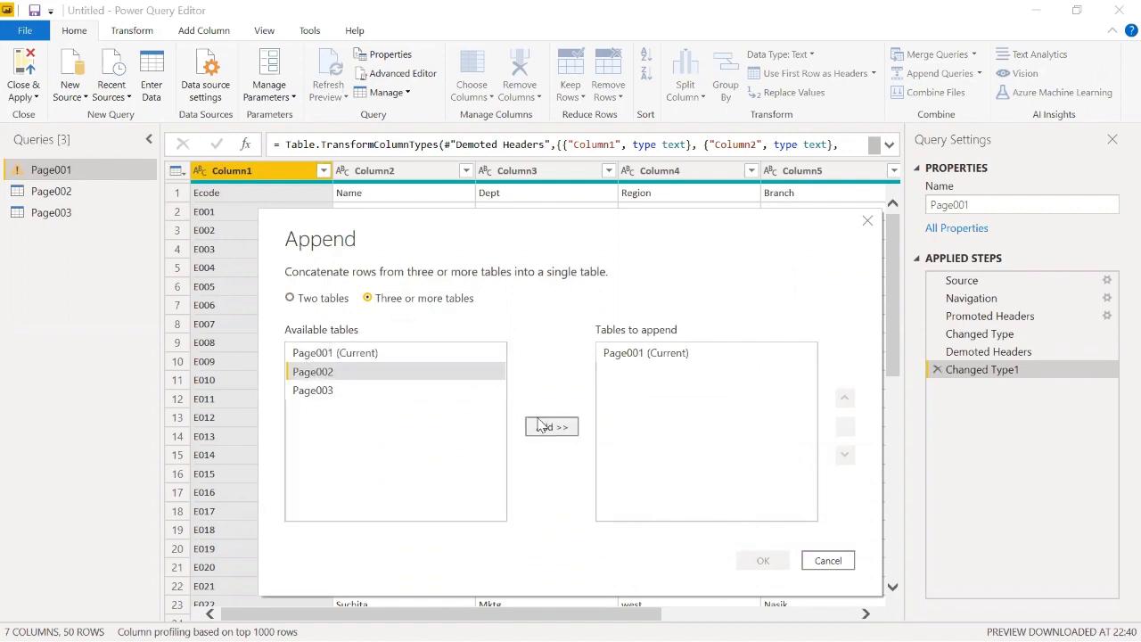
pyautogui.click(395, 389)
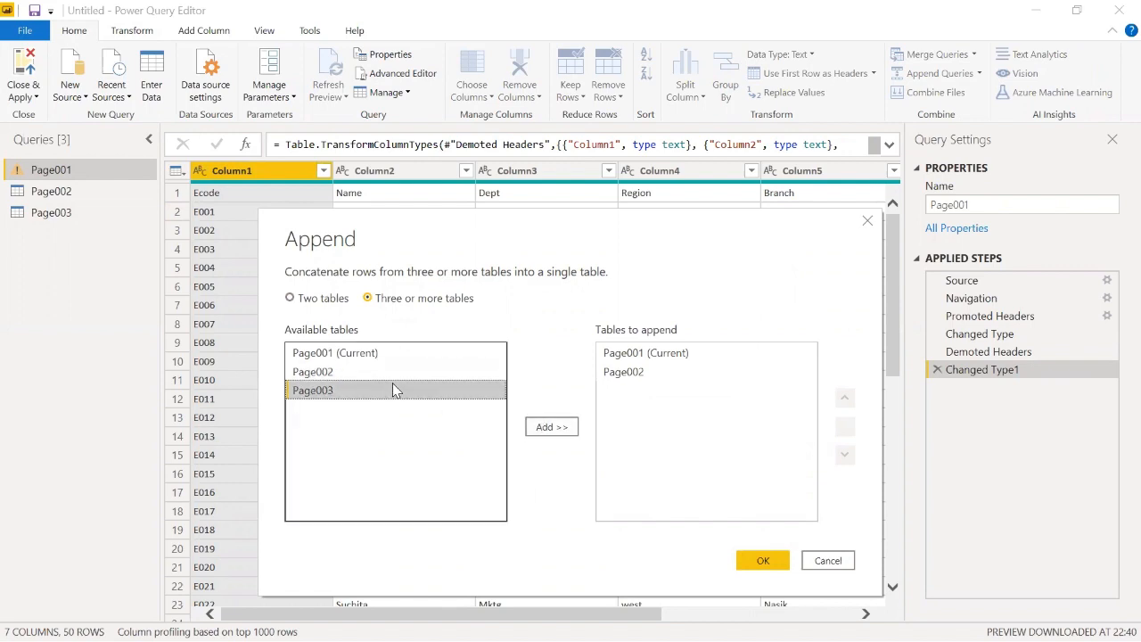
pyautogui.click(554, 428)
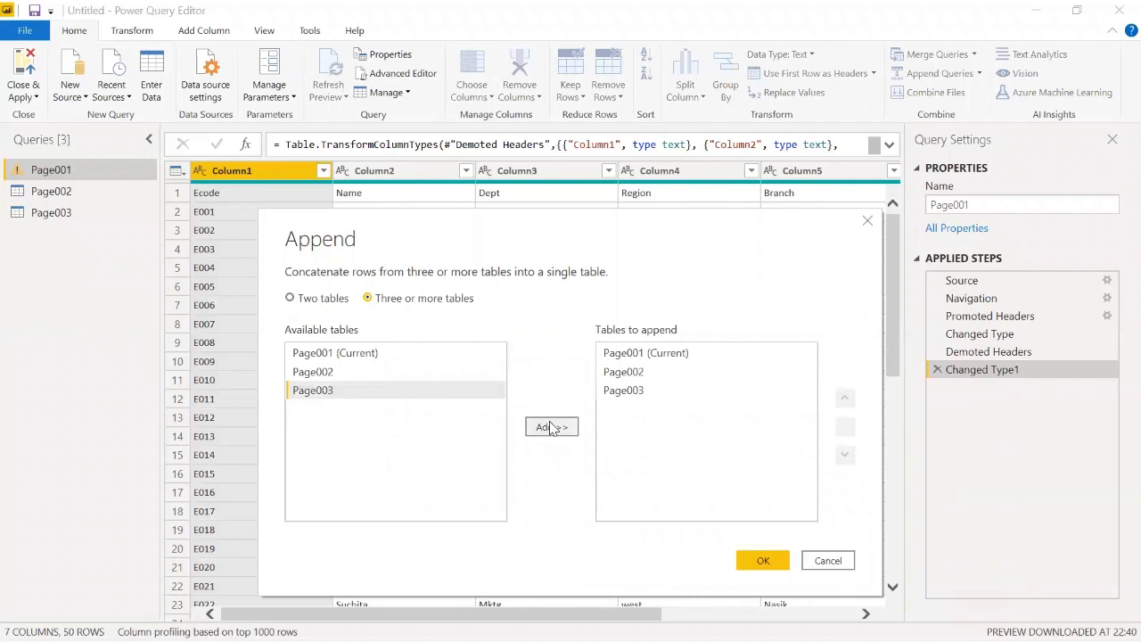
pyautogui.click(838, 559)
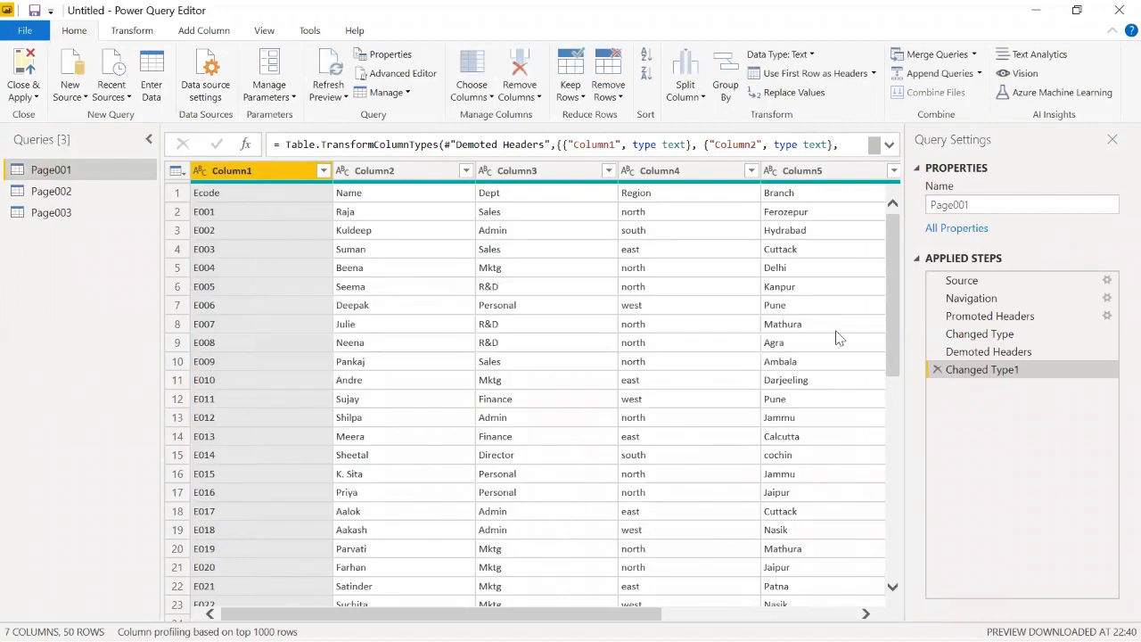
# Append Page001, Page002 and Page003 as a new query using the three or more tables option
pyautogui.click(980, 77)
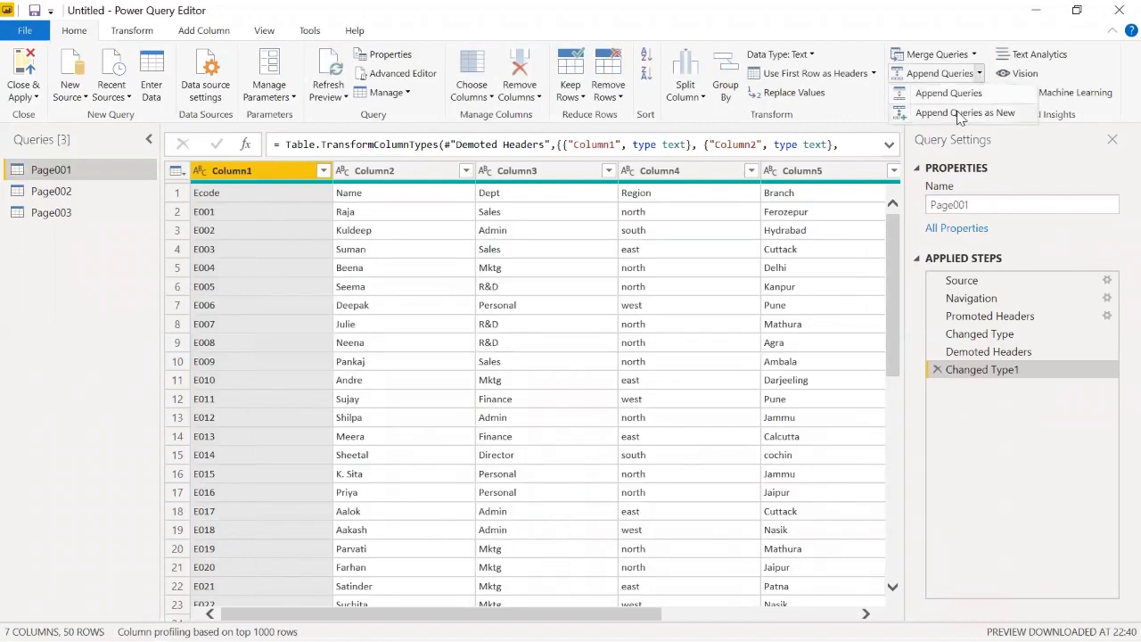
pyautogui.click(958, 114)
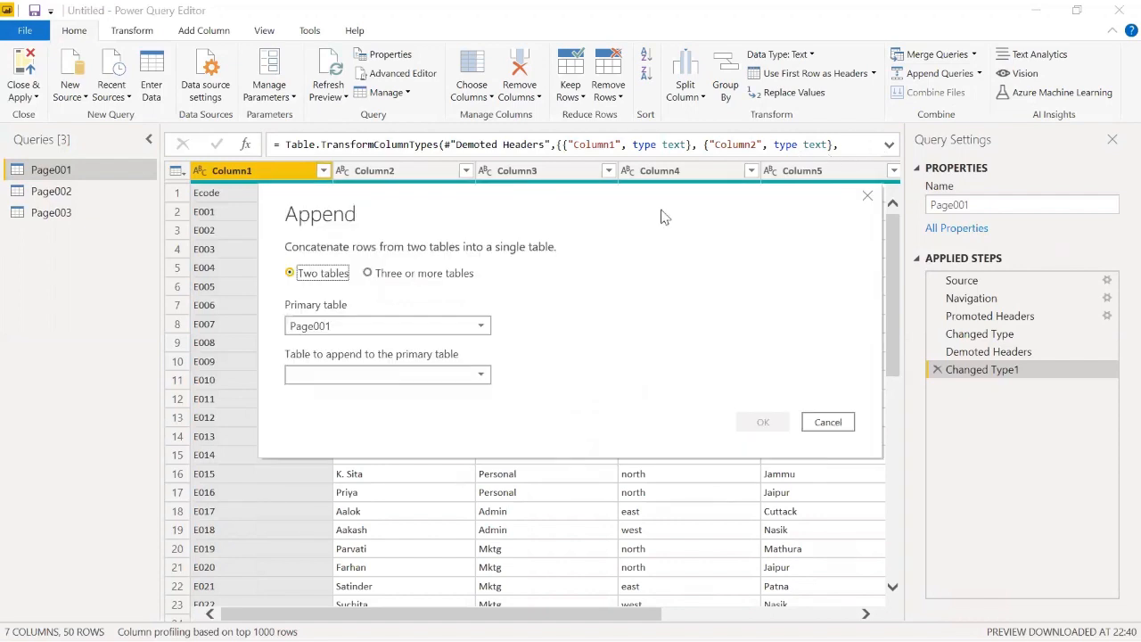
pyautogui.click(386, 274)
pyautogui.click(339, 330)
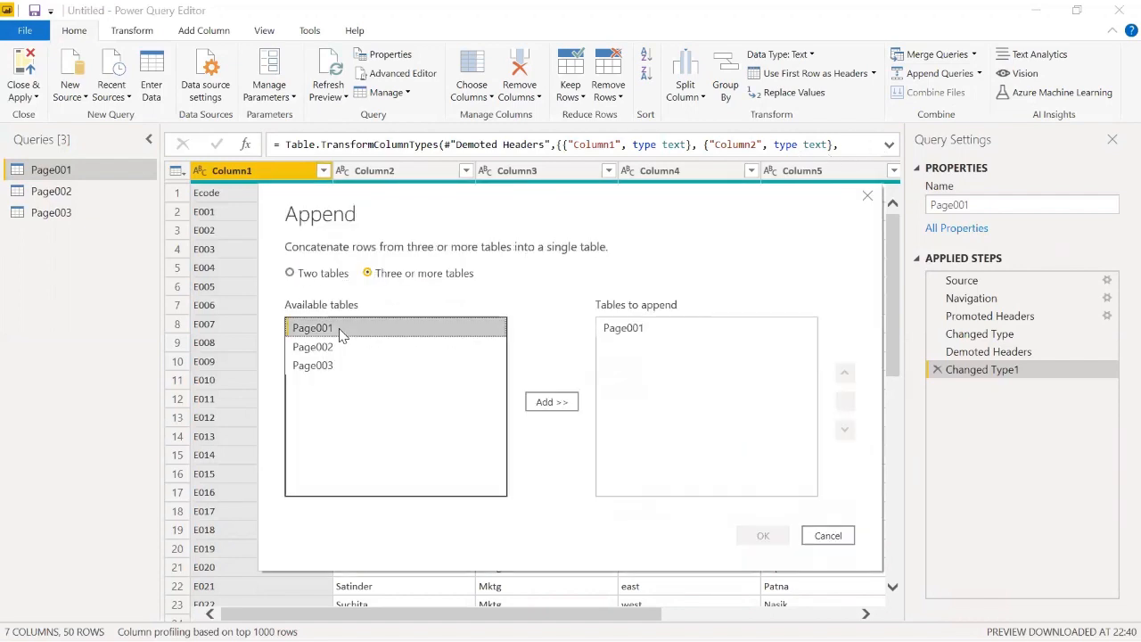
pyautogui.click(332, 347)
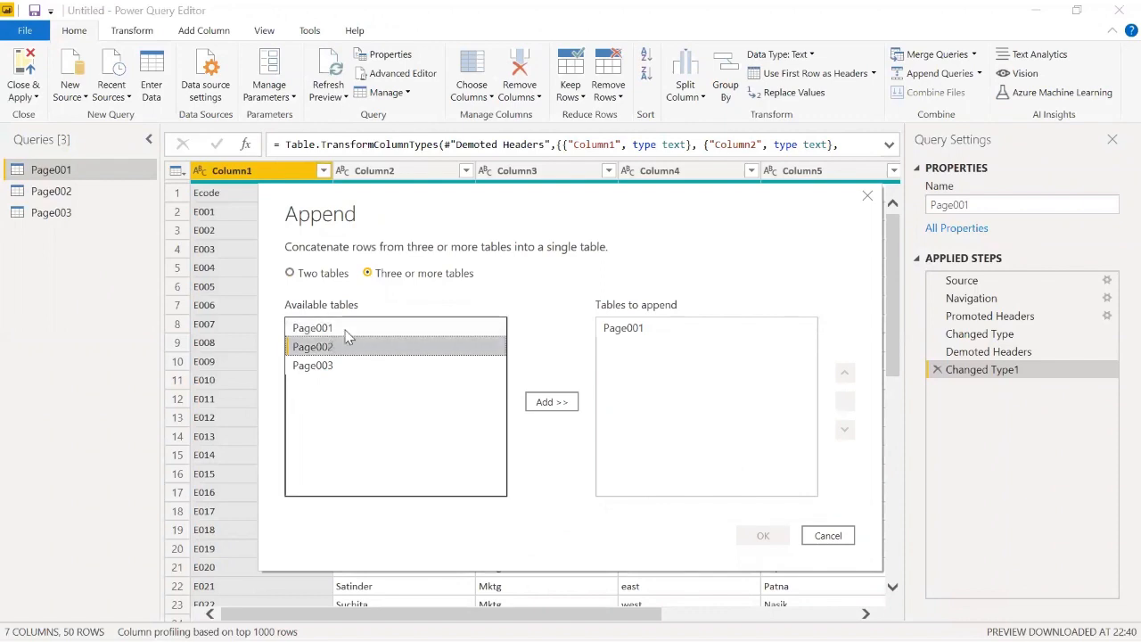
pyautogui.click(347, 329)
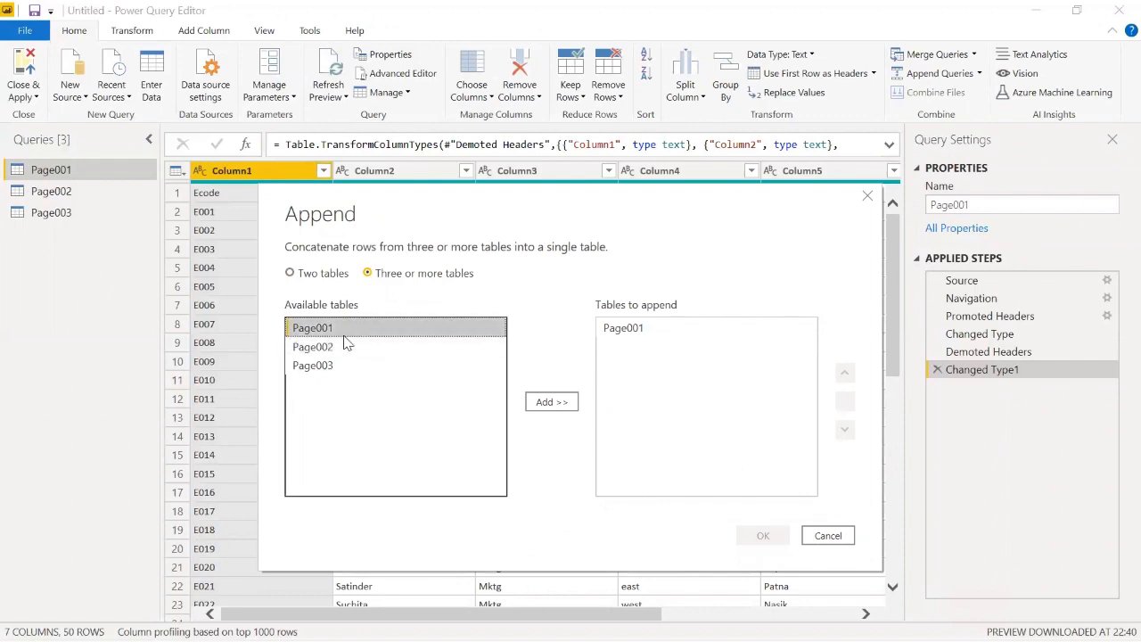
pyautogui.click(347, 347)
pyautogui.click(555, 401)
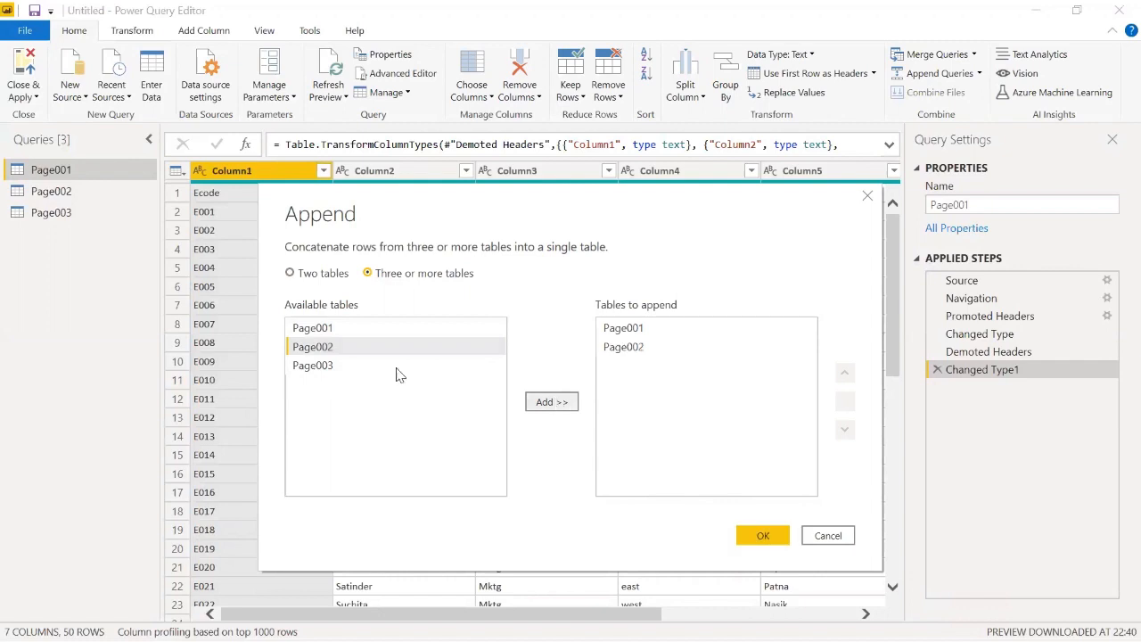
pyautogui.click(372, 367)
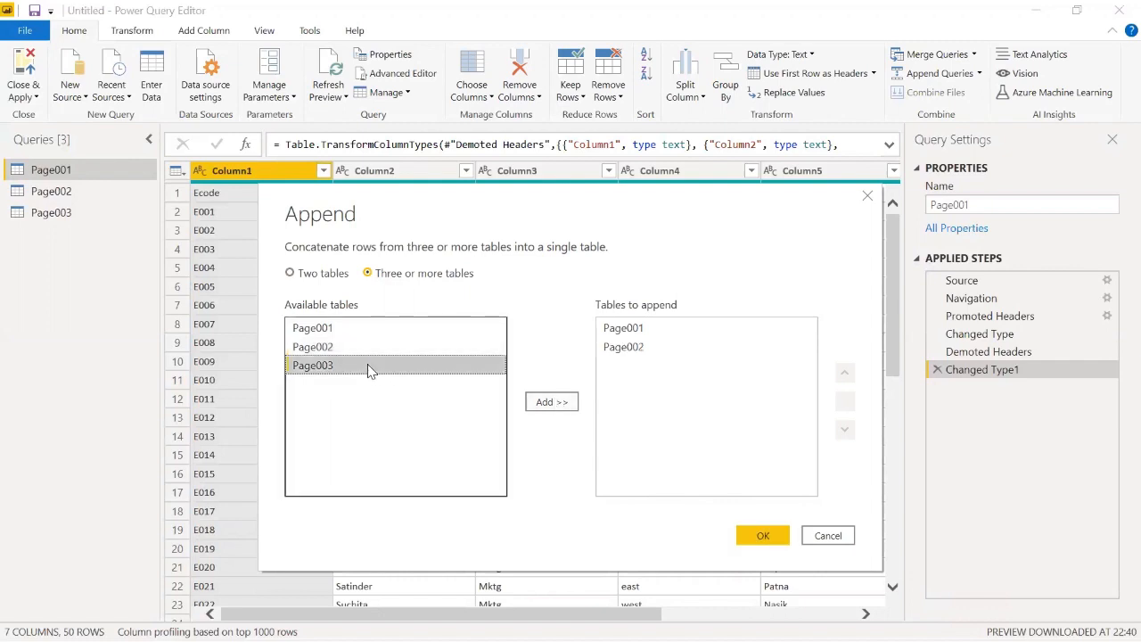
pyautogui.click(538, 403)
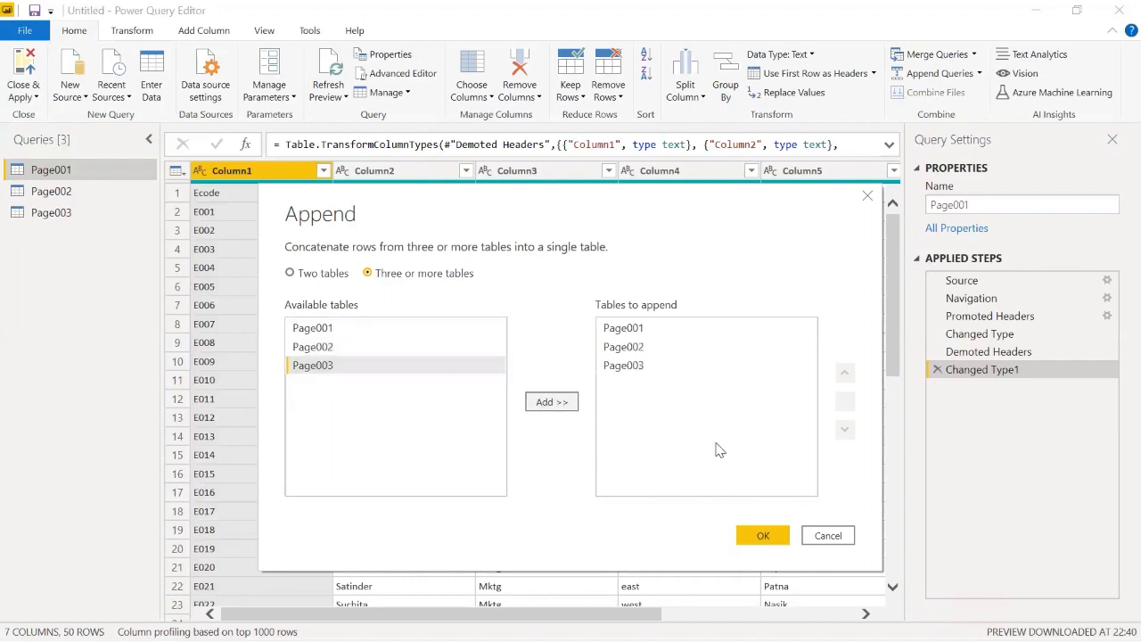
pyautogui.click(762, 534)
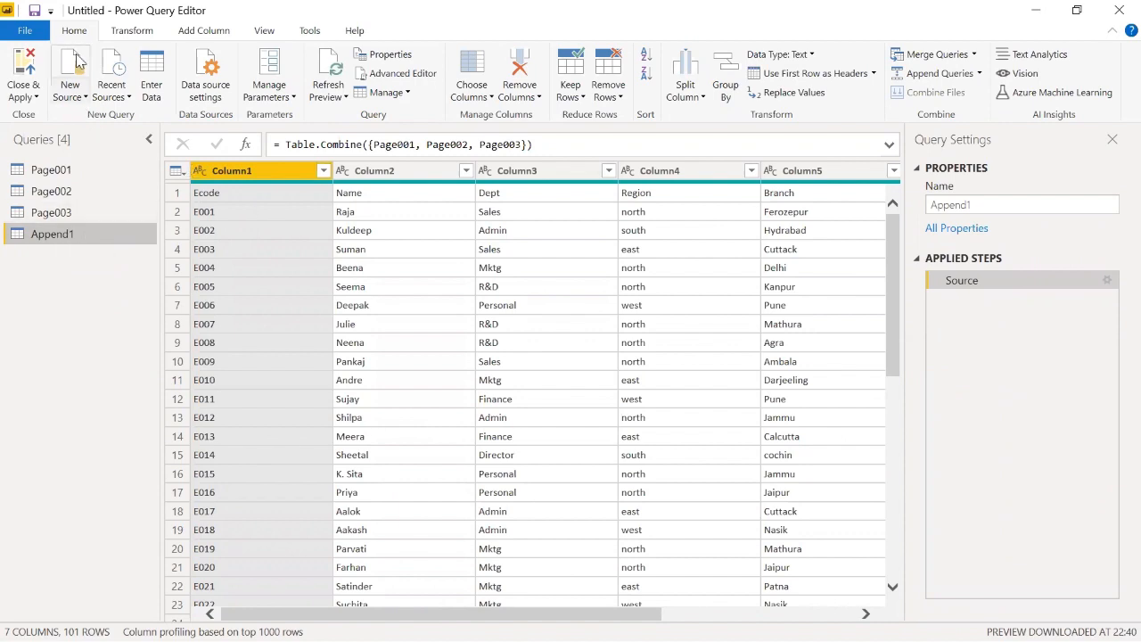
# Use the first row of the appended query as its column headers
pyautogui.click(129, 34)
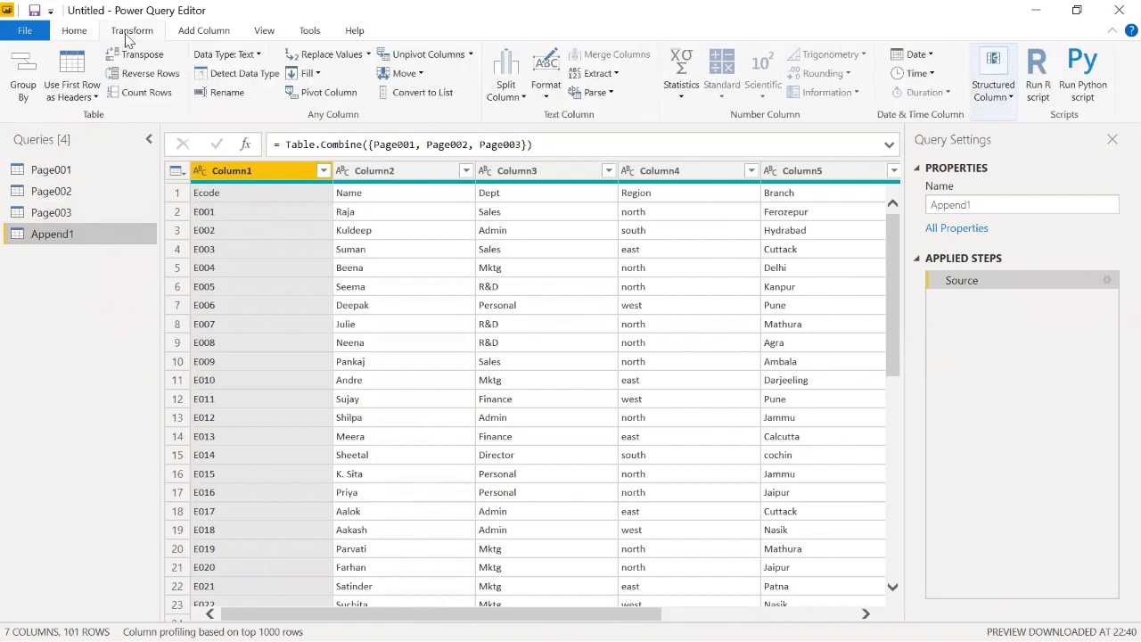
pyautogui.click(94, 96)
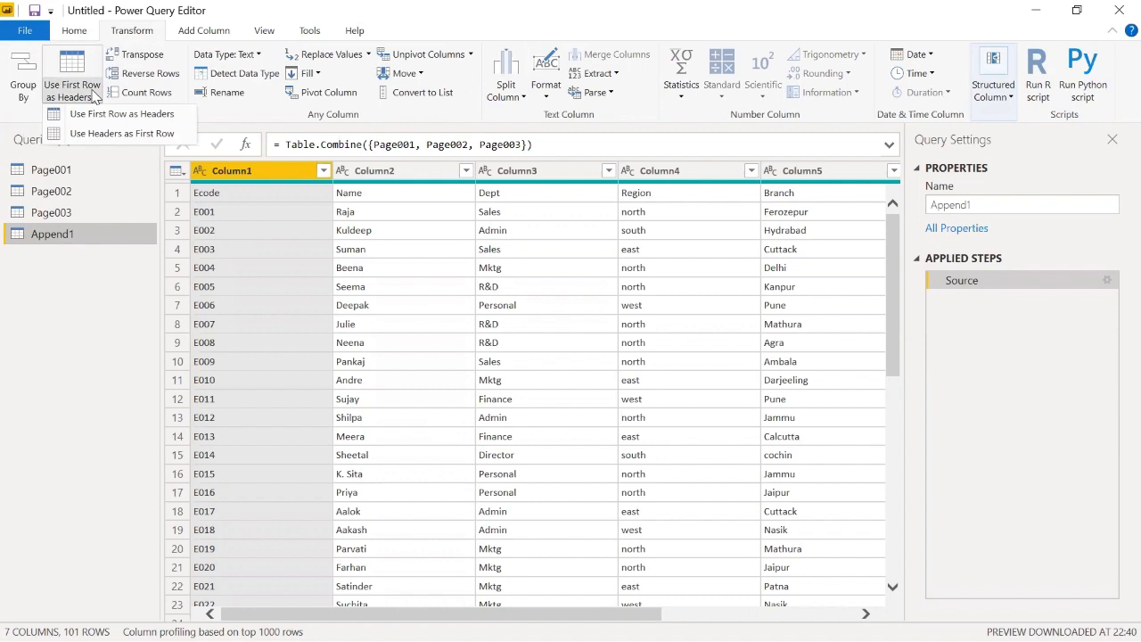
pyautogui.click(105, 115)
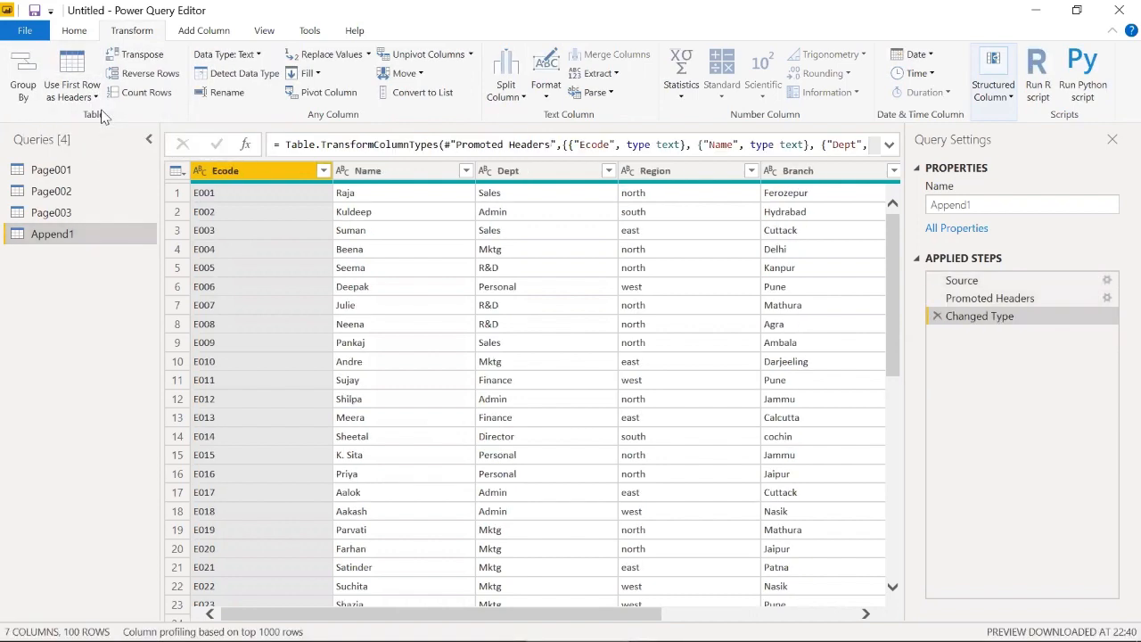
pyautogui.scroll(-1, 374, 249)
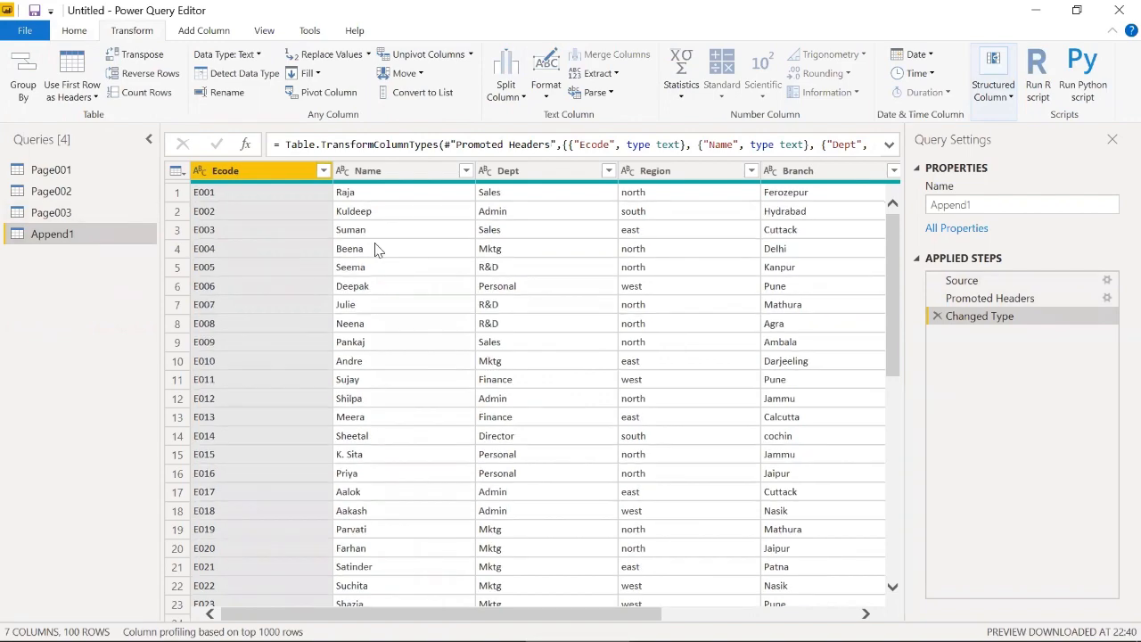
pyautogui.scroll(-1, 374, 250)
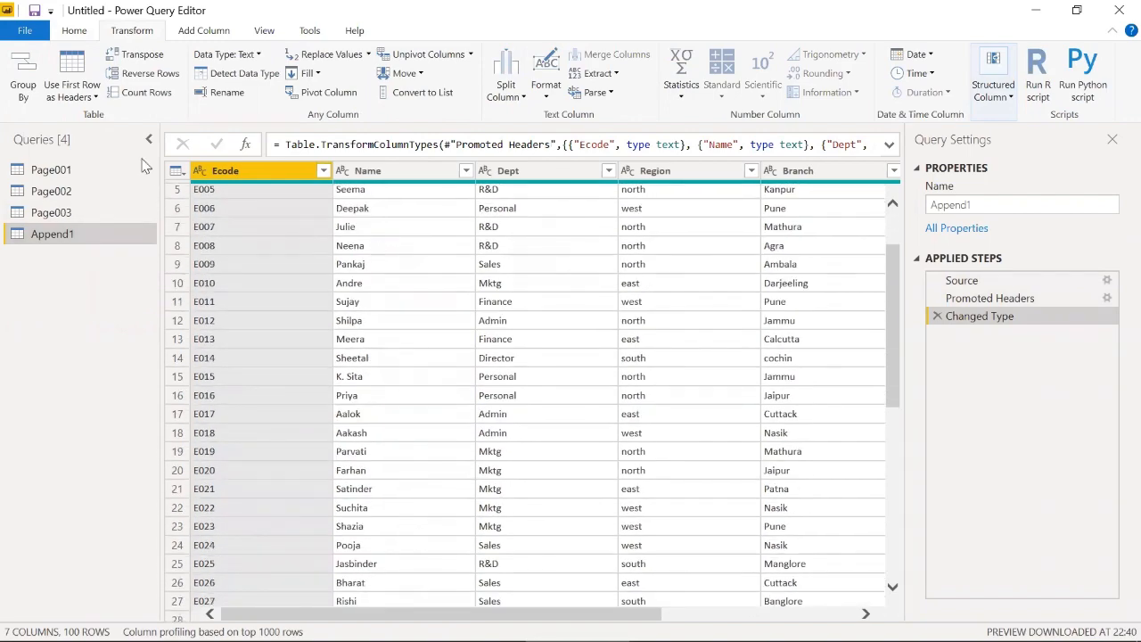
# Review the appended query down to its last rows, apply all query changes to the report and dismiss the load summary
pyautogui.click(74, 31)
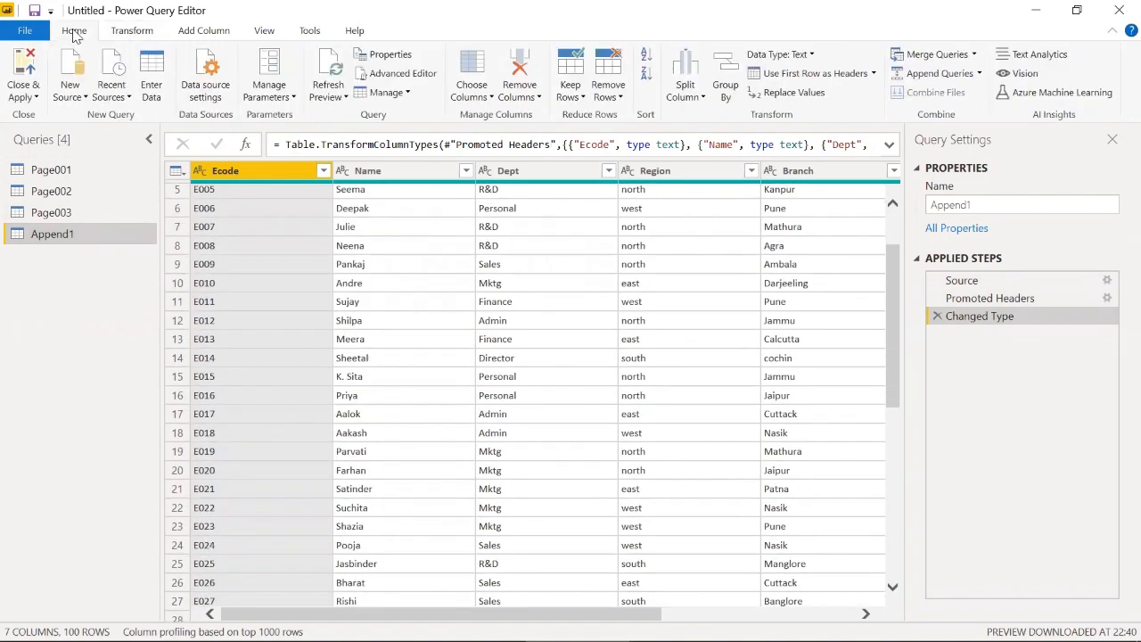
pyautogui.scroll(-3, 272, 276)
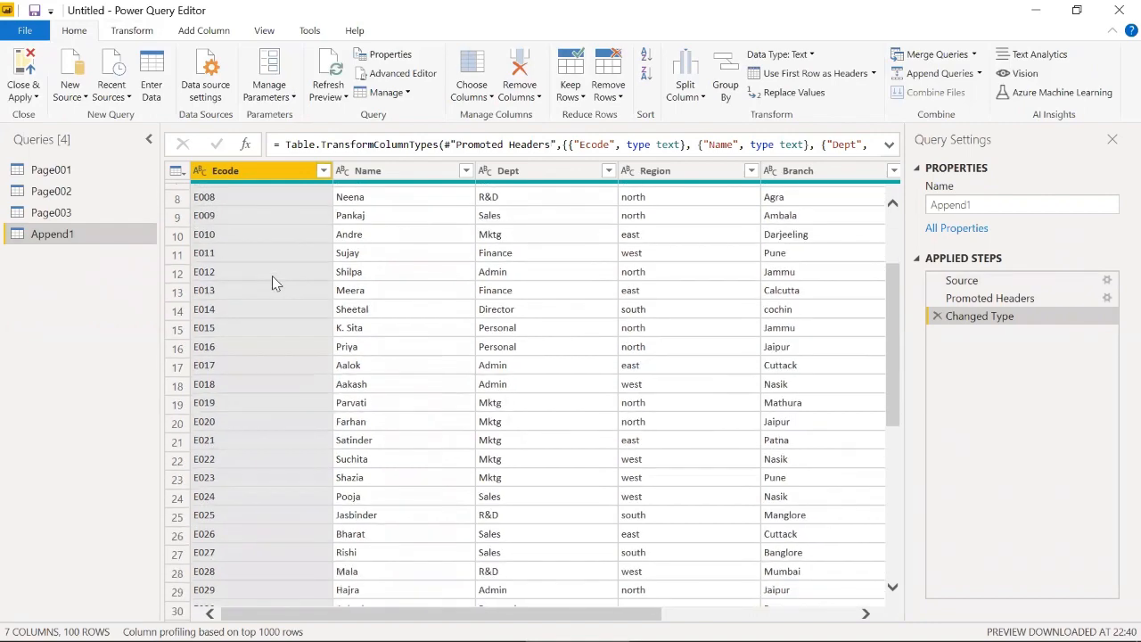
pyautogui.scroll(-15, 272, 278)
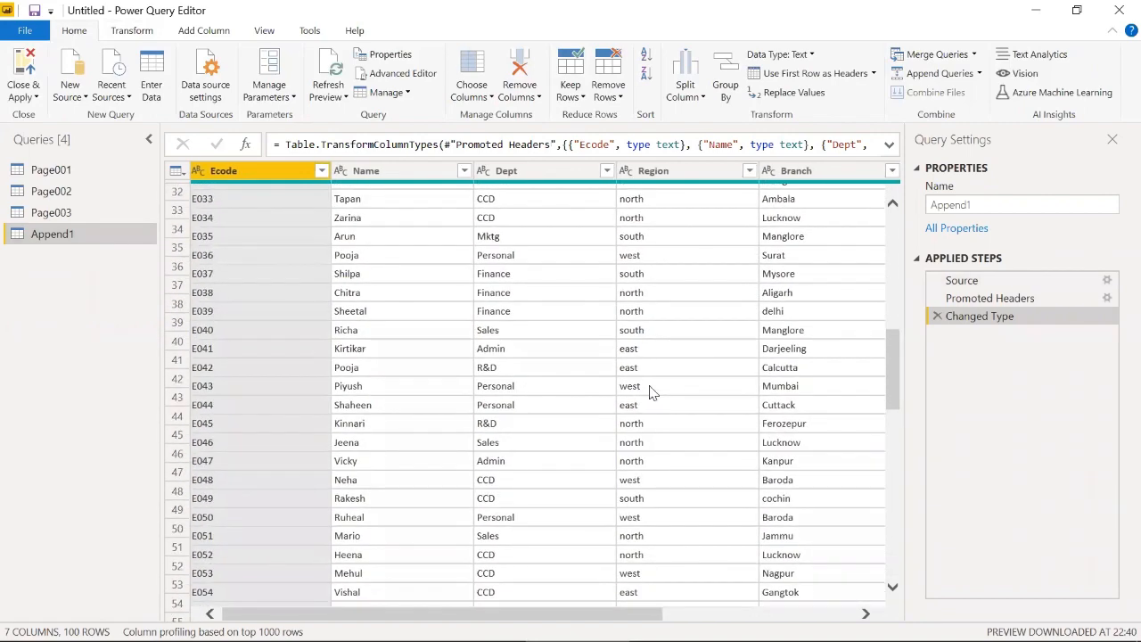
pyautogui.scroll(-2, 657, 467)
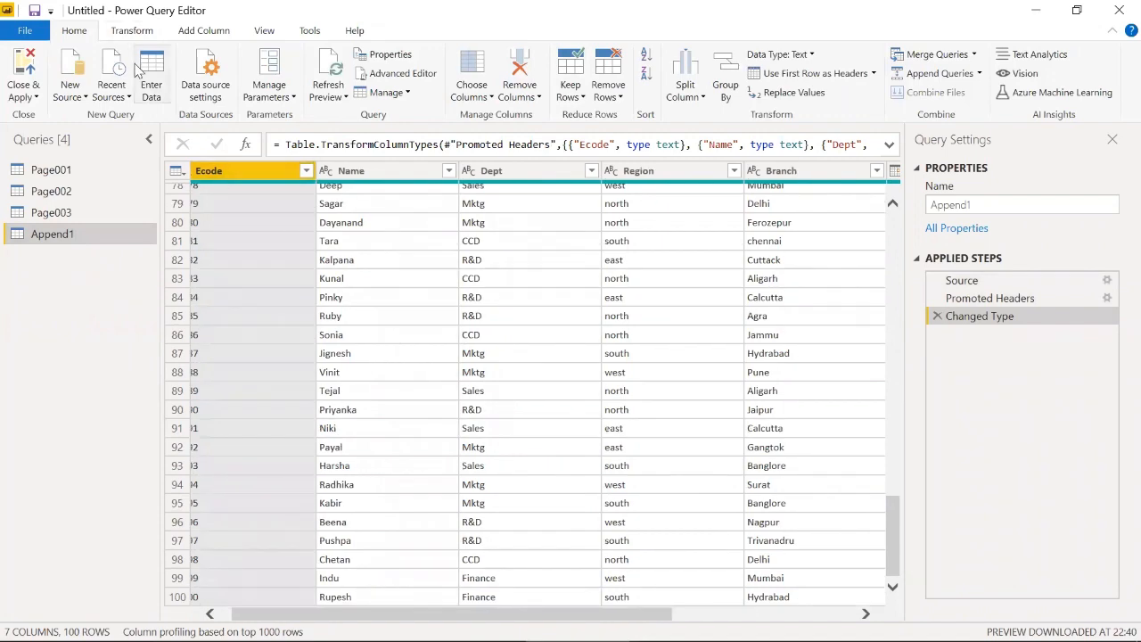
pyautogui.click(26, 67)
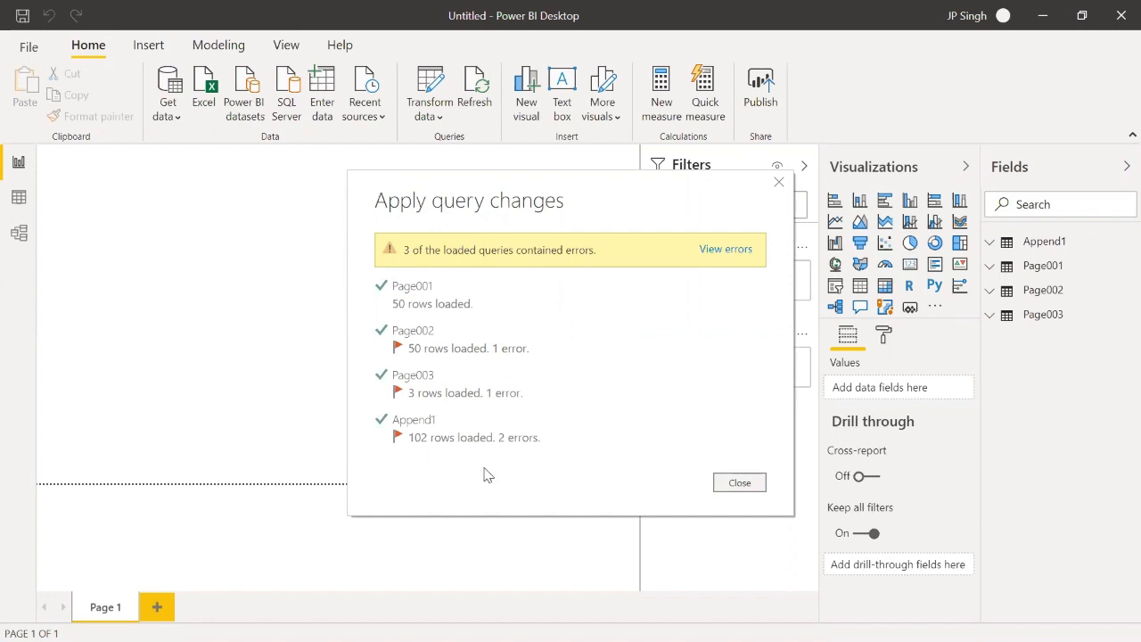
pyautogui.click(739, 482)
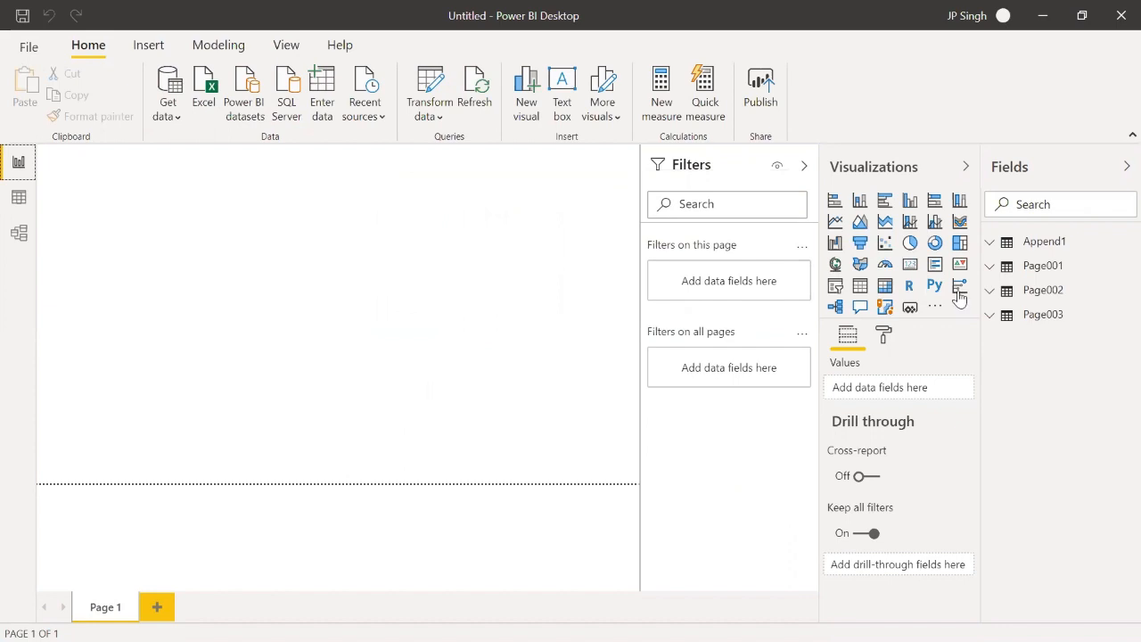
# Rename the Append1 table as EMP Data
pyautogui.rightClick(1054, 249)
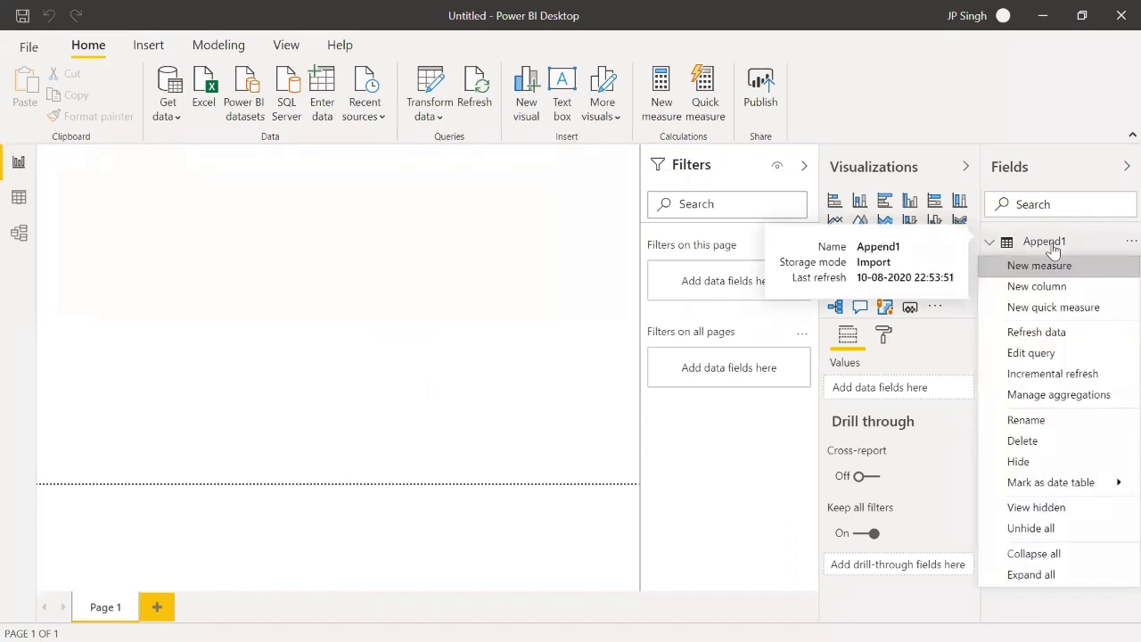
pyautogui.click(1021, 420)
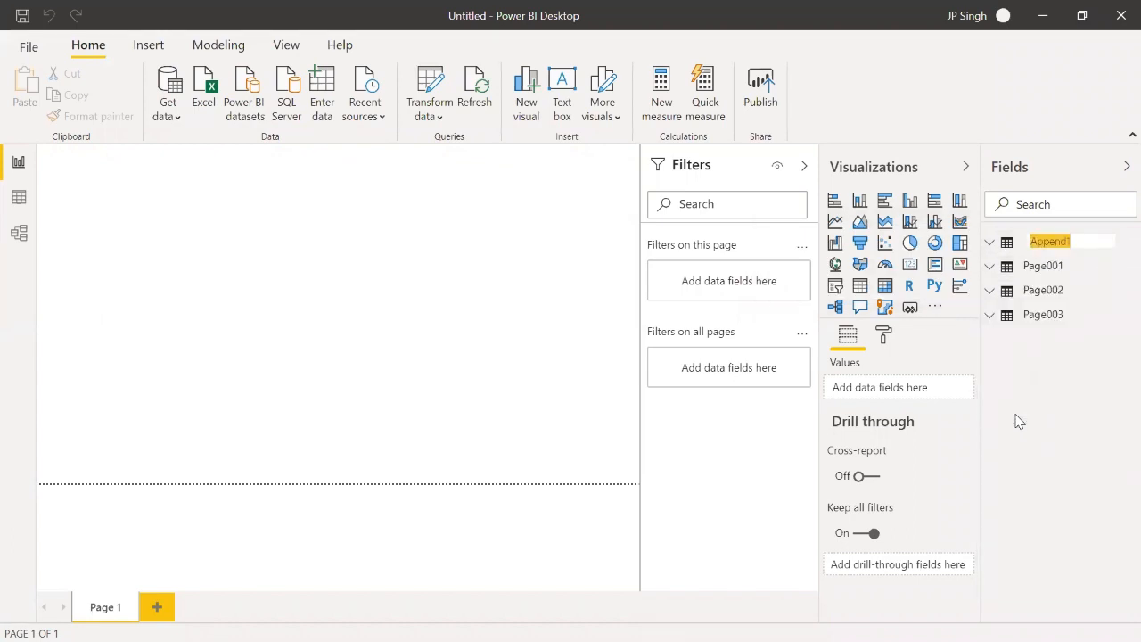
pyautogui.write('EMP Data')
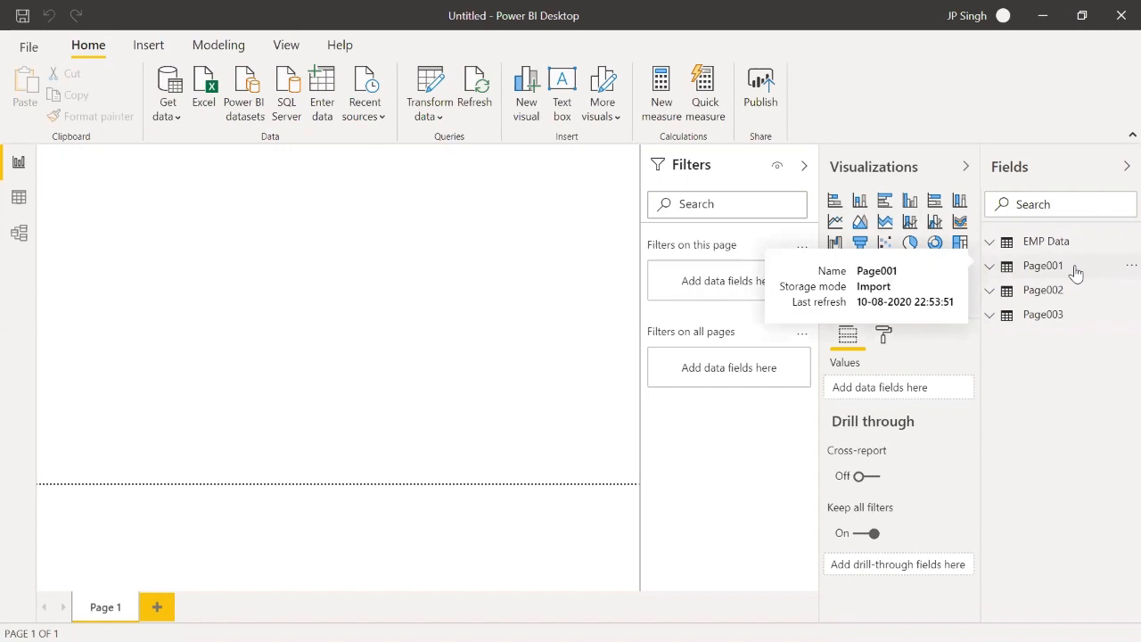
# Inspect the rows of the EMP Data table in Data view for repeated header rows between the combined pages
pyautogui.click(1025, 245)
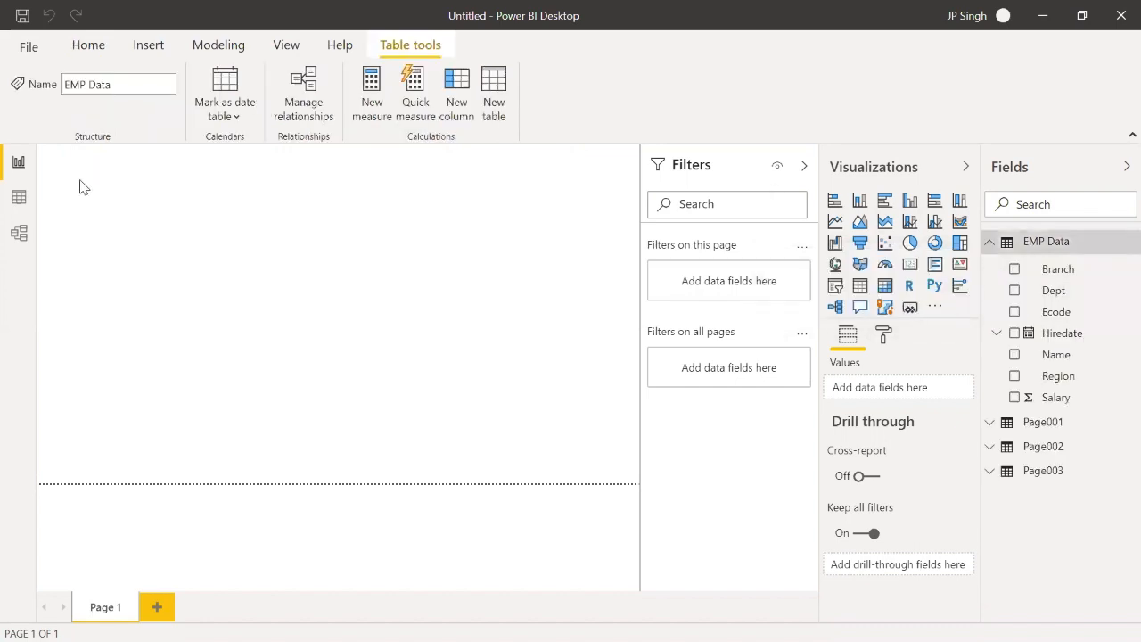
pyautogui.click(17, 198)
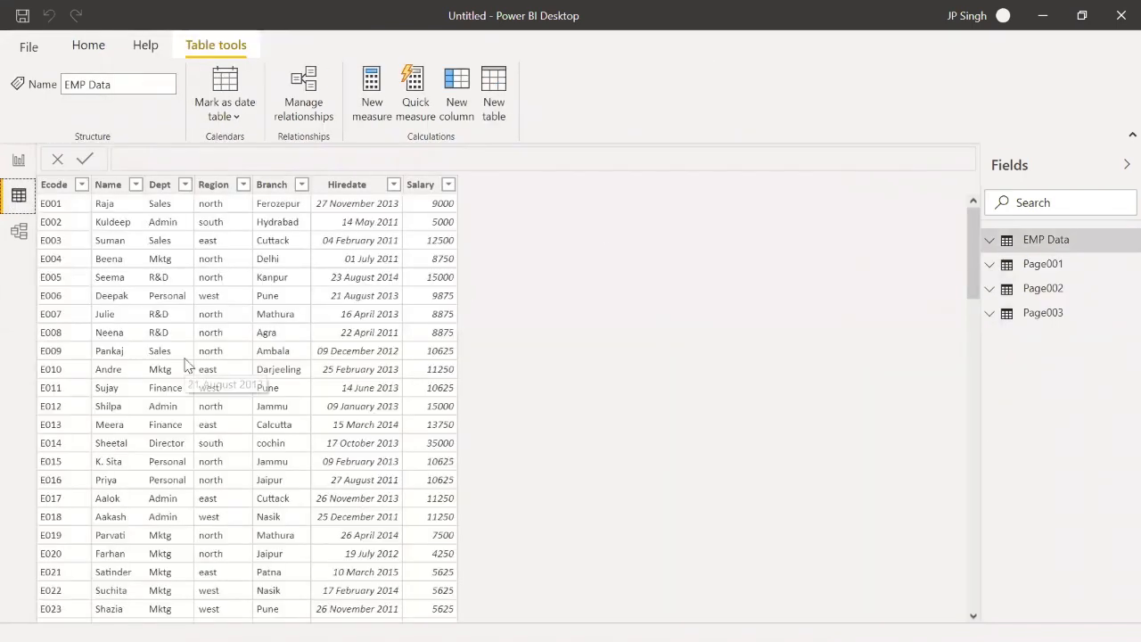
pyautogui.scroll(-19, 186, 363)
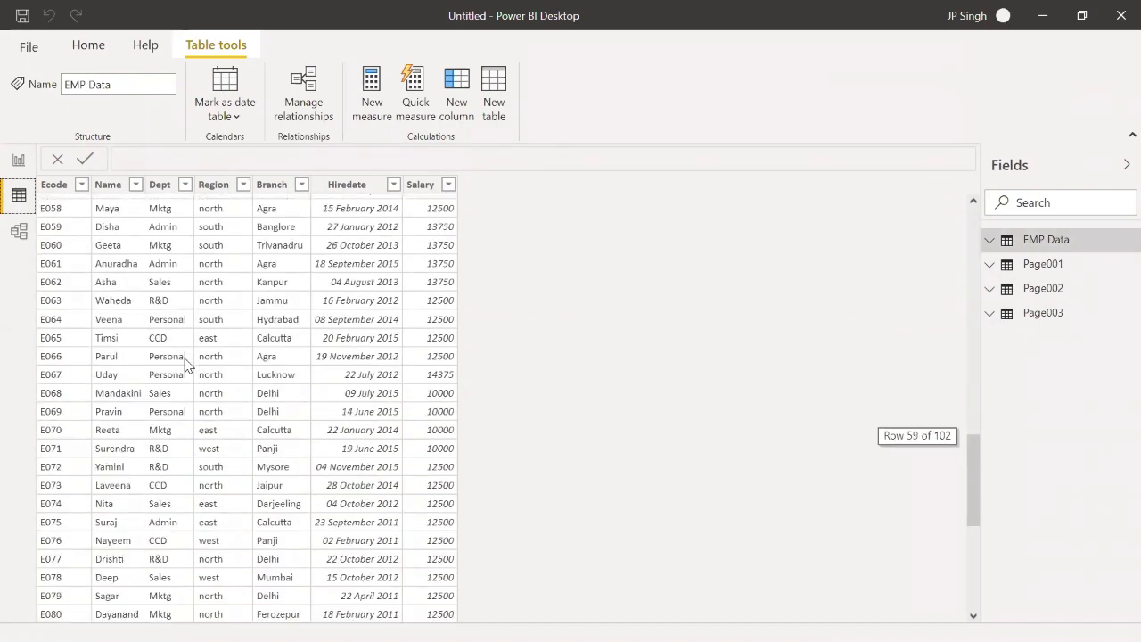
pyautogui.scroll(-7, 187, 364)
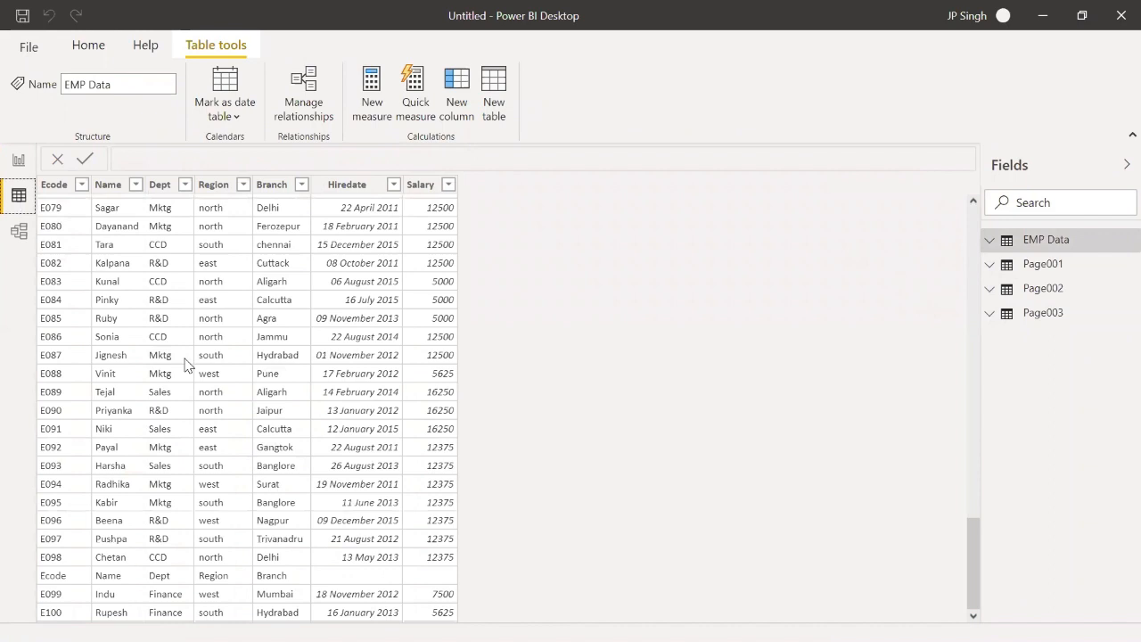
pyautogui.scroll(1, 187, 363)
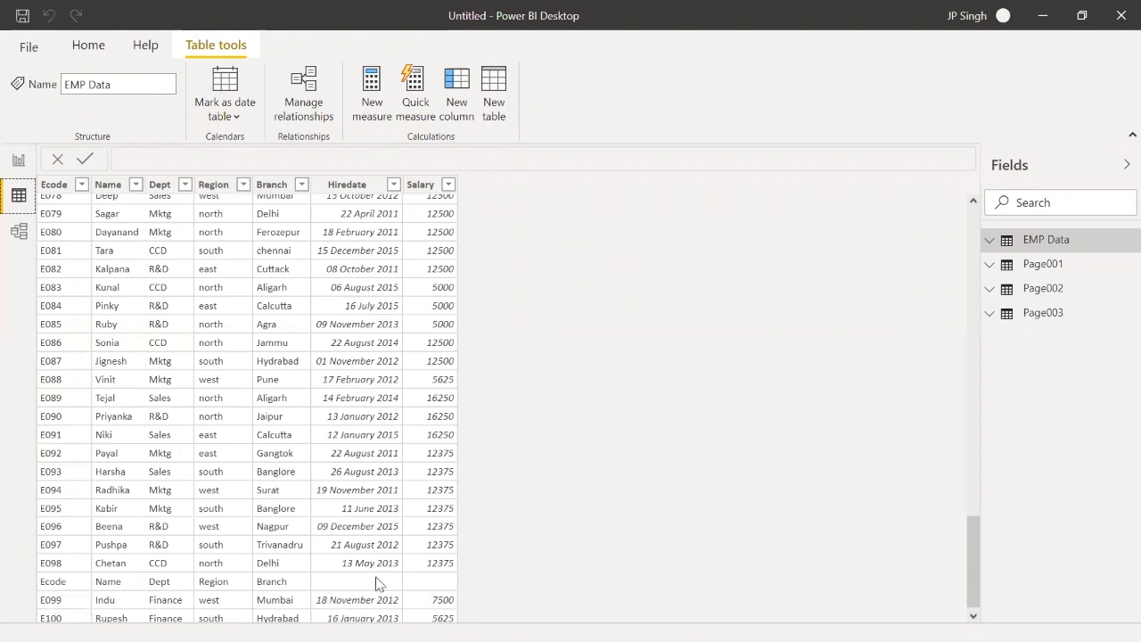
pyautogui.scroll(2, 359, 579)
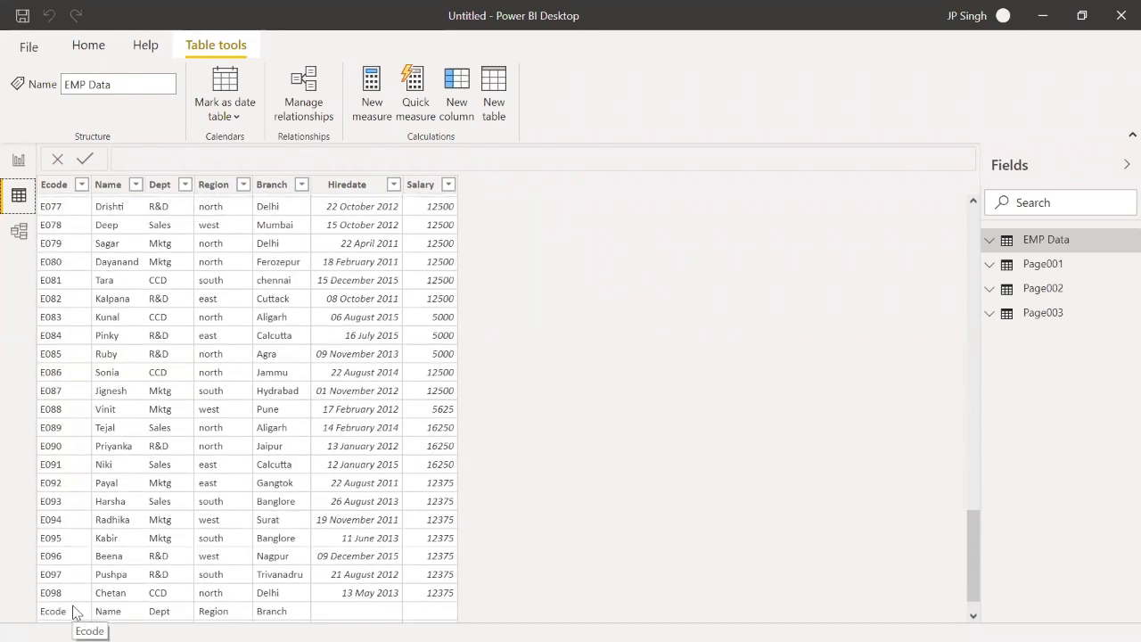
pyautogui.scroll(-1, 201, 579)
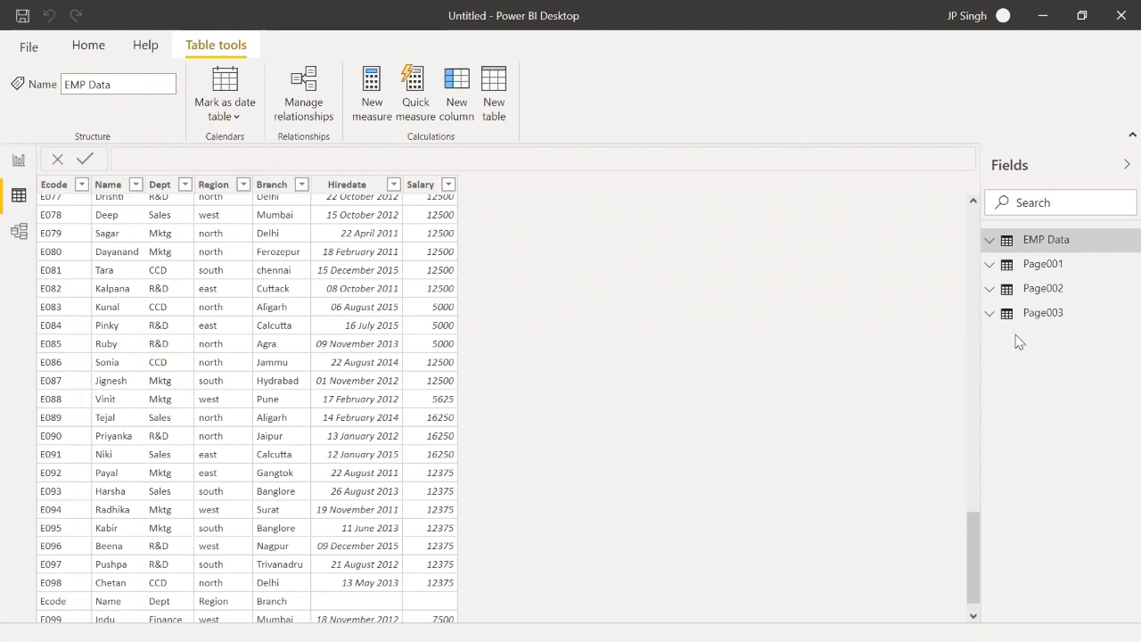
# Compare the column headers and first rows of the Page003 and Page002 tables, collapsing their field lists
pyautogui.click(1034, 314)
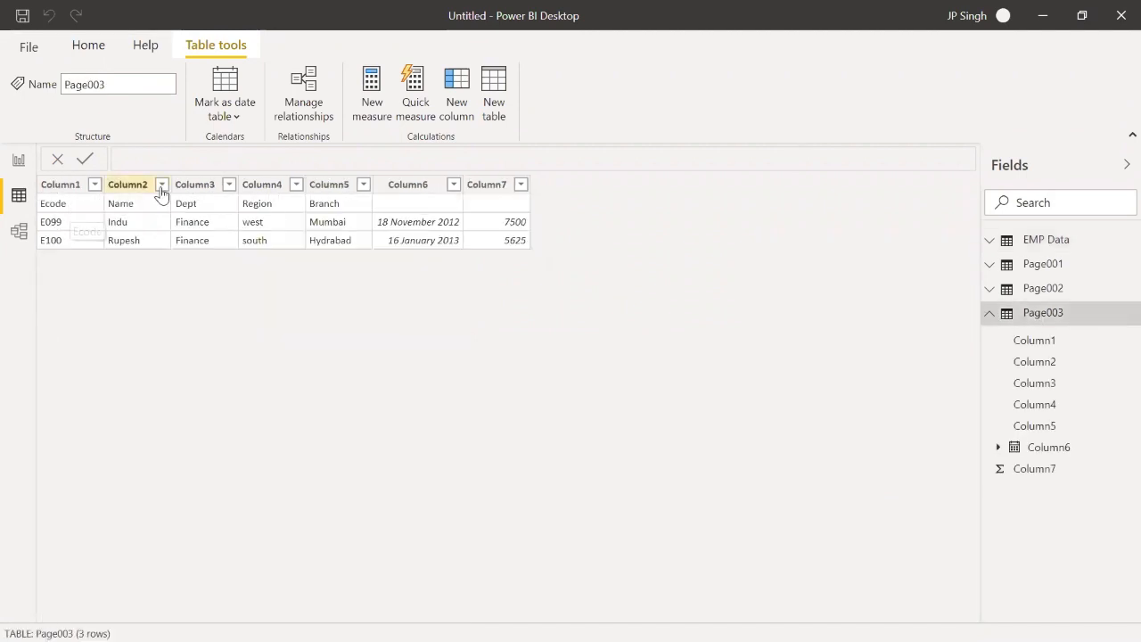
pyautogui.click(1041, 288)
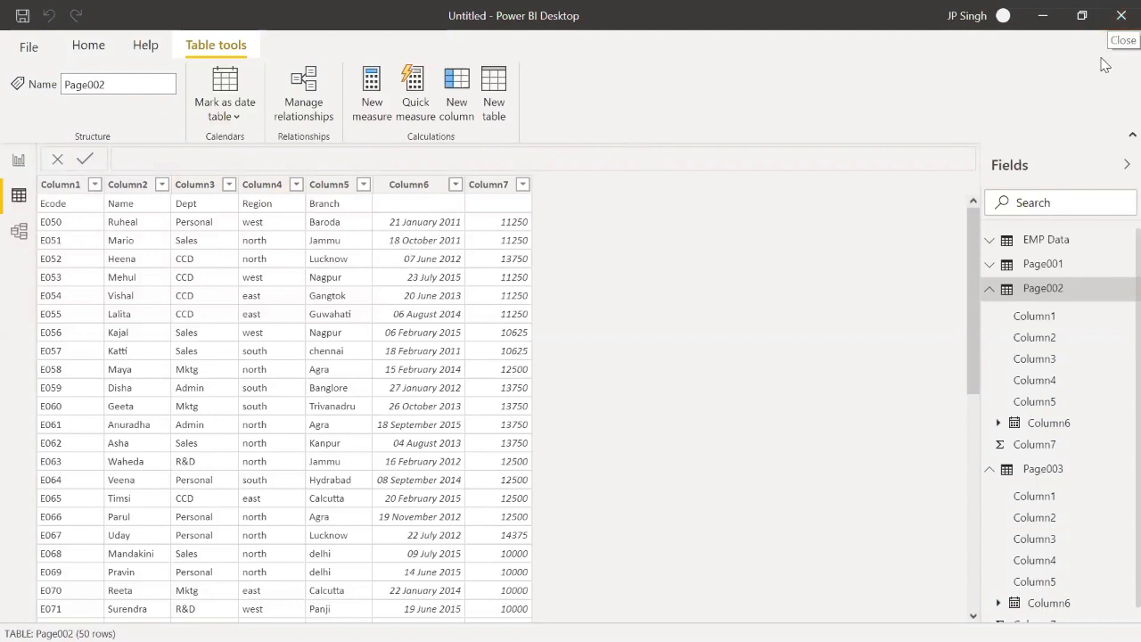
pyautogui.click(990, 290)
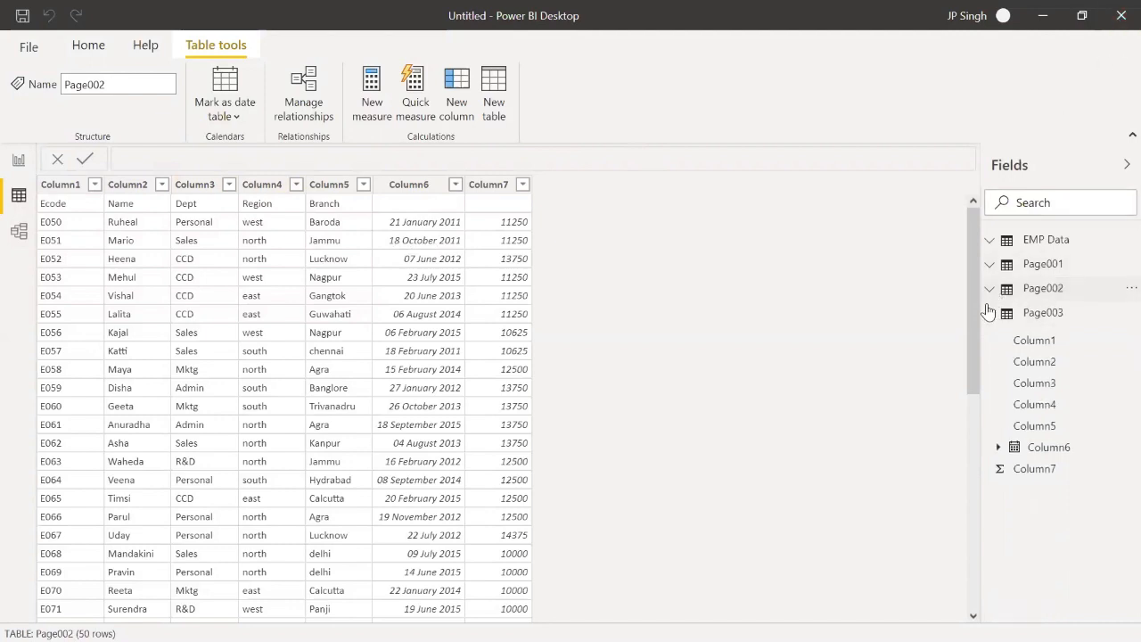
pyautogui.click(990, 314)
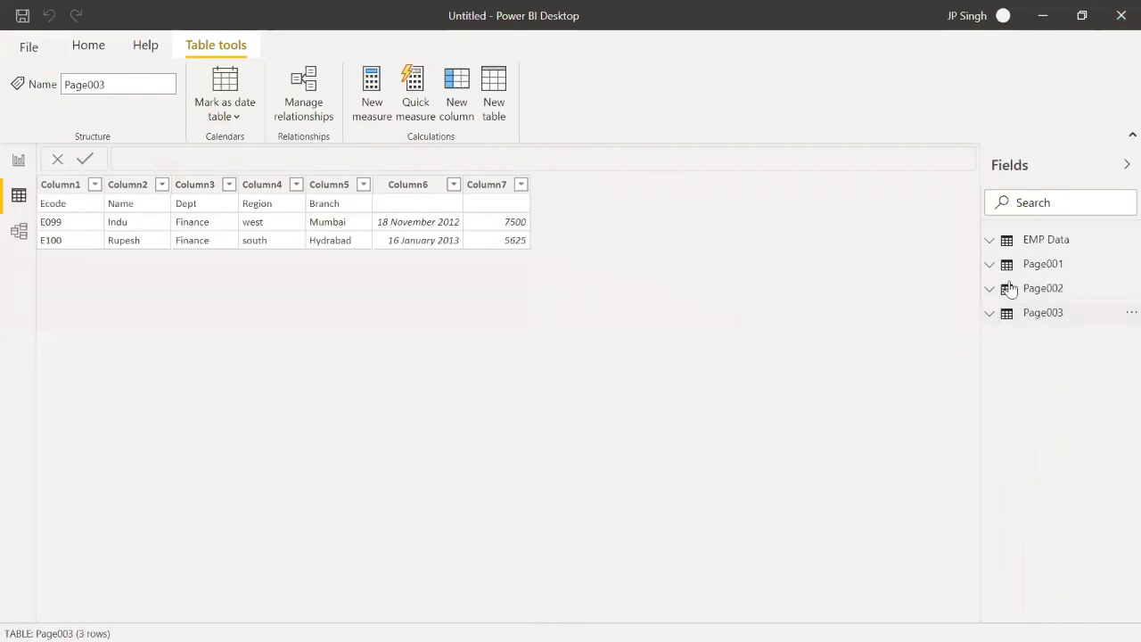
# Open the EMP Data table's query for editing and delete the EMP Data query
pyautogui.rightClick(1048, 243)
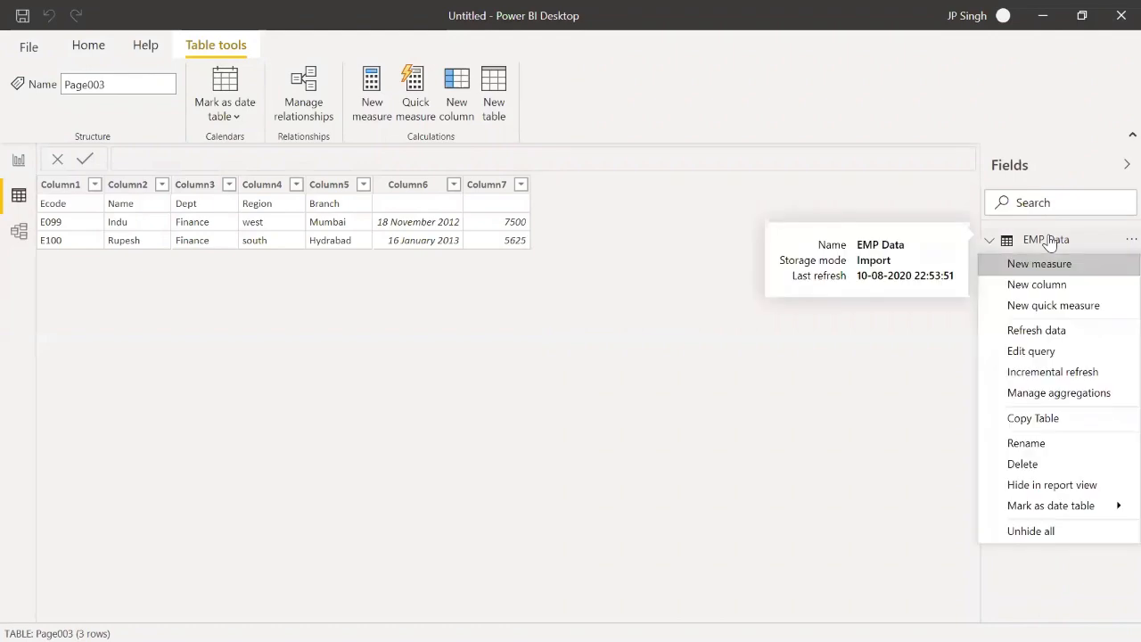
pyautogui.click(1052, 358)
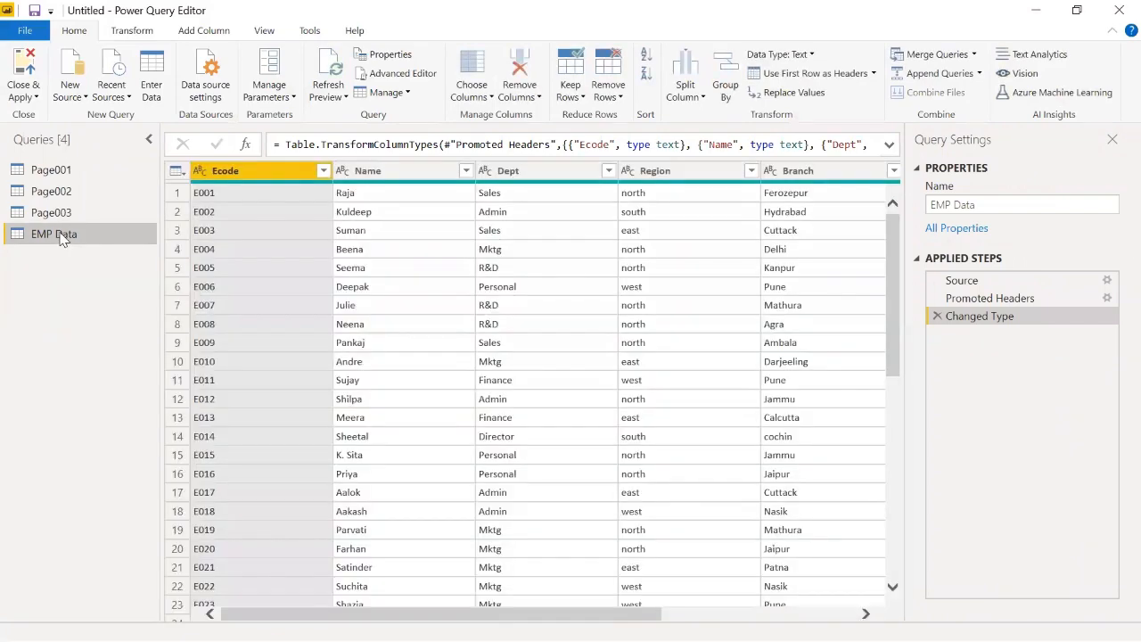
pyautogui.rightClick(62, 239)
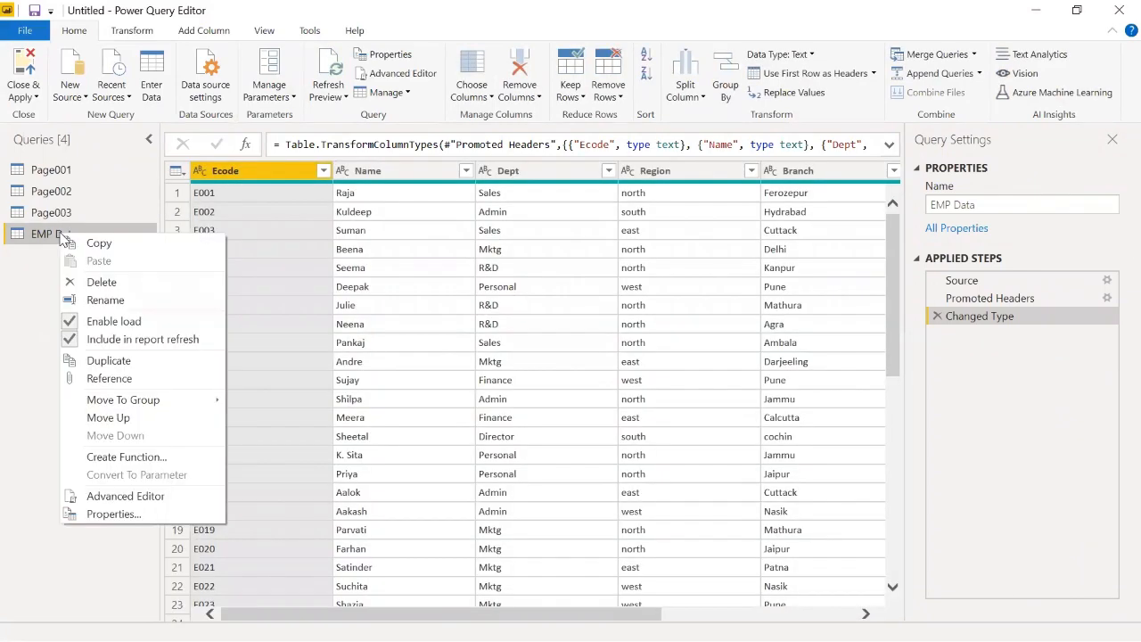
pyautogui.click(103, 282)
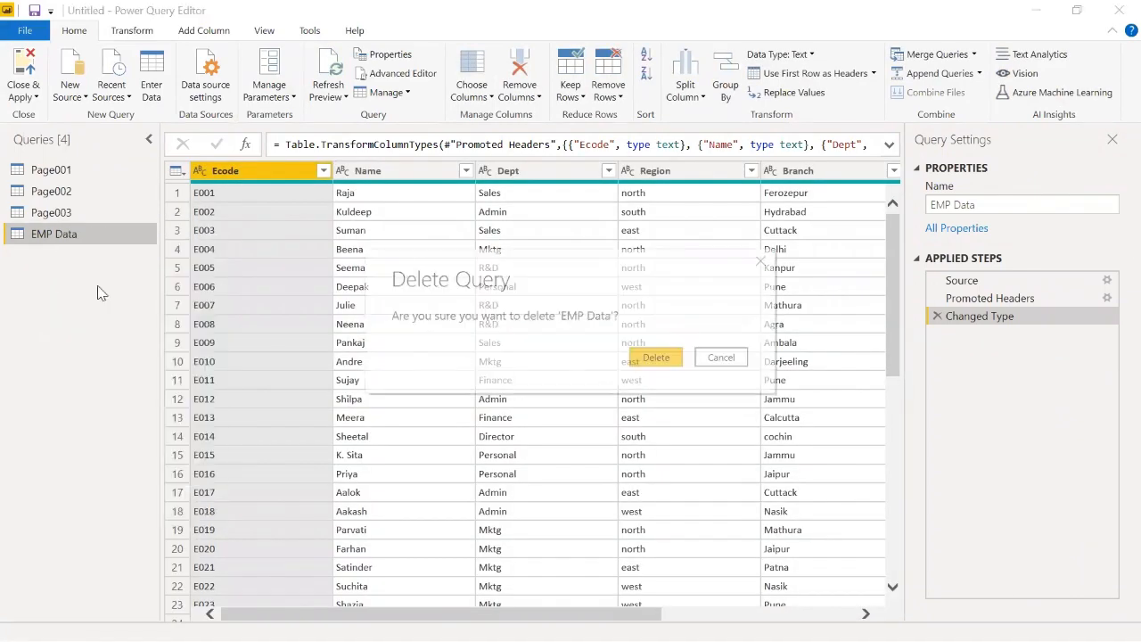
pyautogui.click(671, 362)
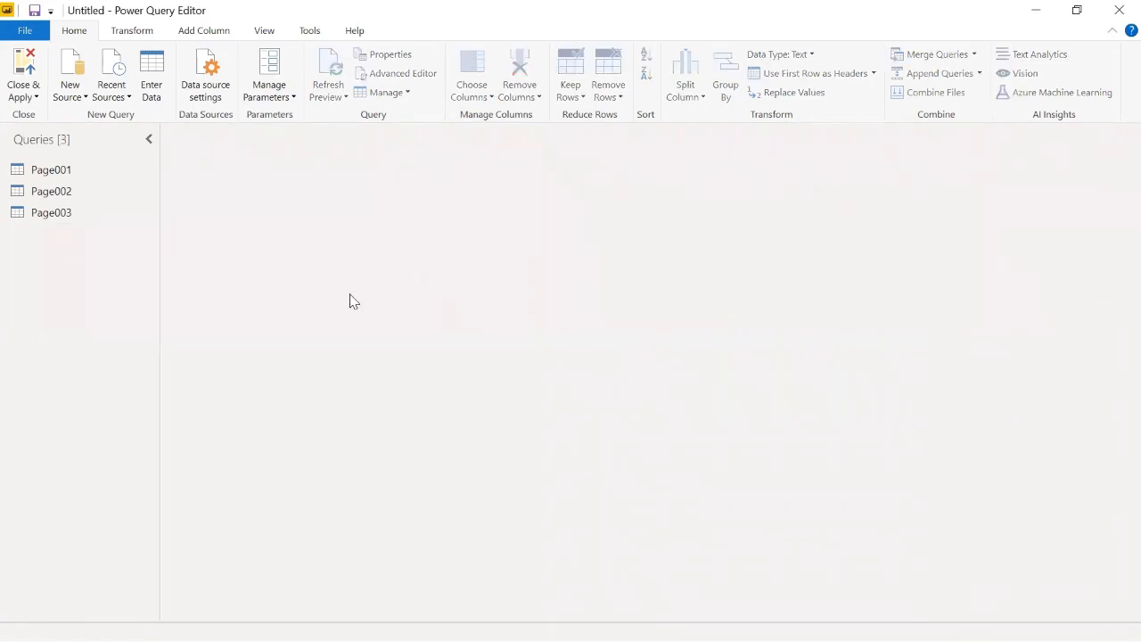
# Examine the Page001 and Page002 queries, checking their columns and rows for header rows within the data
pyautogui.click(48, 170)
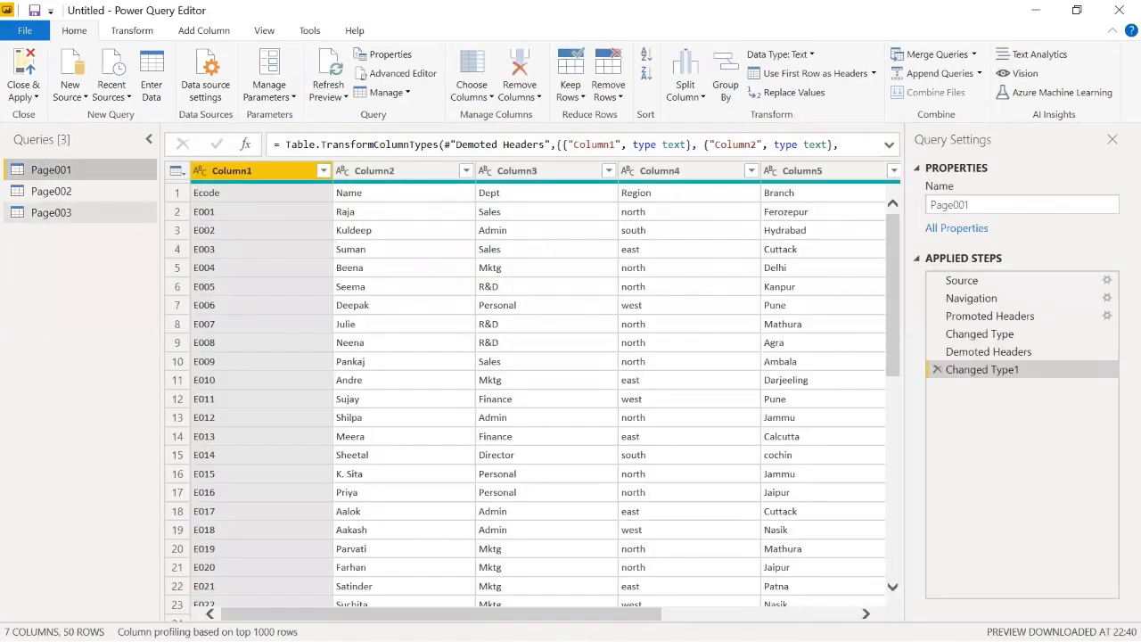
pyautogui.hscroll(3, 535, 383)
pyautogui.moveTo(564, 614); pyautogui.dragTo(441, 614)
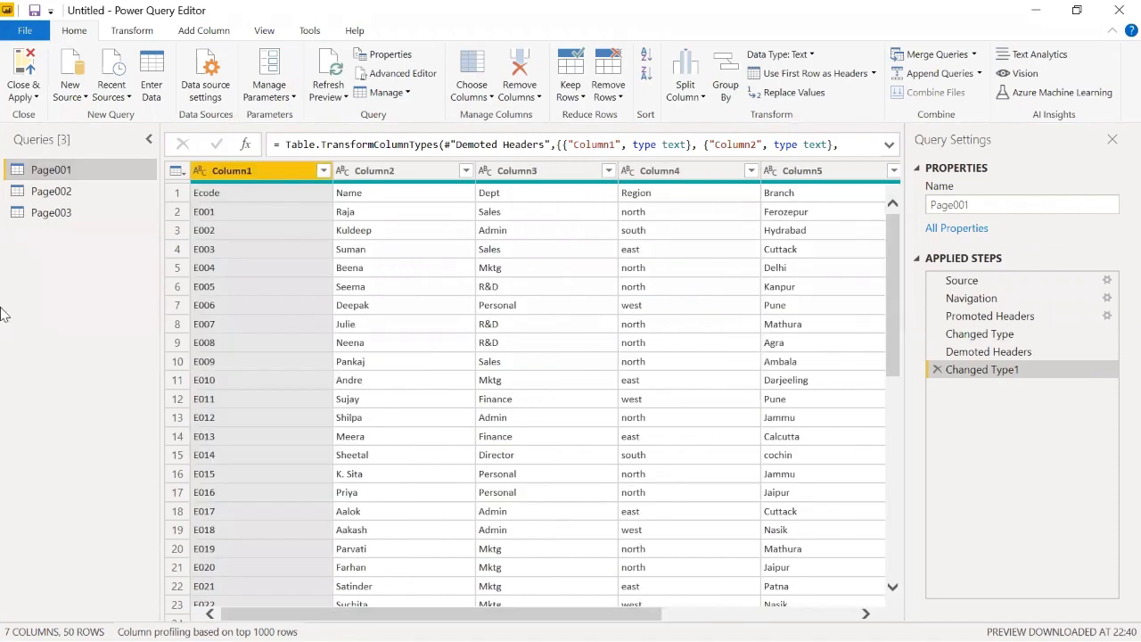
pyautogui.click(52, 190)
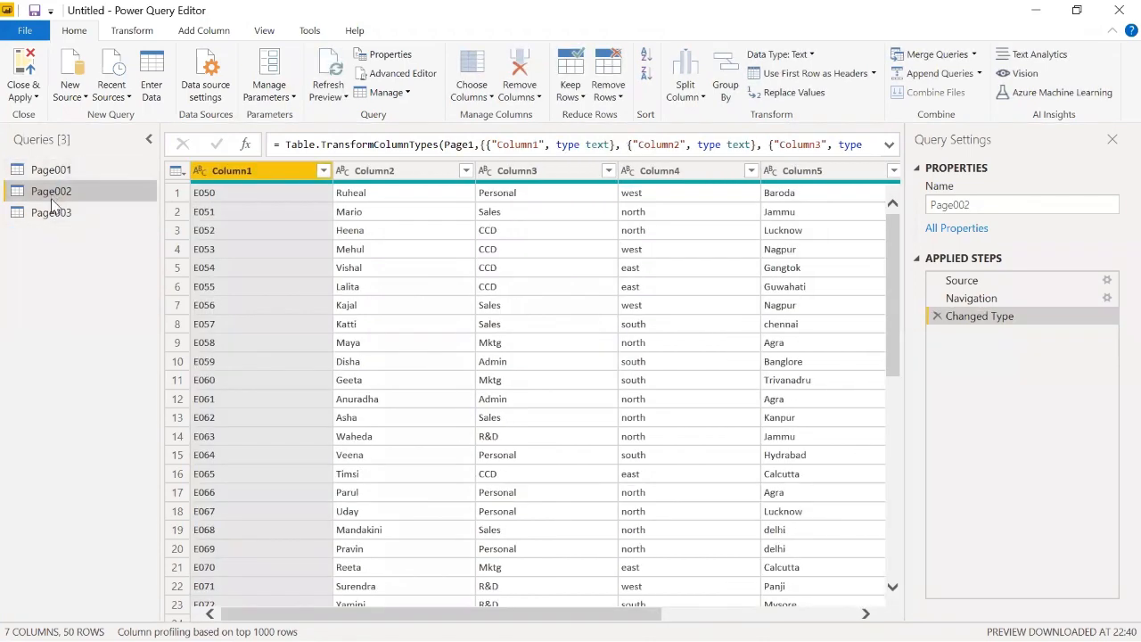
pyautogui.scroll(-9, 279, 345)
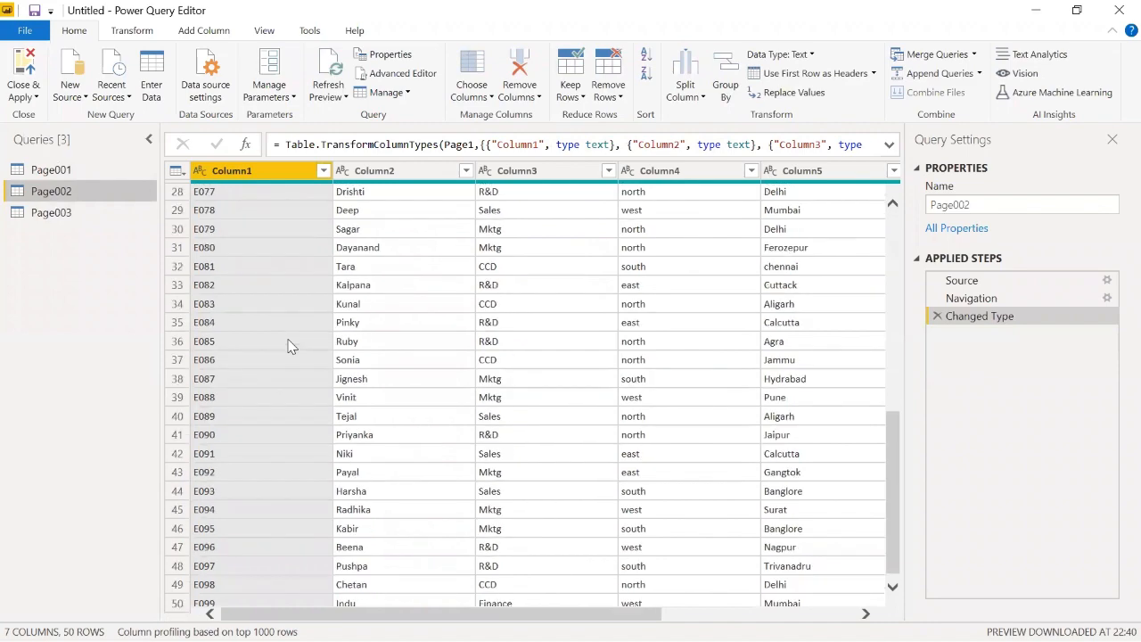
pyautogui.scroll(9, 288, 346)
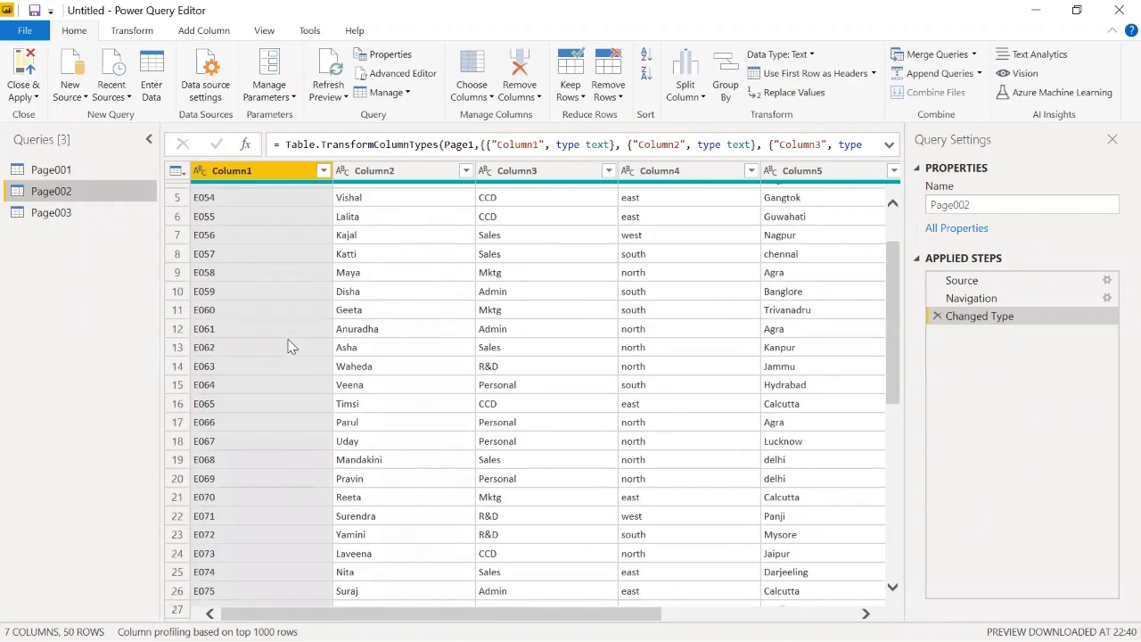
# Examine the rows of the Page002 query and the single row and date column of the Page003 query for stray headers
pyautogui.scroll(-9, 288, 346)
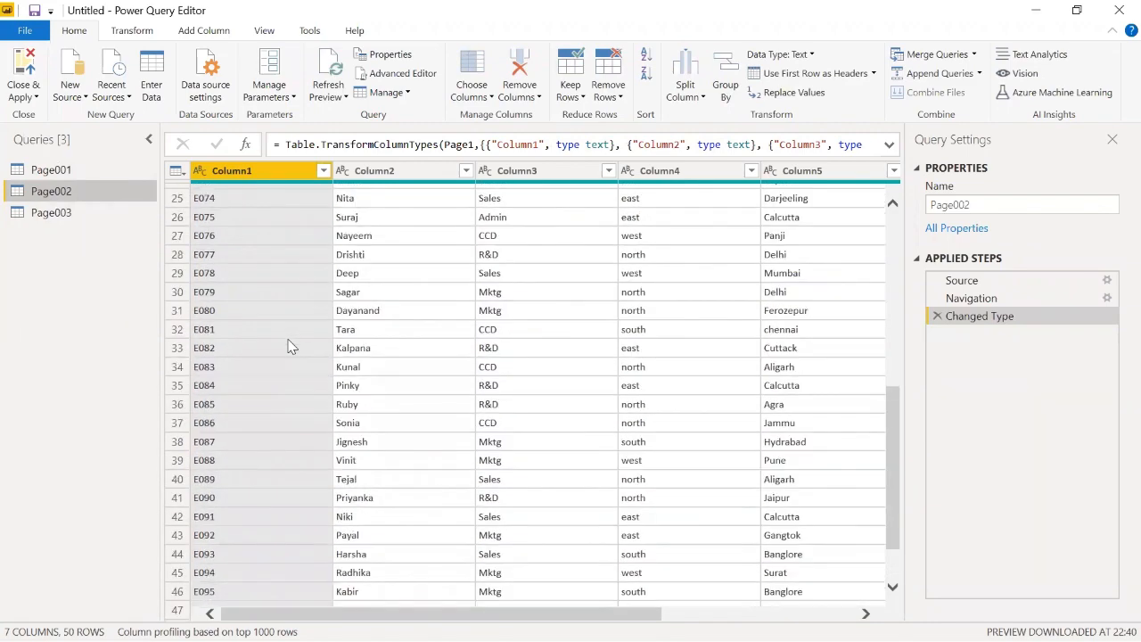
pyautogui.scroll(9, 288, 346)
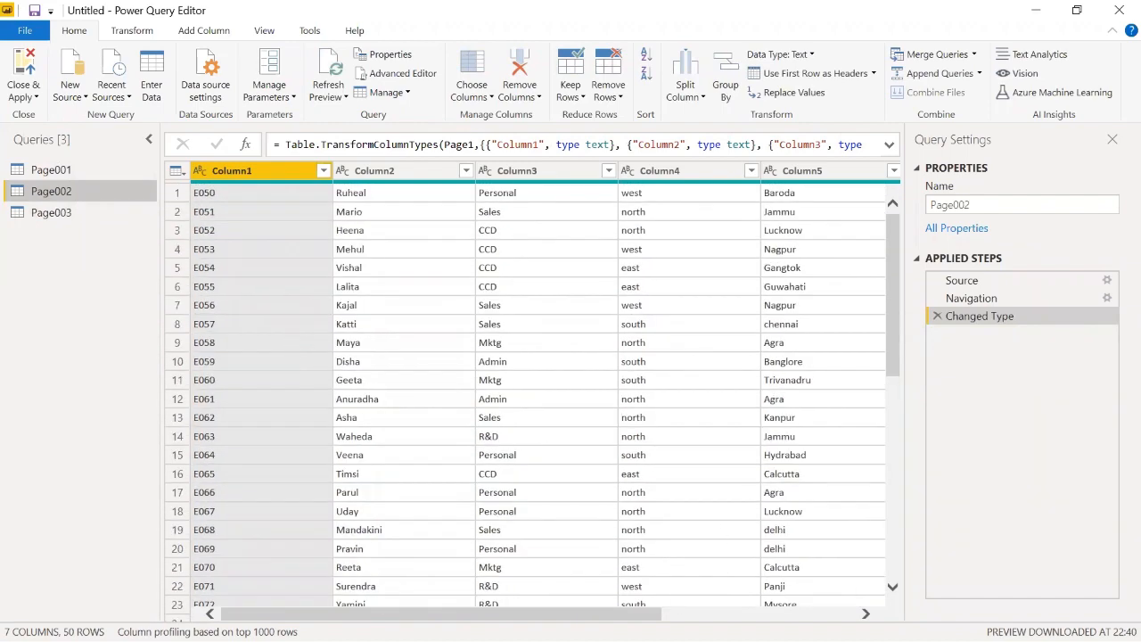
pyautogui.hscroll(5, 862, 594)
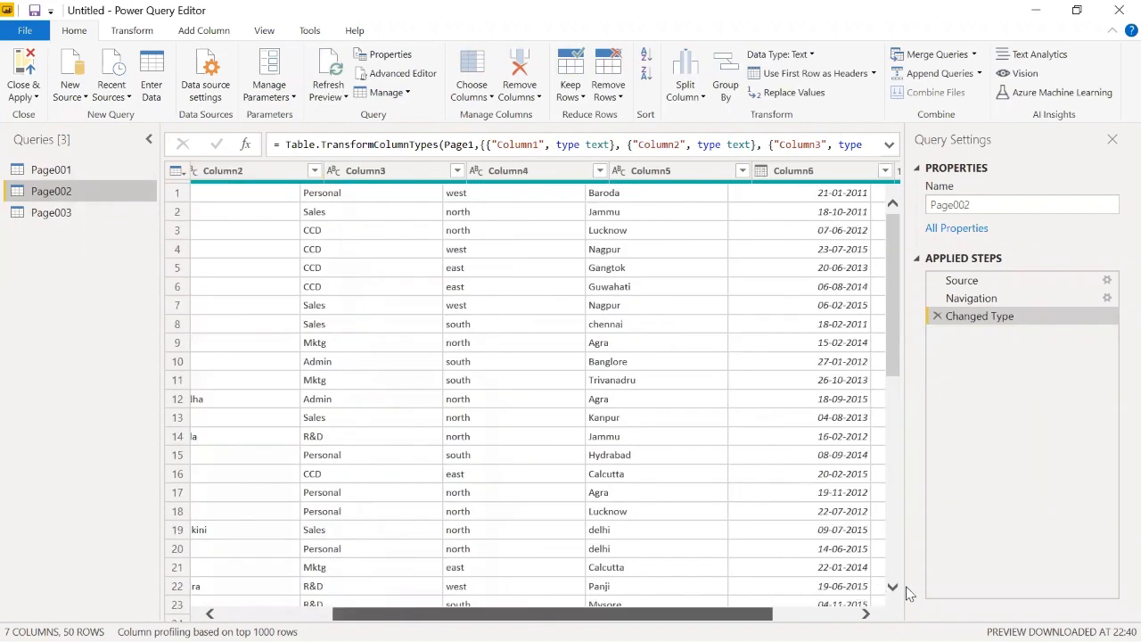
pyautogui.click(53, 213)
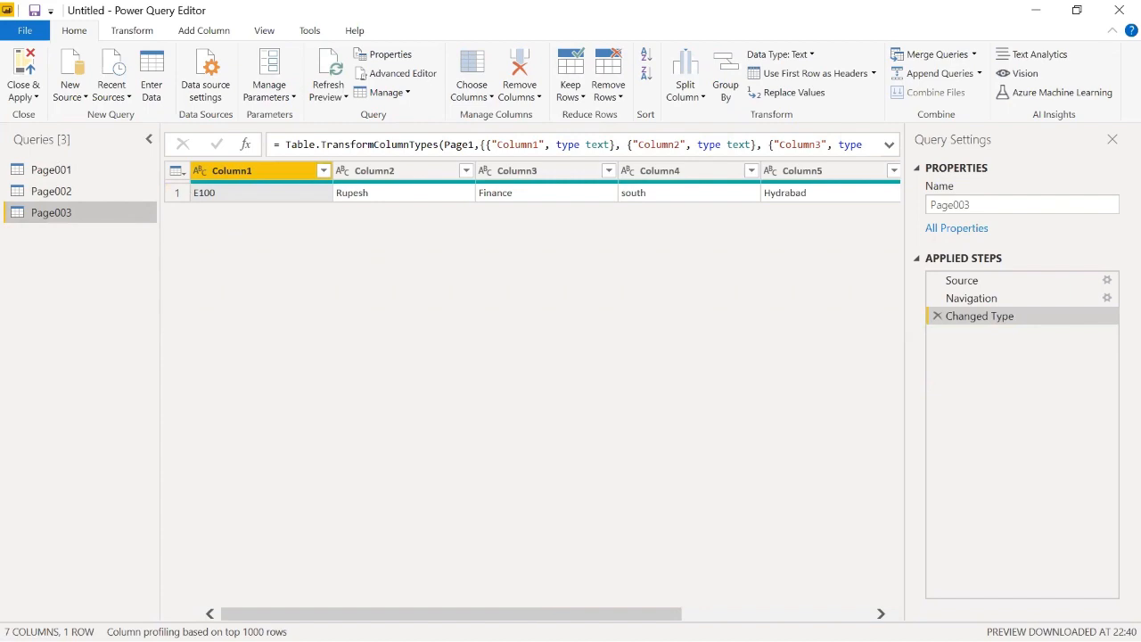
pyautogui.moveTo(517, 614); pyautogui.dragTo(740, 598)
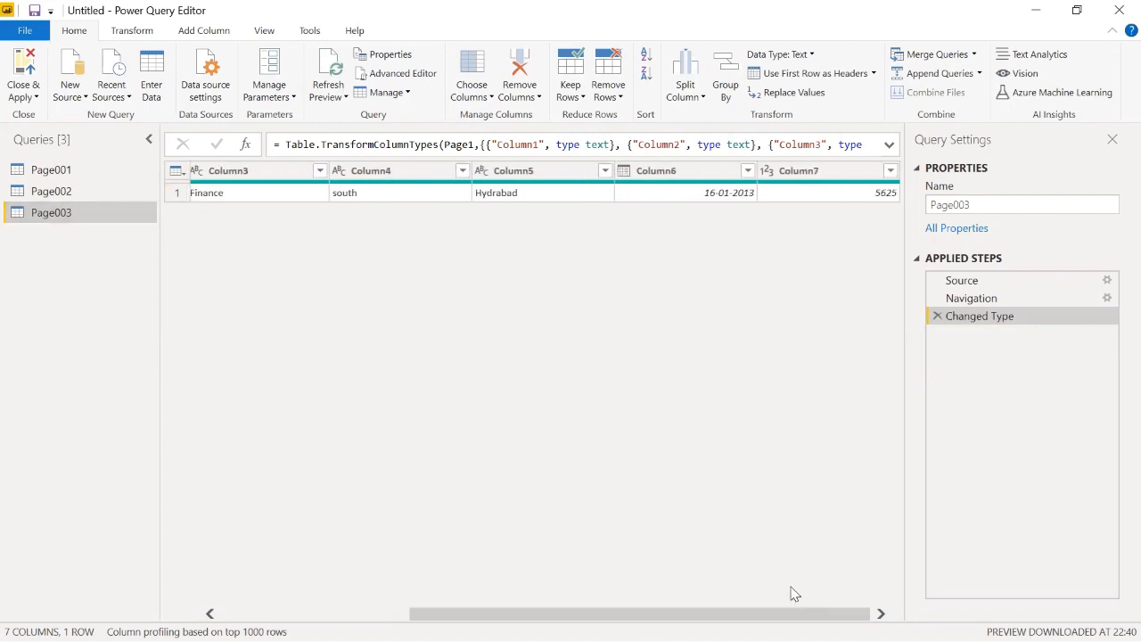
pyautogui.click(748, 170)
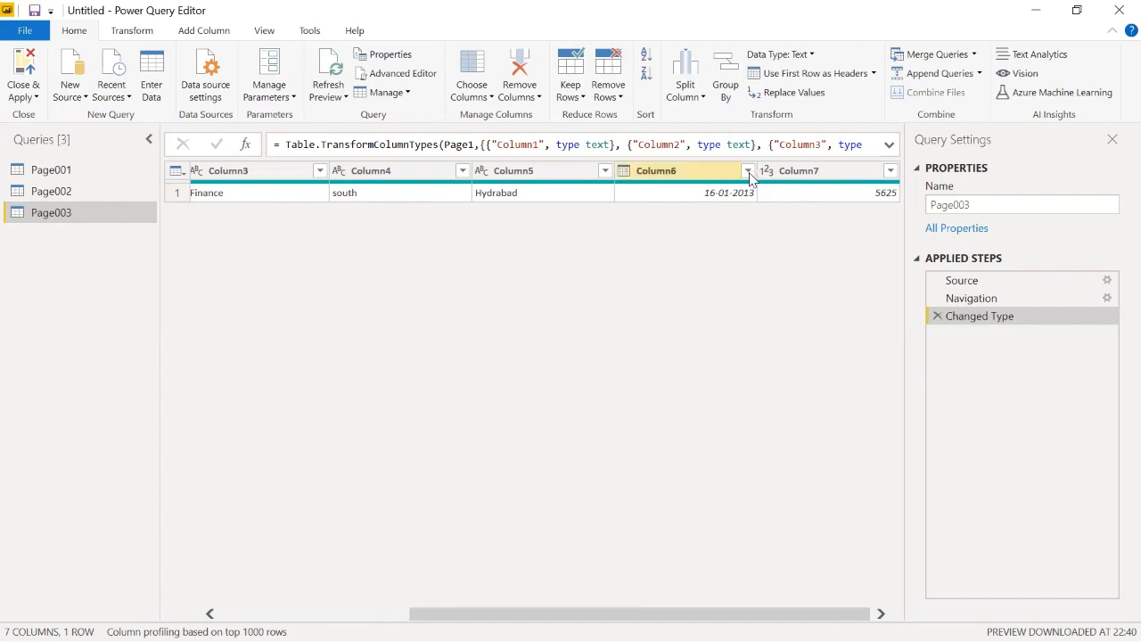
pyautogui.click(748, 172)
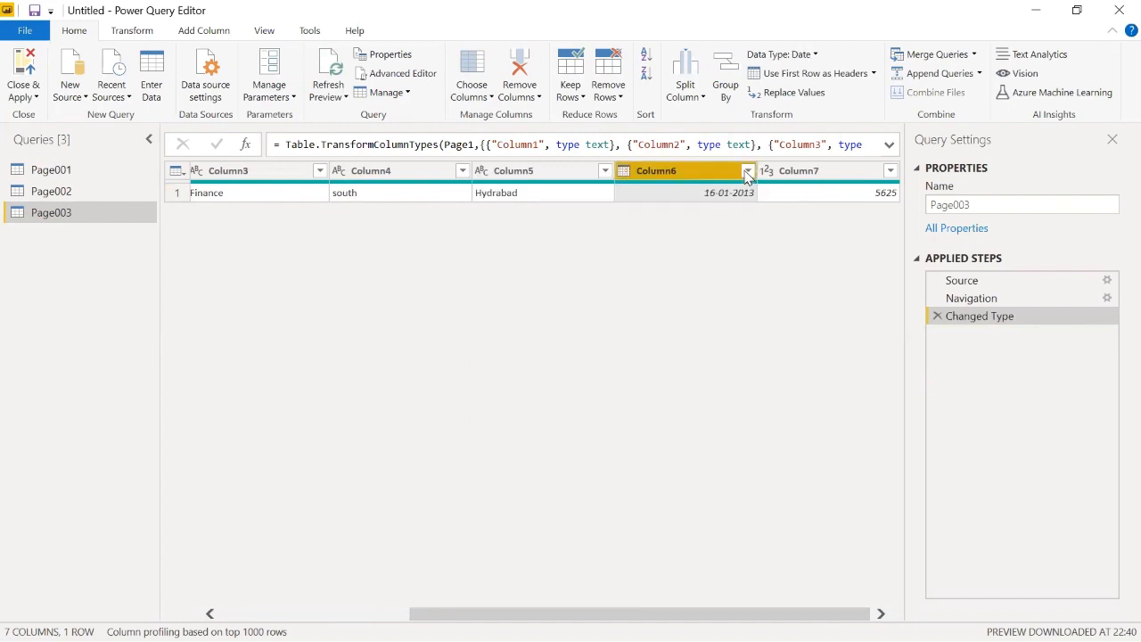
pyautogui.click(69, 191)
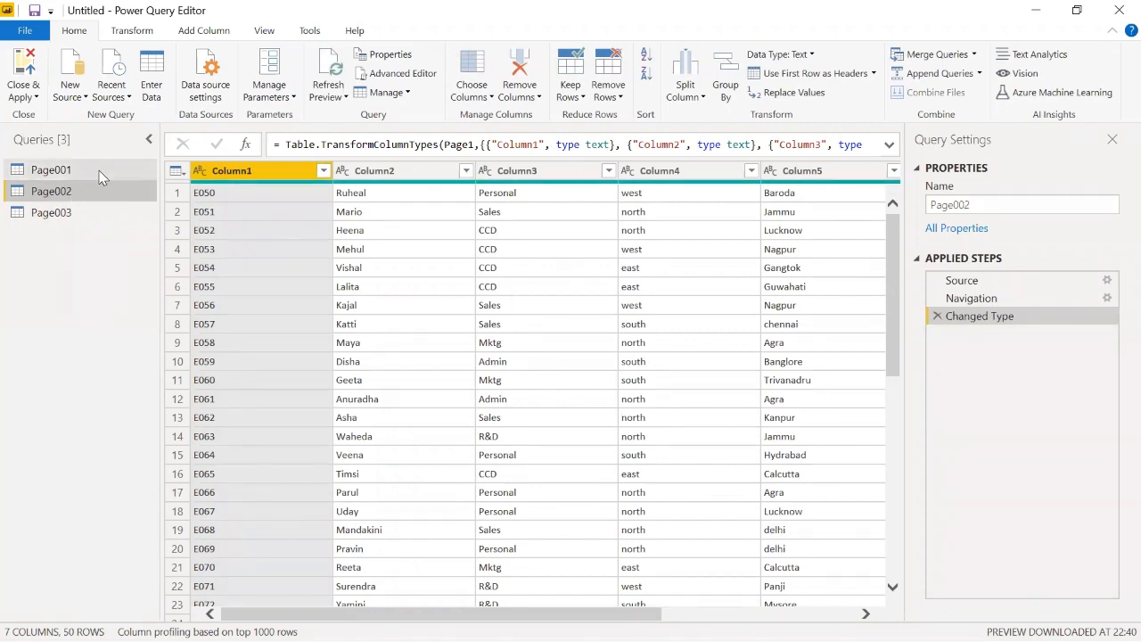
# Append the Page001, Page002 and Page003 queries into a new query, using the three-or-more-tables option
pyautogui.click(96, 172)
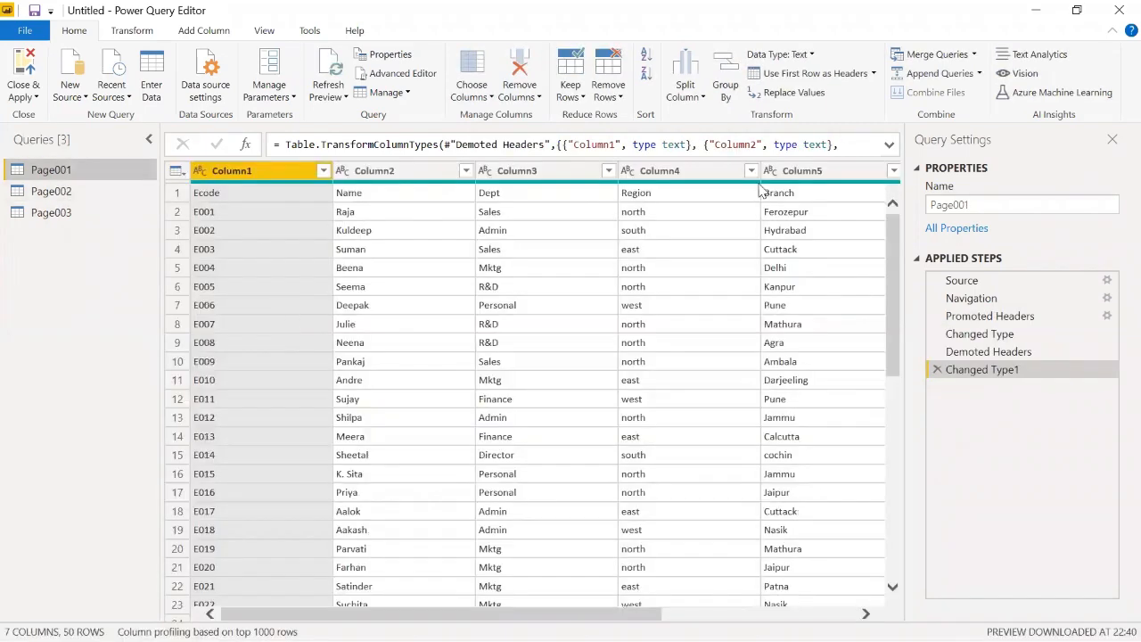
pyautogui.click(979, 73)
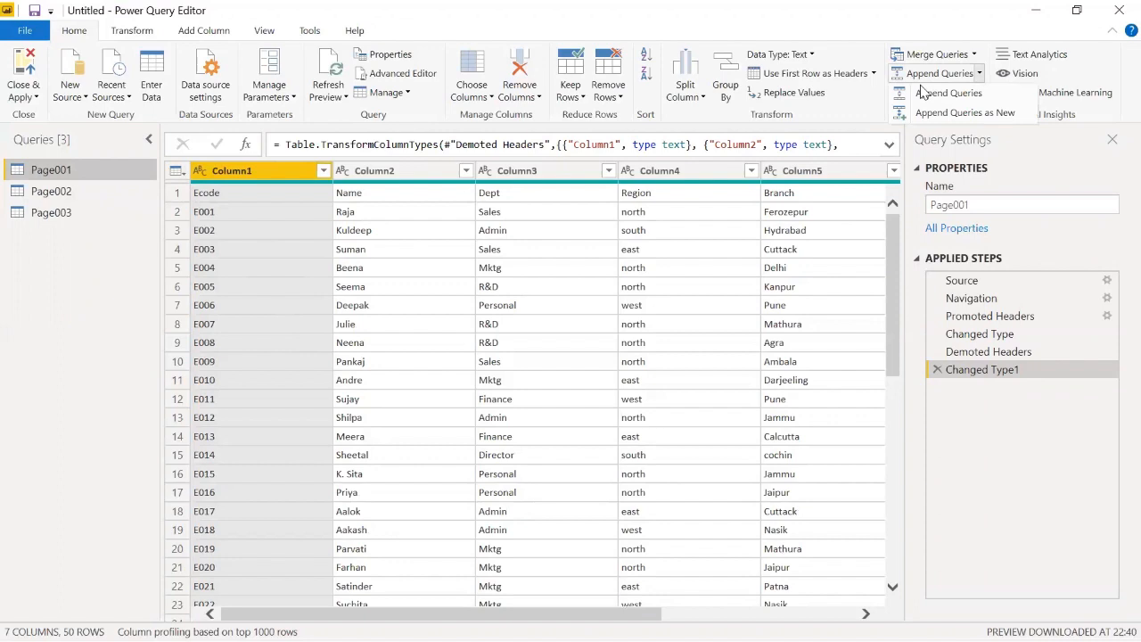
pyautogui.click(975, 113)
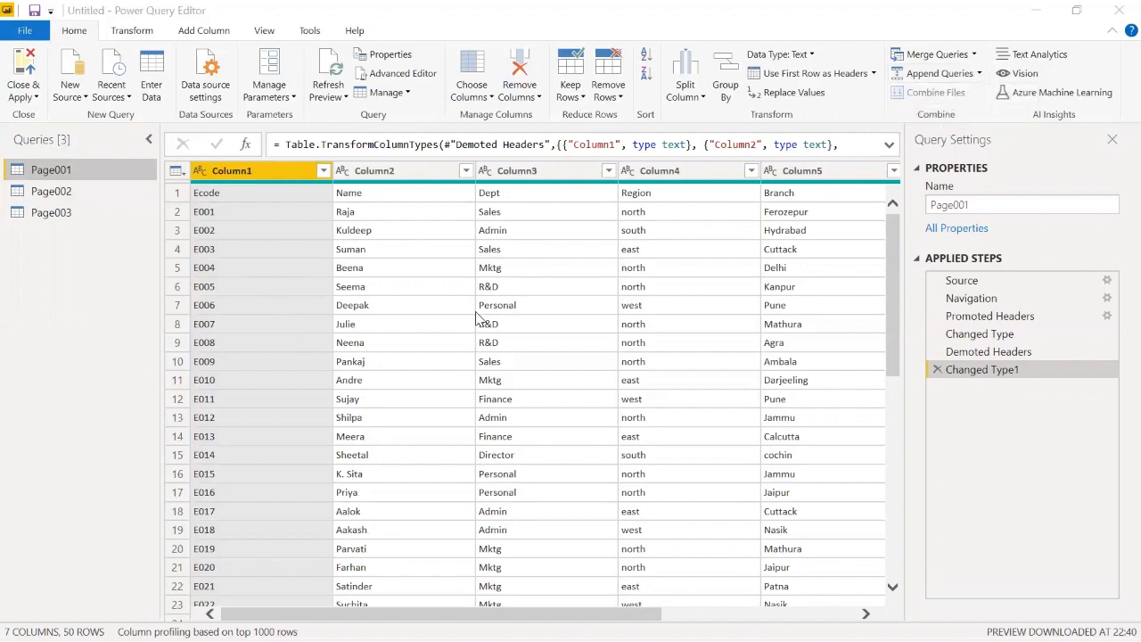
pyautogui.click(416, 278)
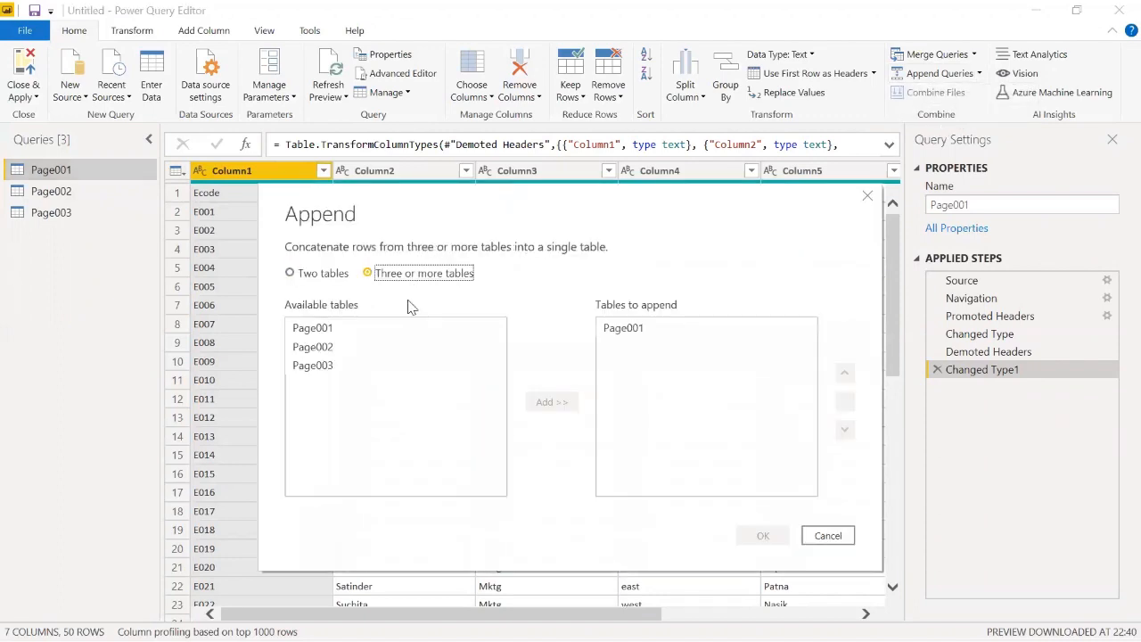
pyautogui.click(362, 347)
pyautogui.click(546, 399)
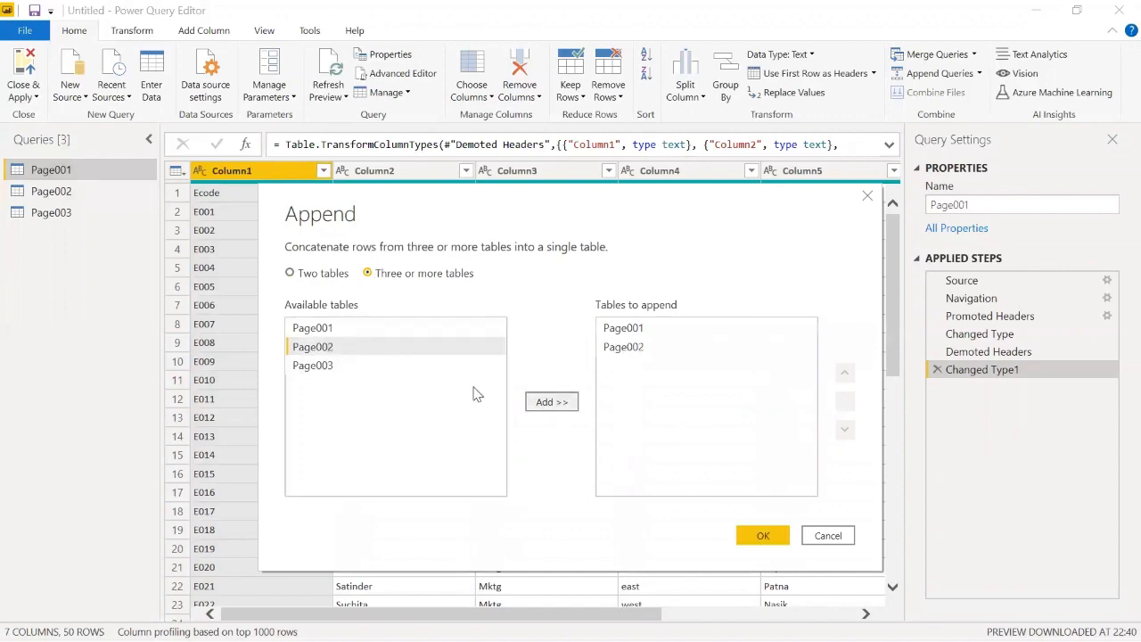
pyautogui.click(324, 365)
pyautogui.click(548, 402)
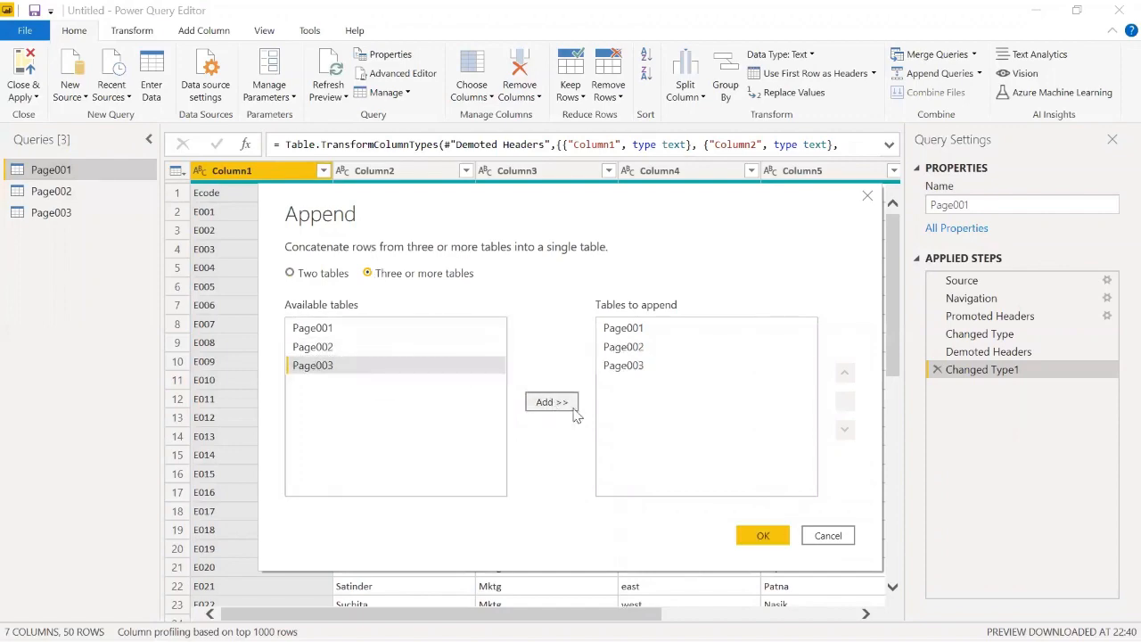
pyautogui.click(763, 535)
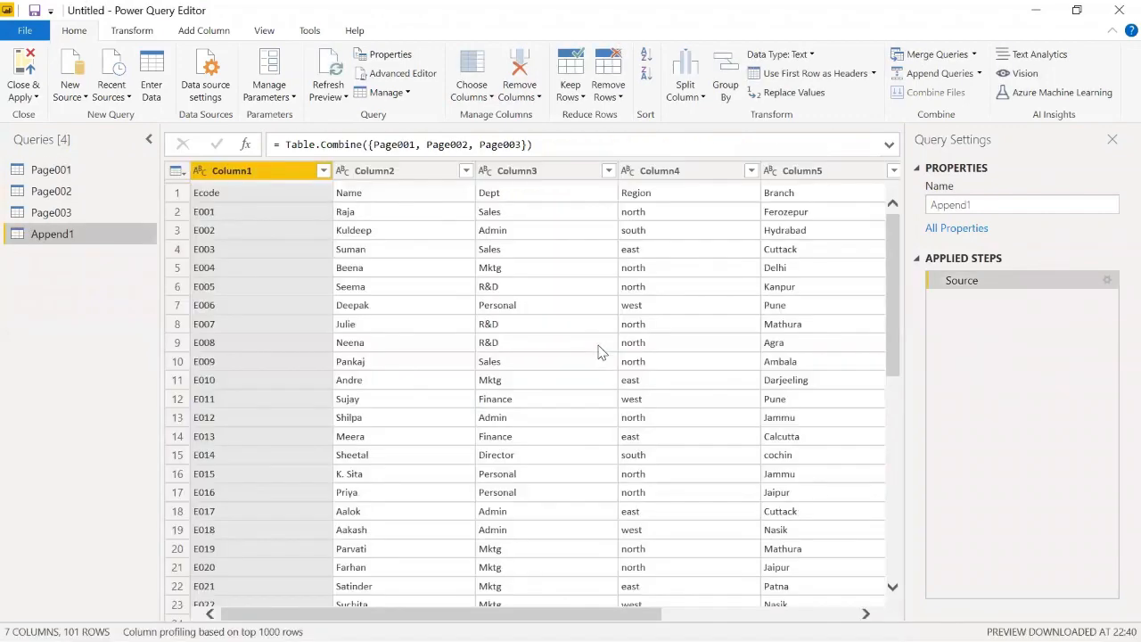
pyautogui.click(236, 196)
pyautogui.click(132, 30)
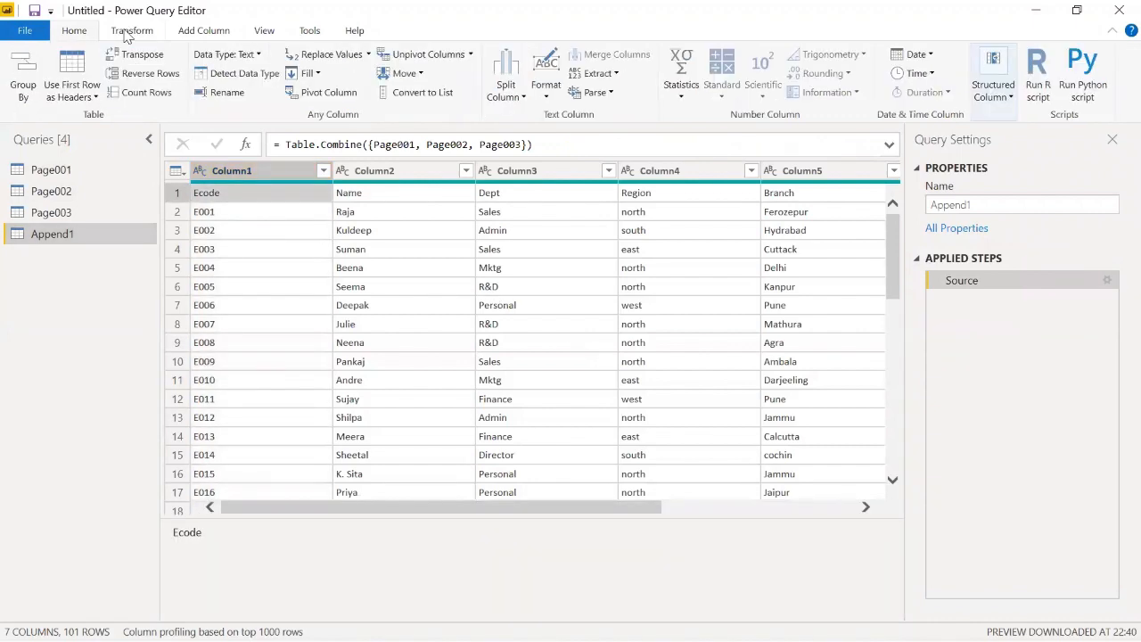
pyautogui.click(96, 94)
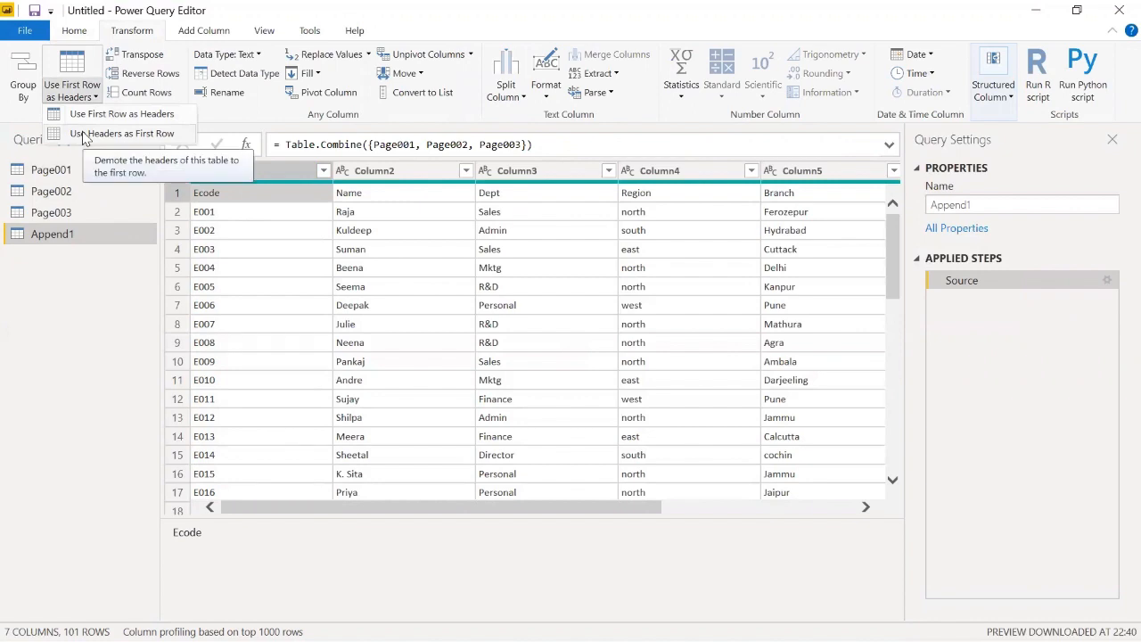
pyautogui.click(84, 133)
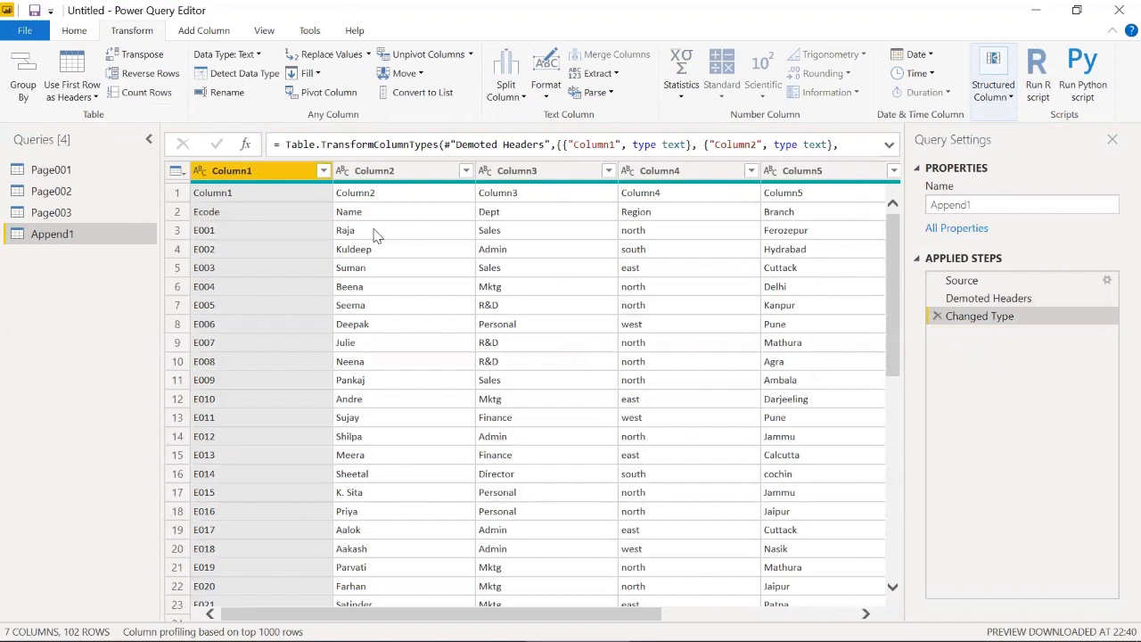
pyautogui.click(937, 316)
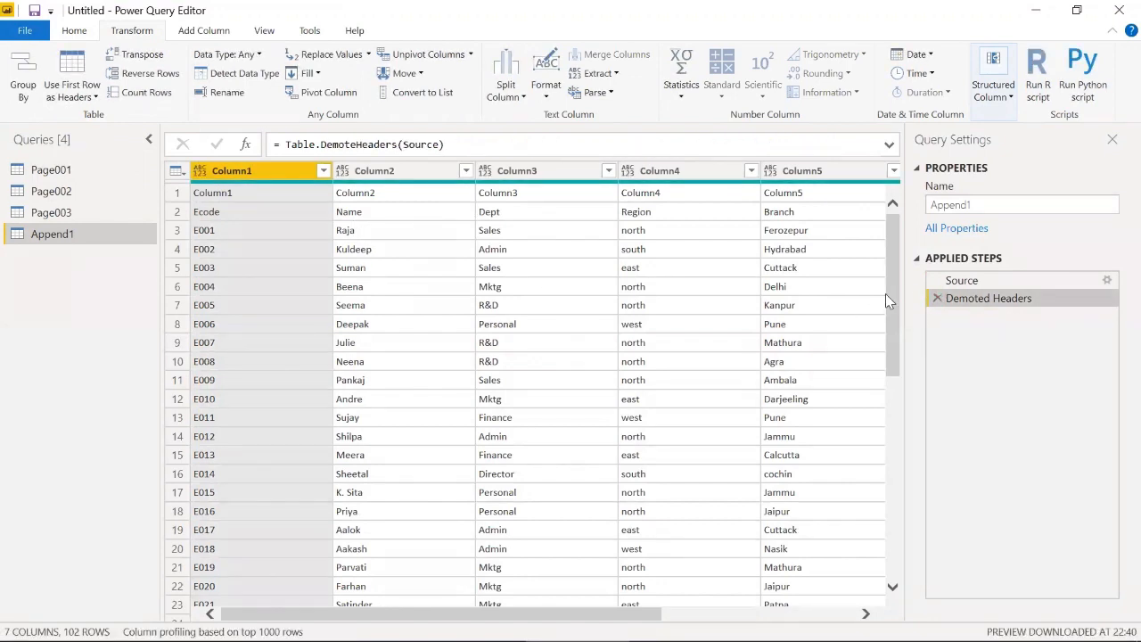
pyautogui.click(937, 299)
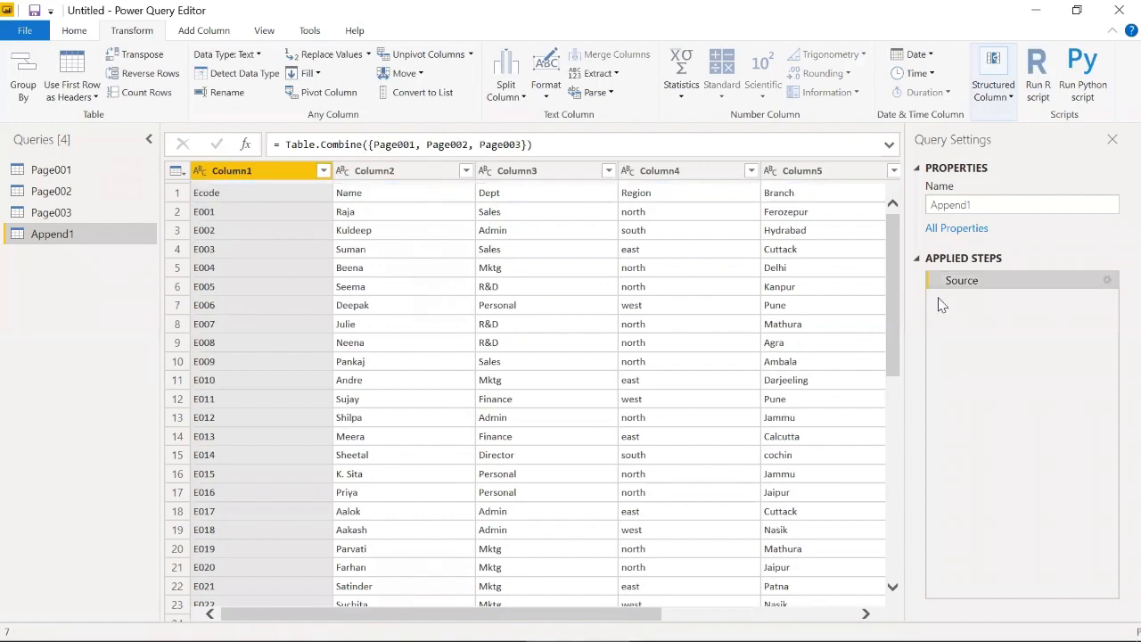
# Promote the first row of the appended query to column headers
pyautogui.click(80, 95)
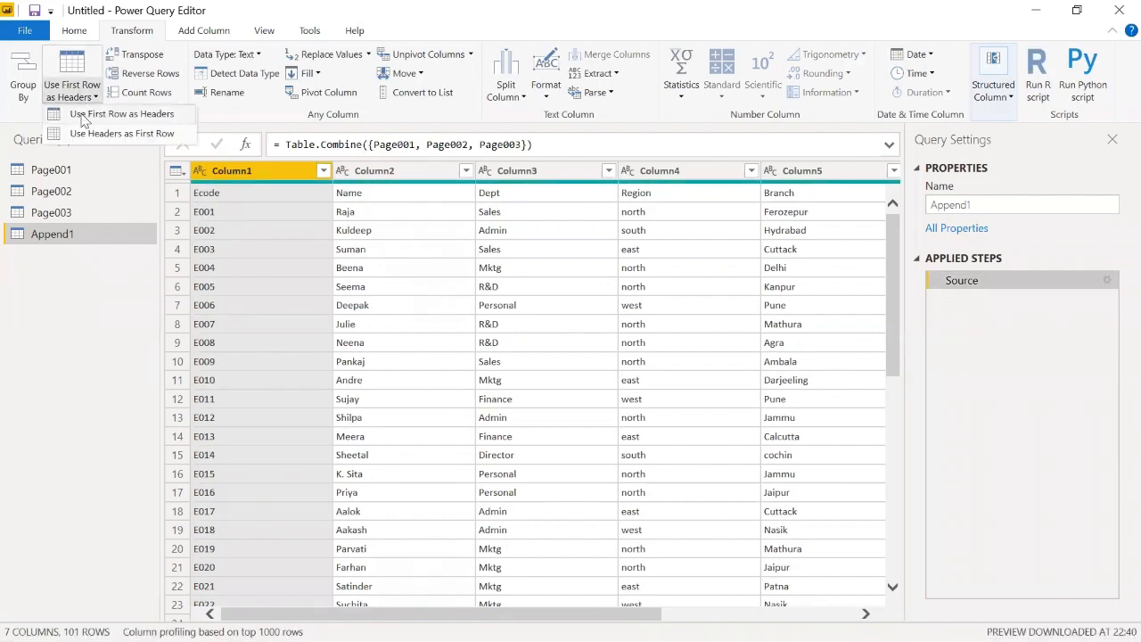
pyautogui.click(83, 116)
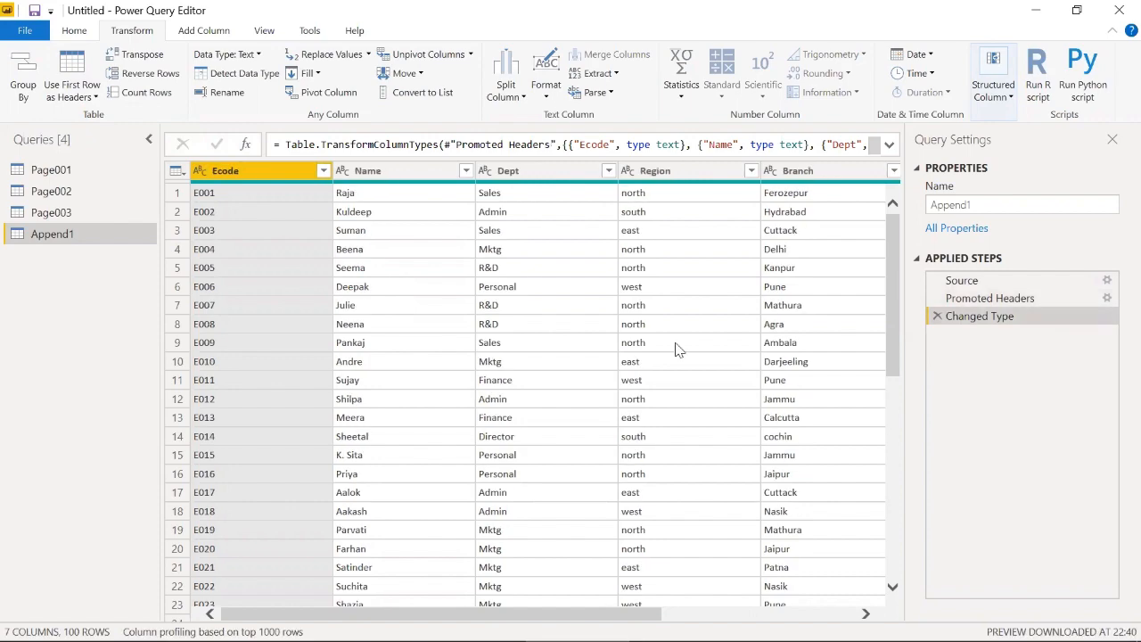
# Review the Hiredate column's filter values and the appended query's rows for errors or leftover header rows
pyautogui.moveTo(606, 614); pyautogui.dragTo(824, 614)
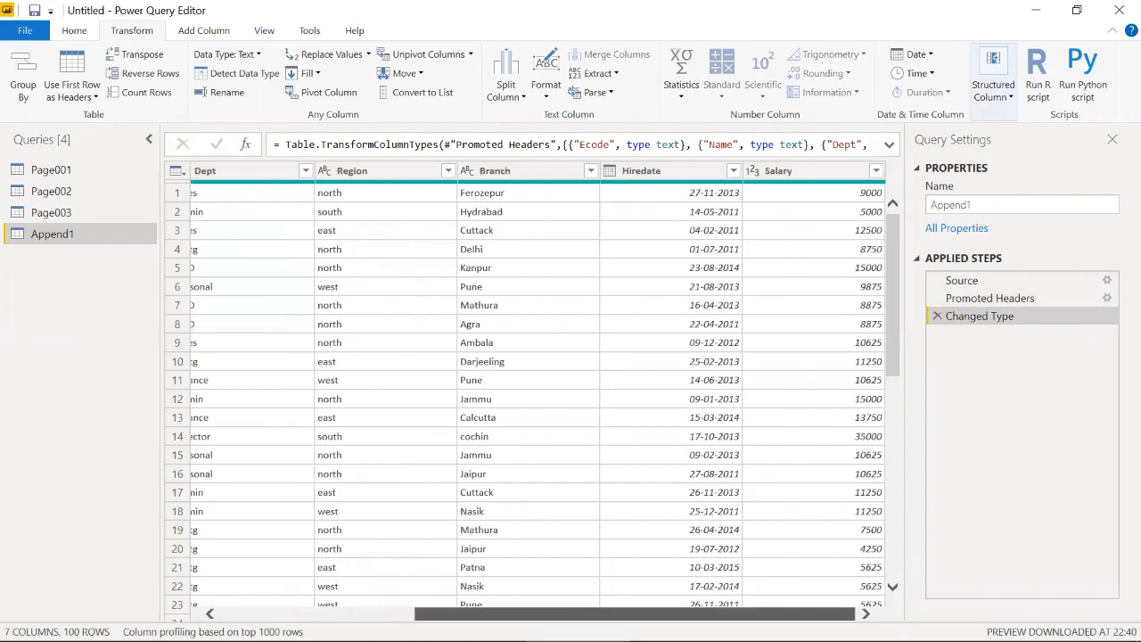
pyautogui.click(732, 171)
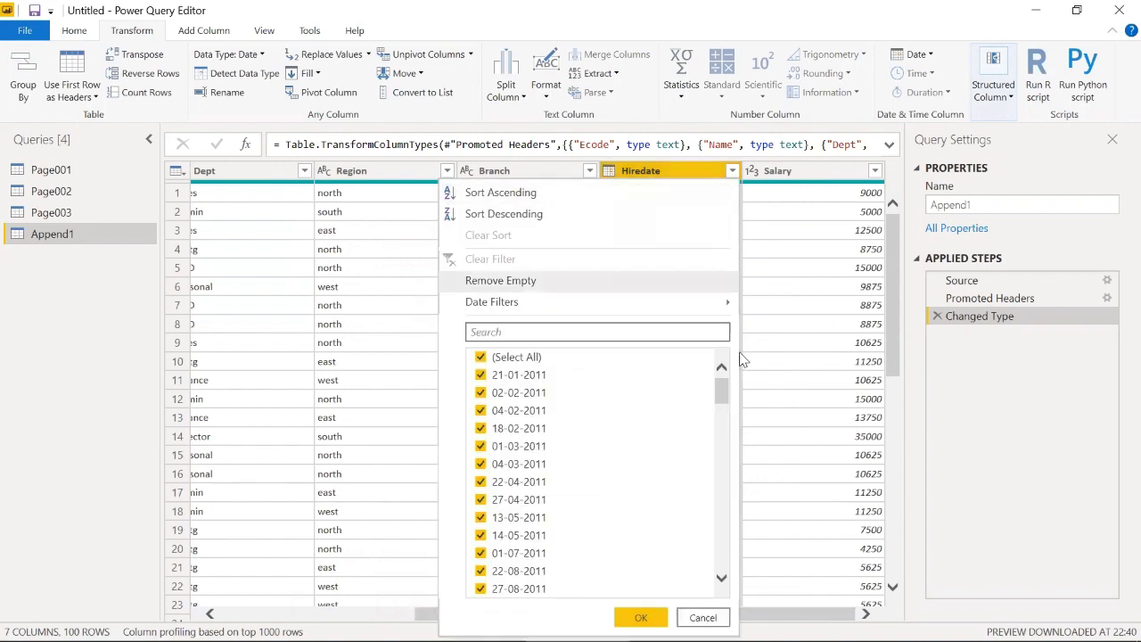
pyautogui.scroll(-15, 713, 432)
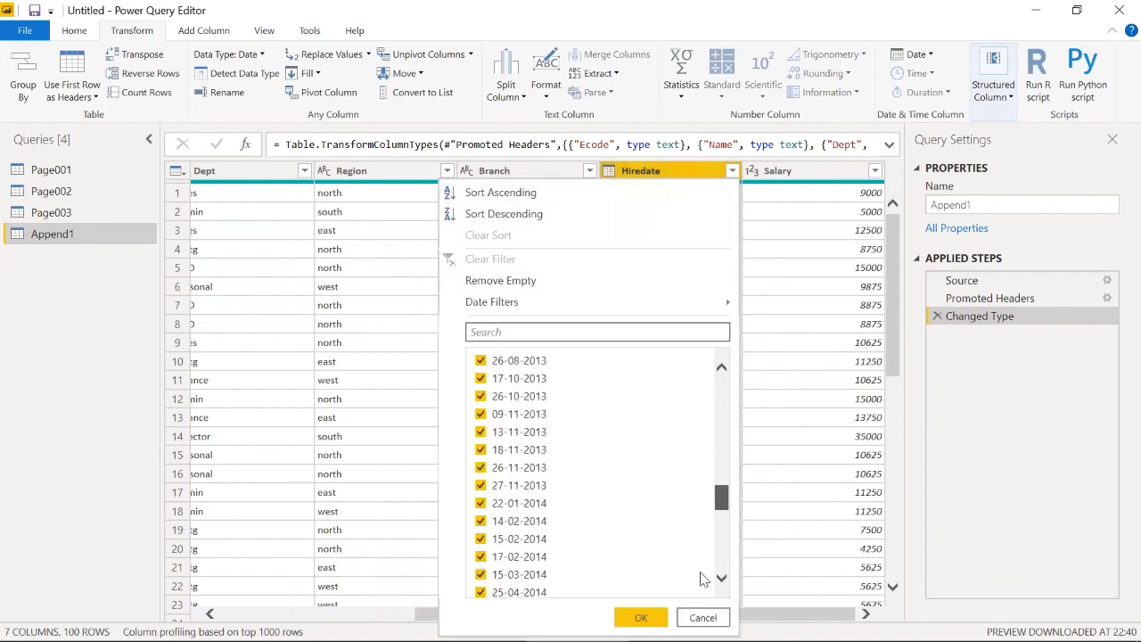
pyautogui.scroll(15, 739, 467)
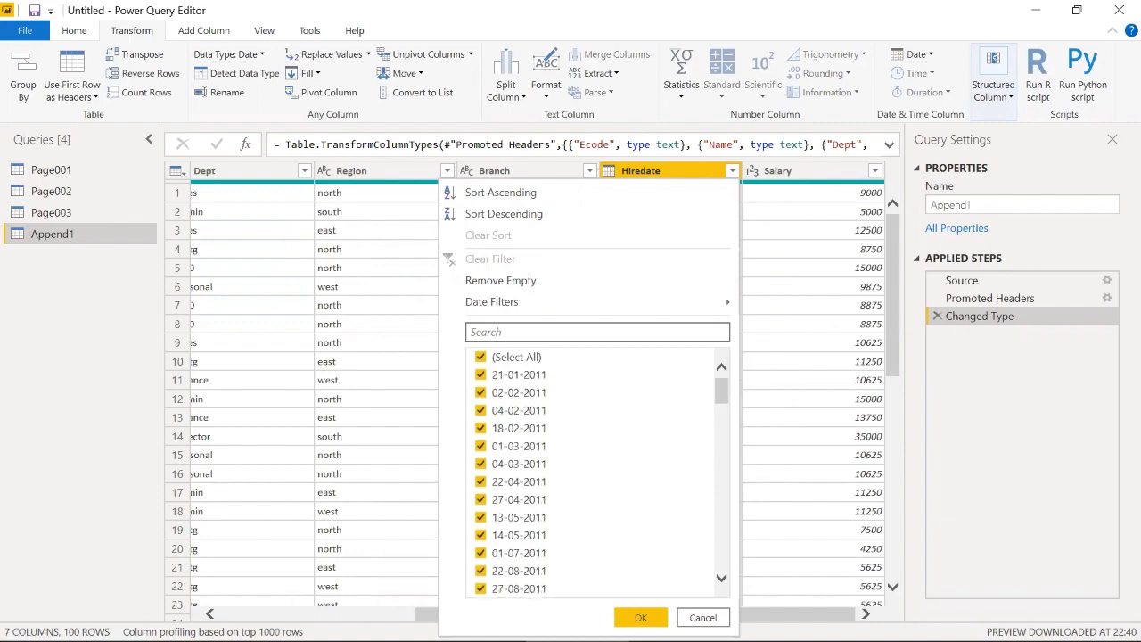
pyautogui.click(703, 617)
pyautogui.click(701, 369)
pyautogui.scroll(-11, 694, 401)
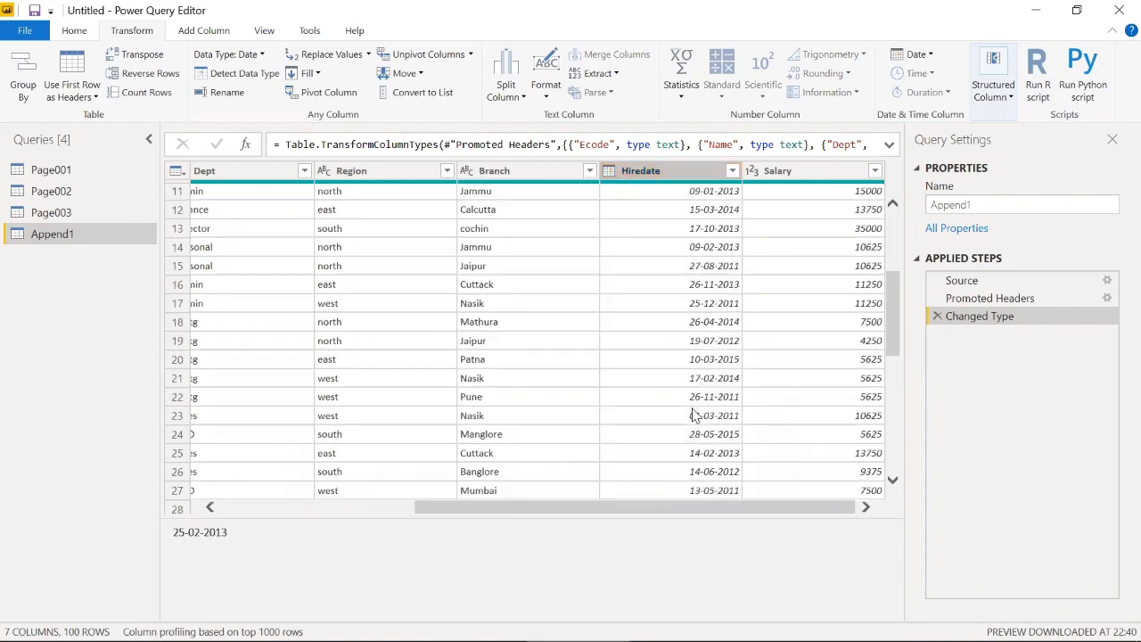
pyautogui.scroll(-17, 693, 415)
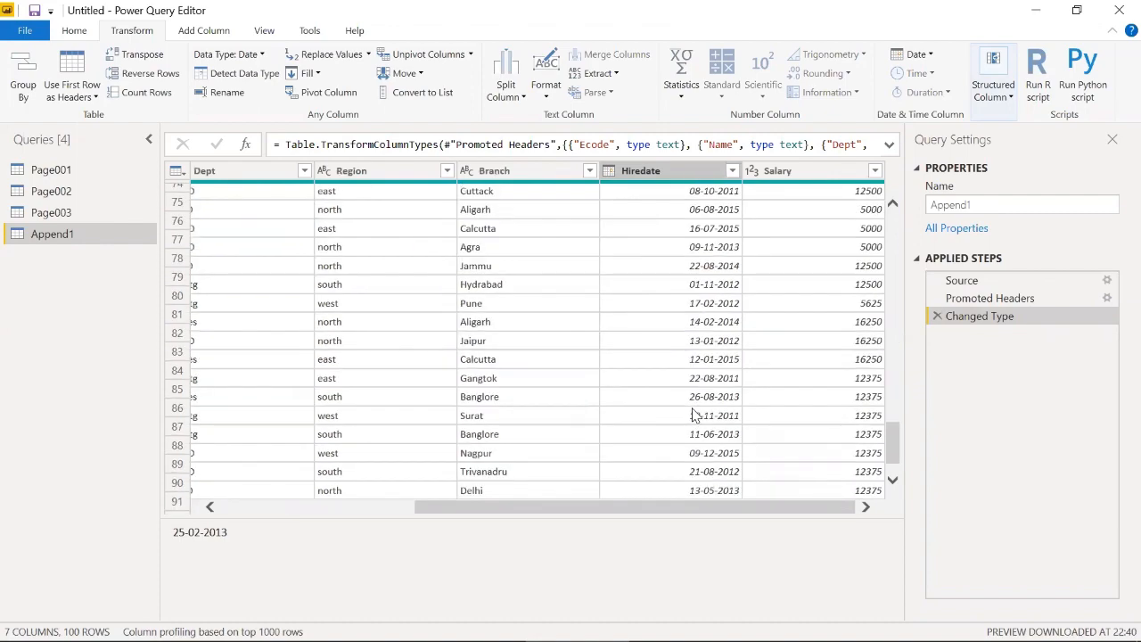
pyautogui.scroll(19, 697, 416)
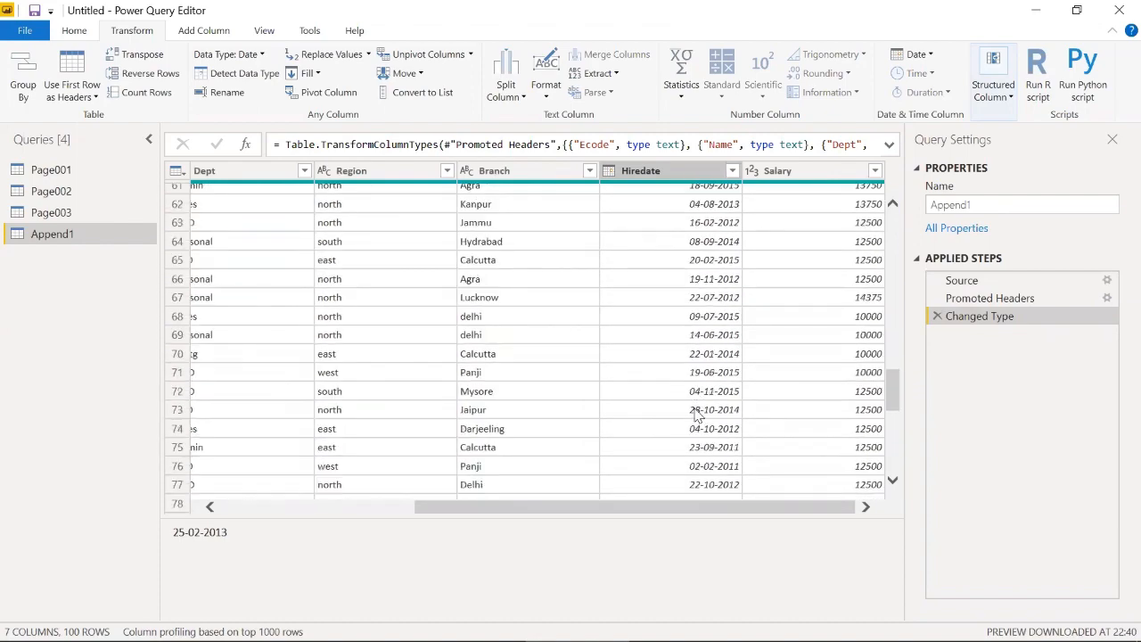
pyautogui.scroll(8, 696, 416)
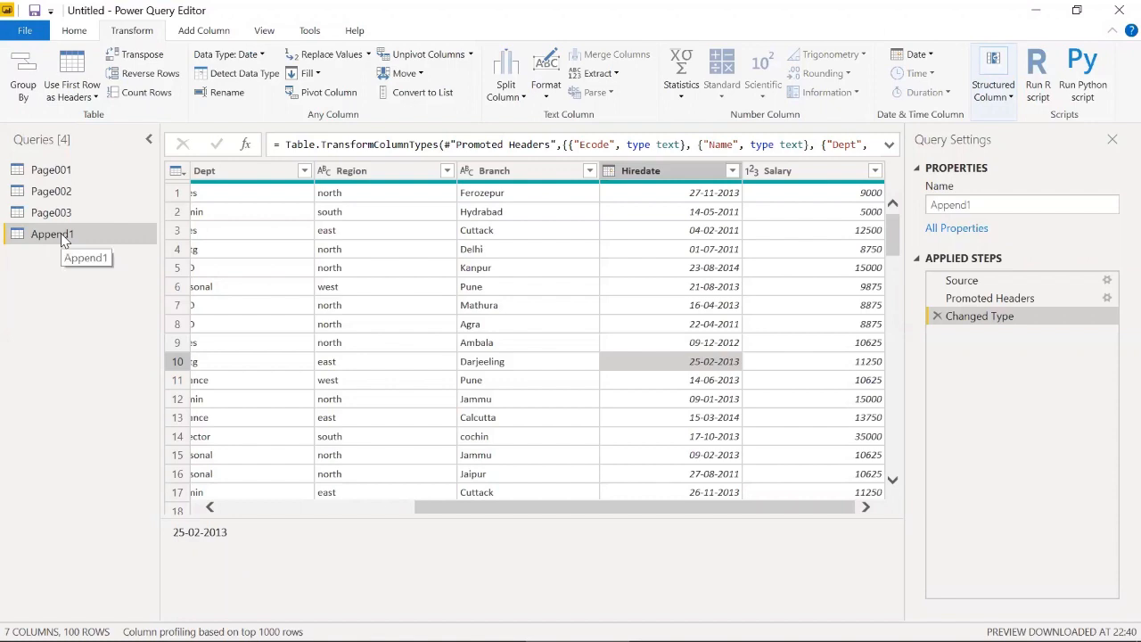
# Close and apply the query changes, and inspect the Append1 table's rows in Data view for repeated header rows
pyautogui.click(75, 30)
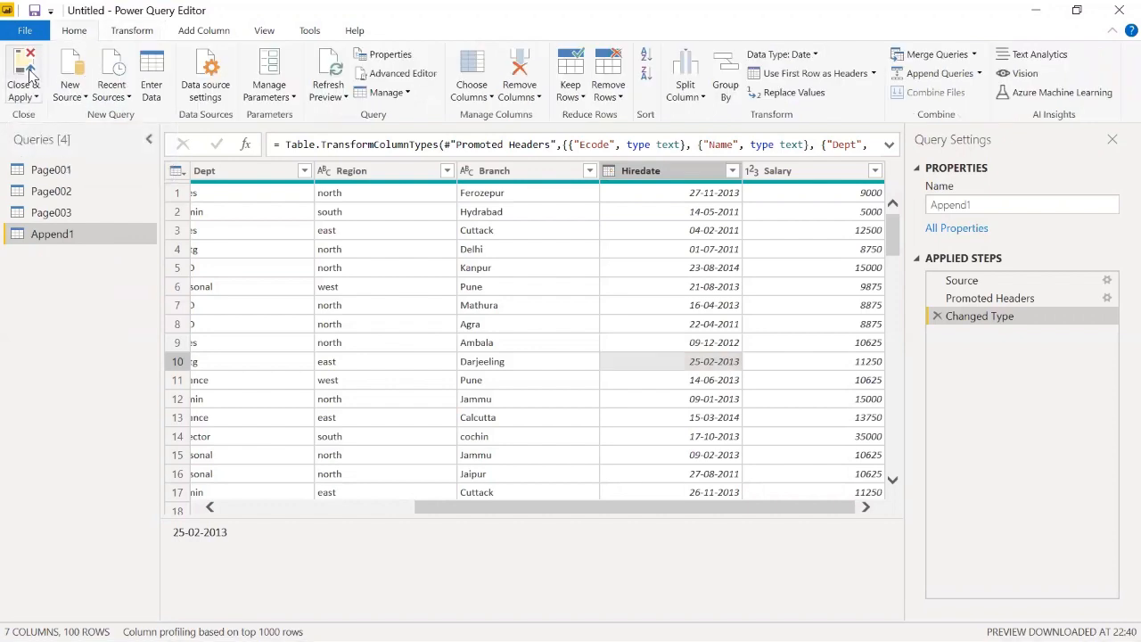
pyautogui.click(30, 75)
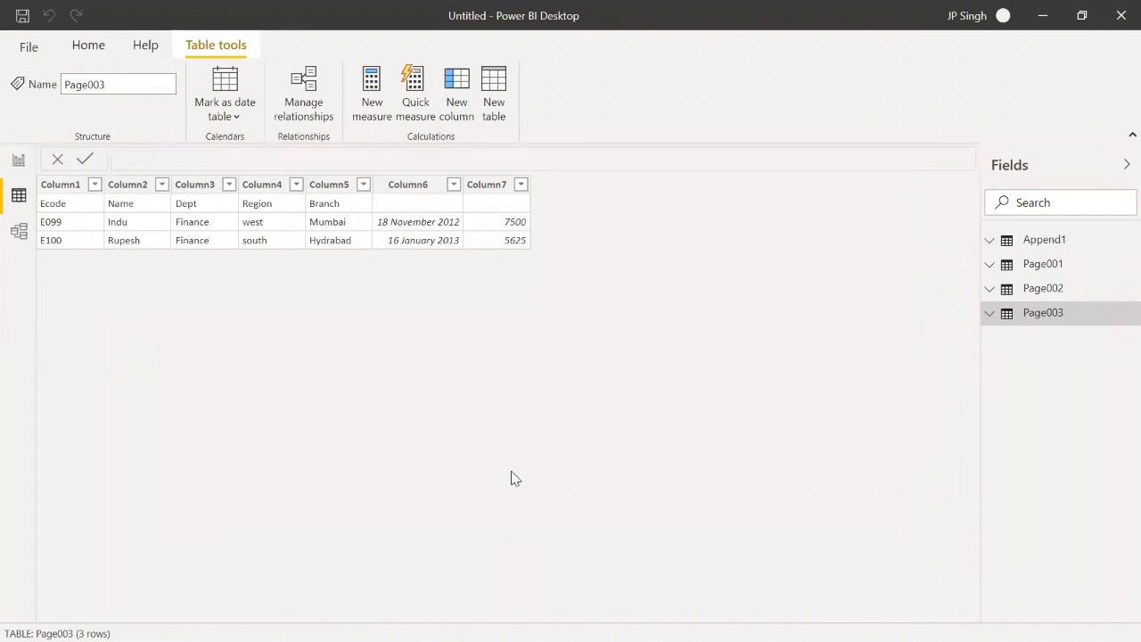
pyautogui.click(1050, 246)
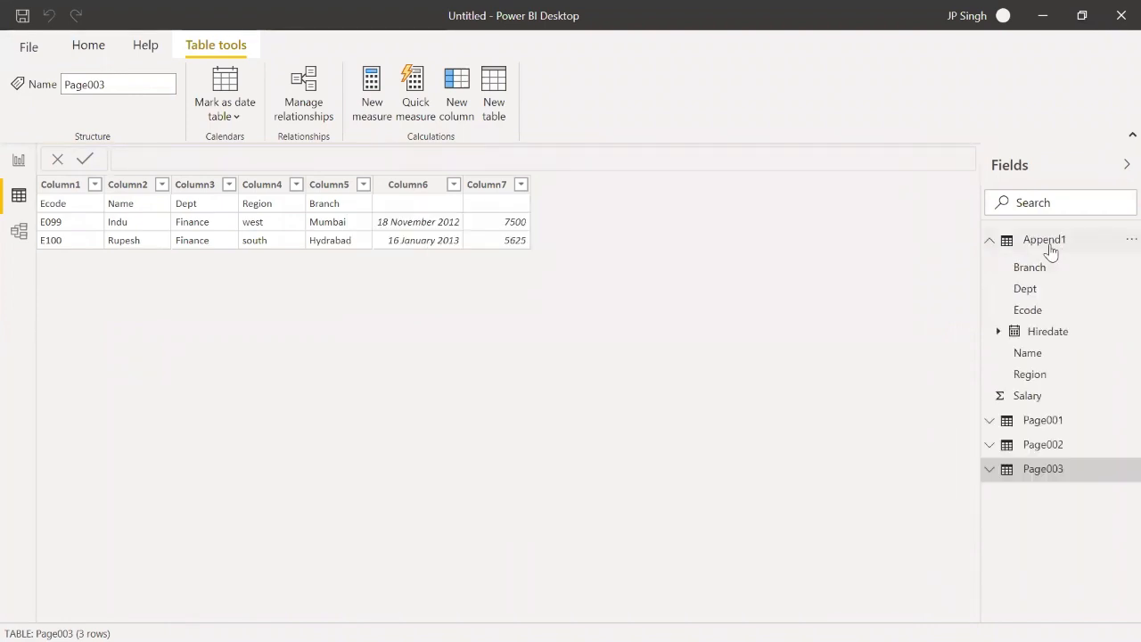
pyautogui.scroll(-1, 343, 379)
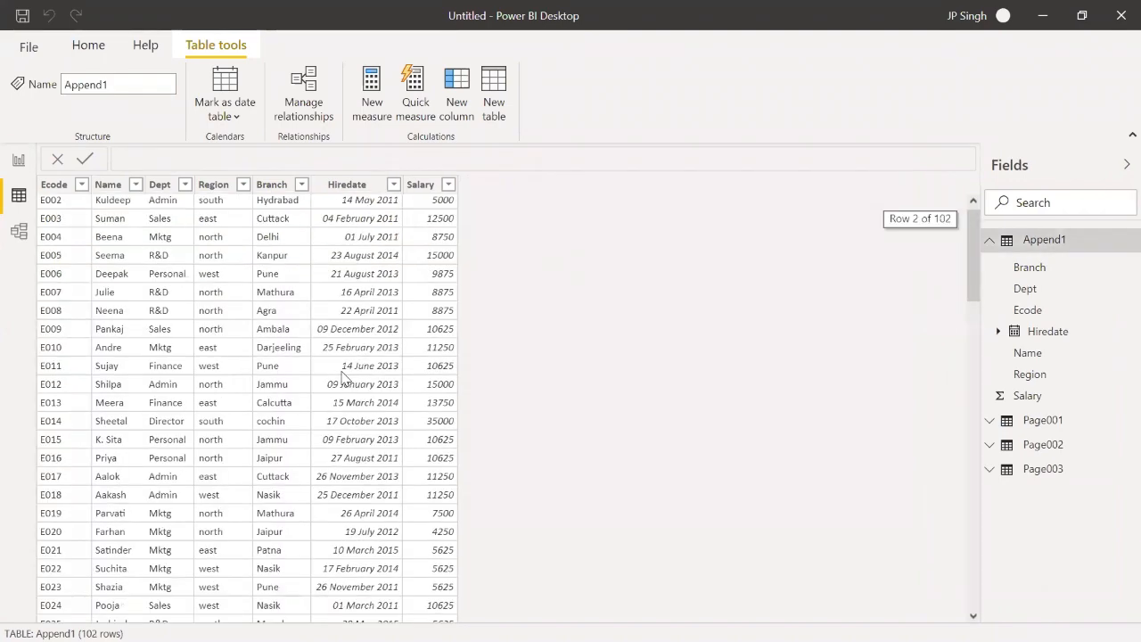
pyautogui.scroll(-10, 343, 378)
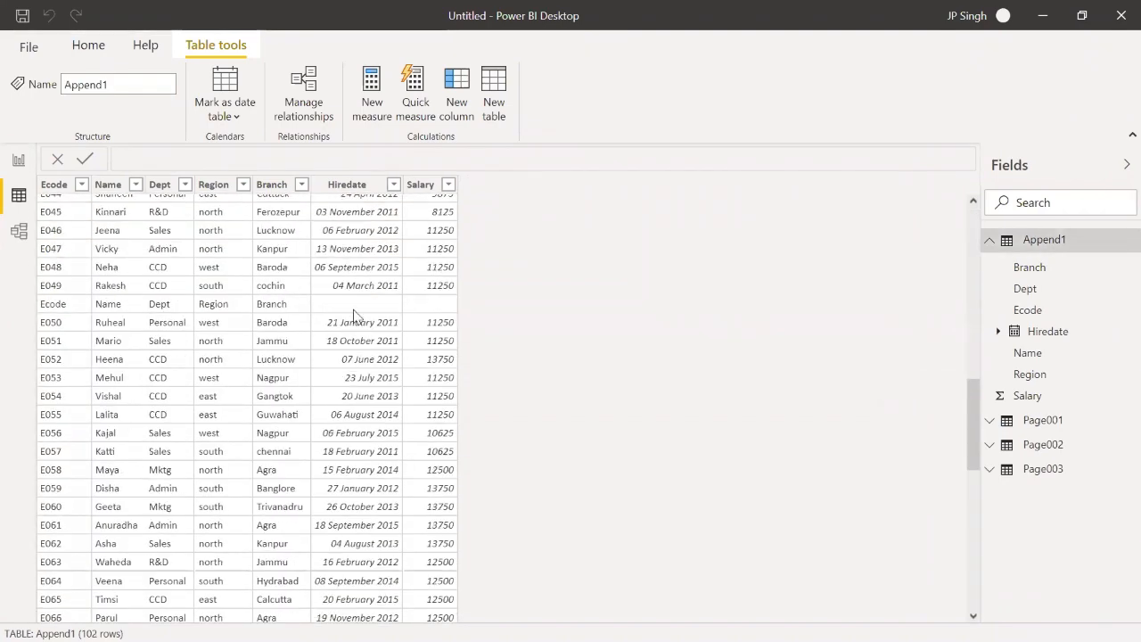
# Inspect the Append1 table's Hiredate values around the repeated header row and through the remaining rows, and collapse the table's field list
pyautogui.click(378, 310)
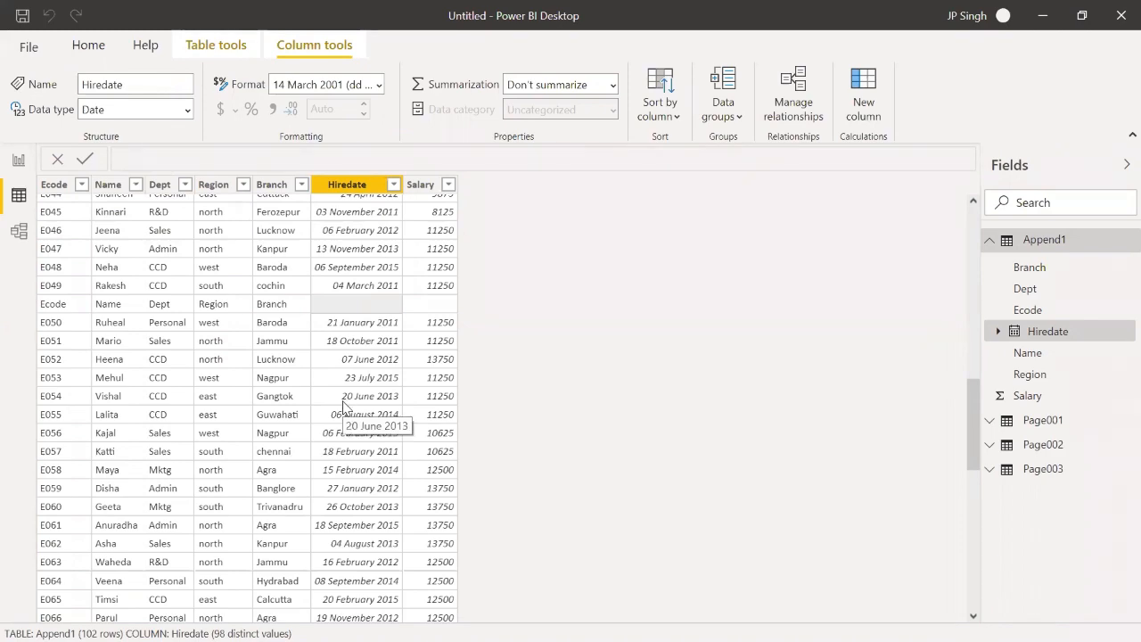
pyautogui.scroll(-4, 343, 406)
pyautogui.scroll(-7, 343, 405)
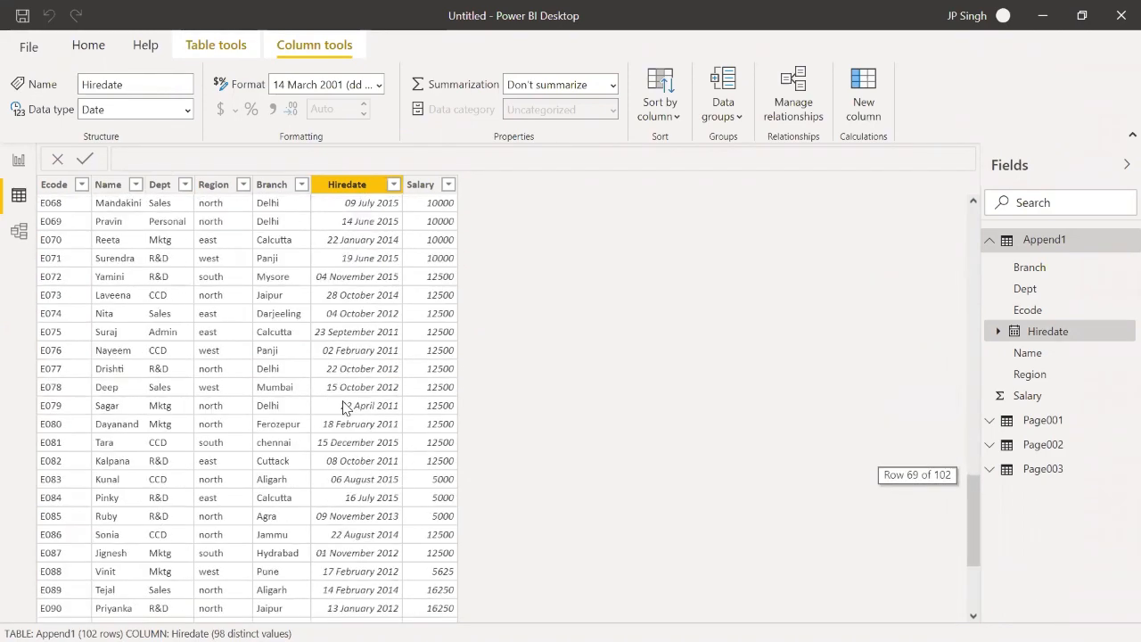
pyautogui.scroll(20, 346, 406)
pyautogui.scroll(2, 348, 405)
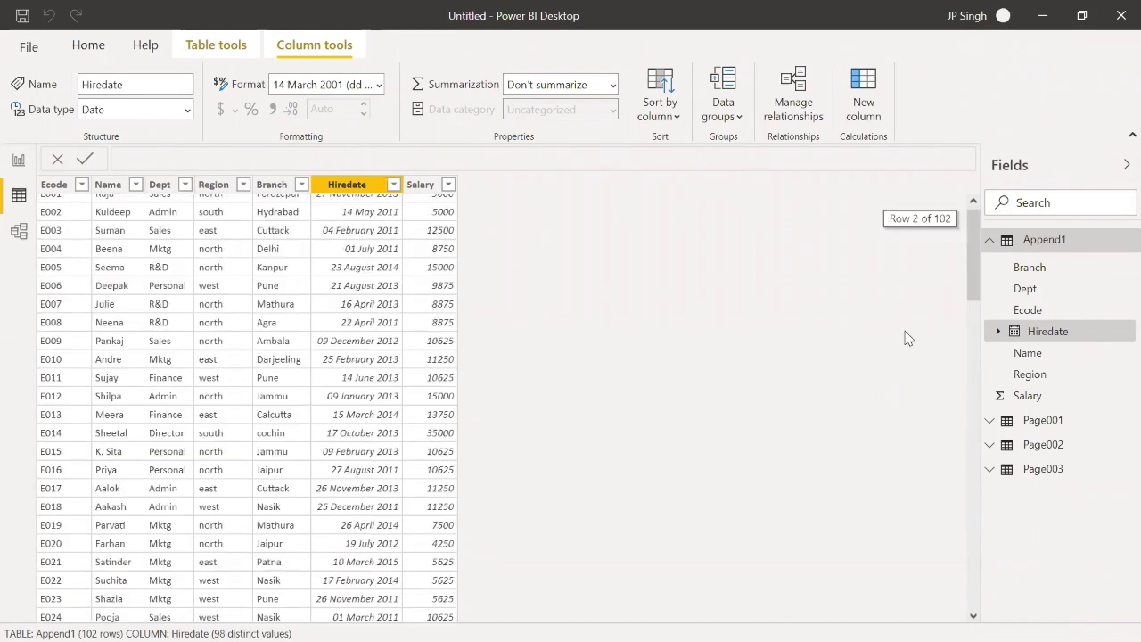
pyautogui.click(990, 241)
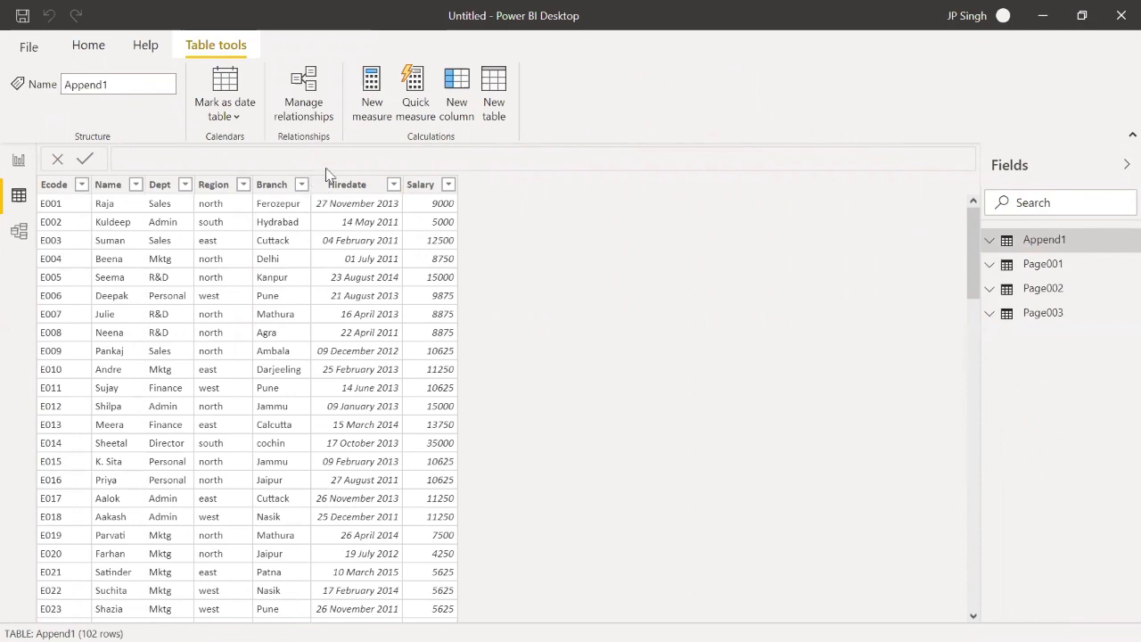
# Copy the Append1 table and refresh its data
pyautogui.rightClick(1063, 243)
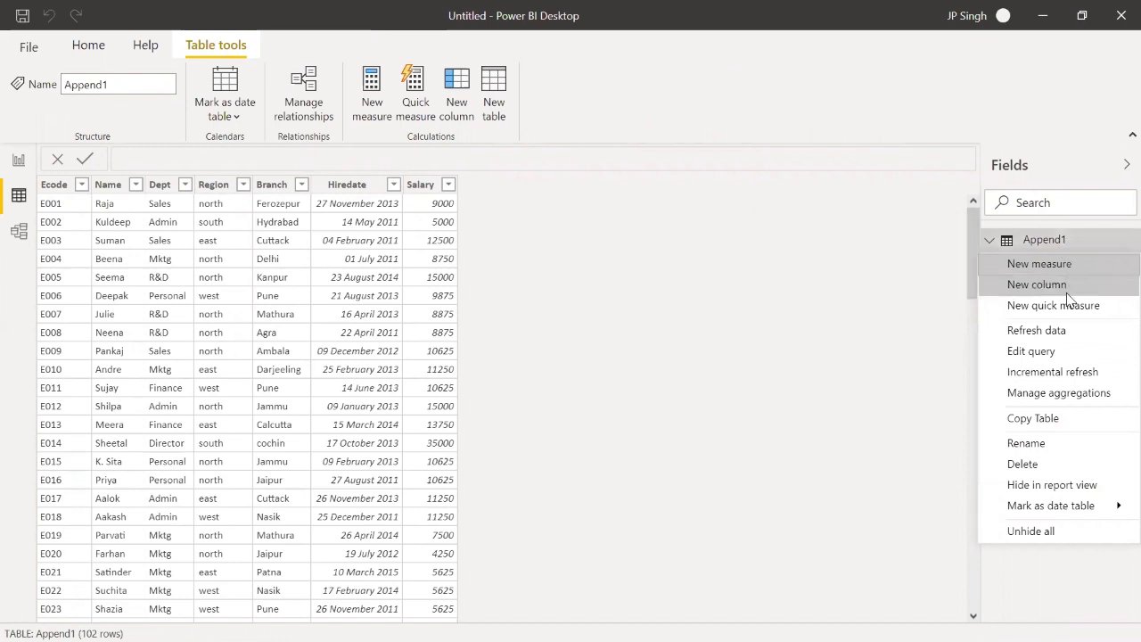
pyautogui.click(1033, 419)
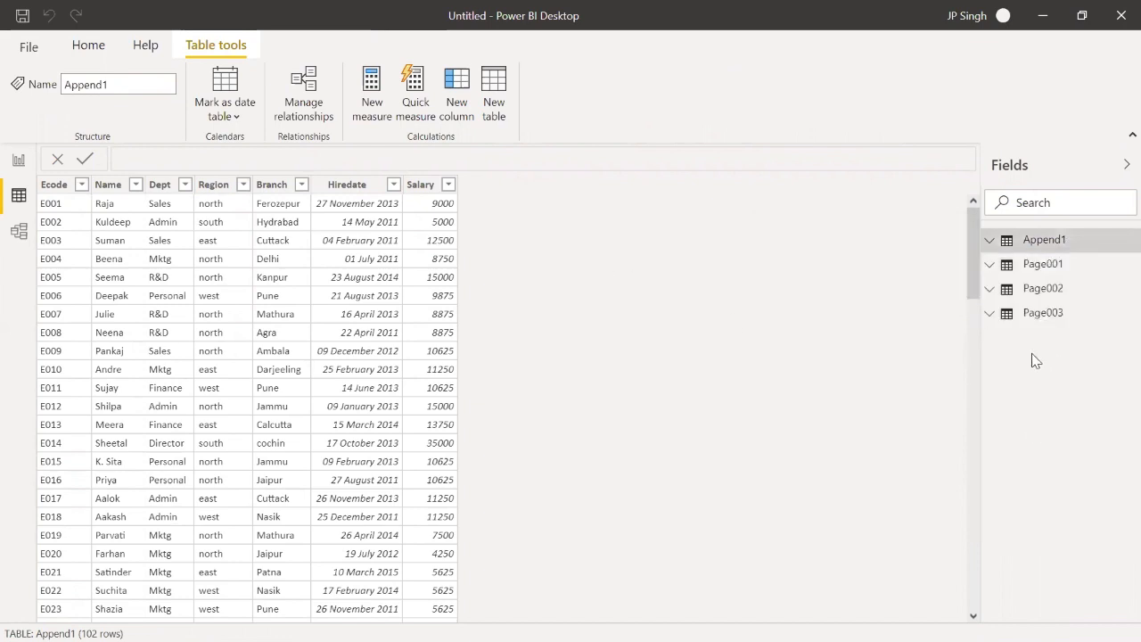
pyautogui.rightClick(1034, 249)
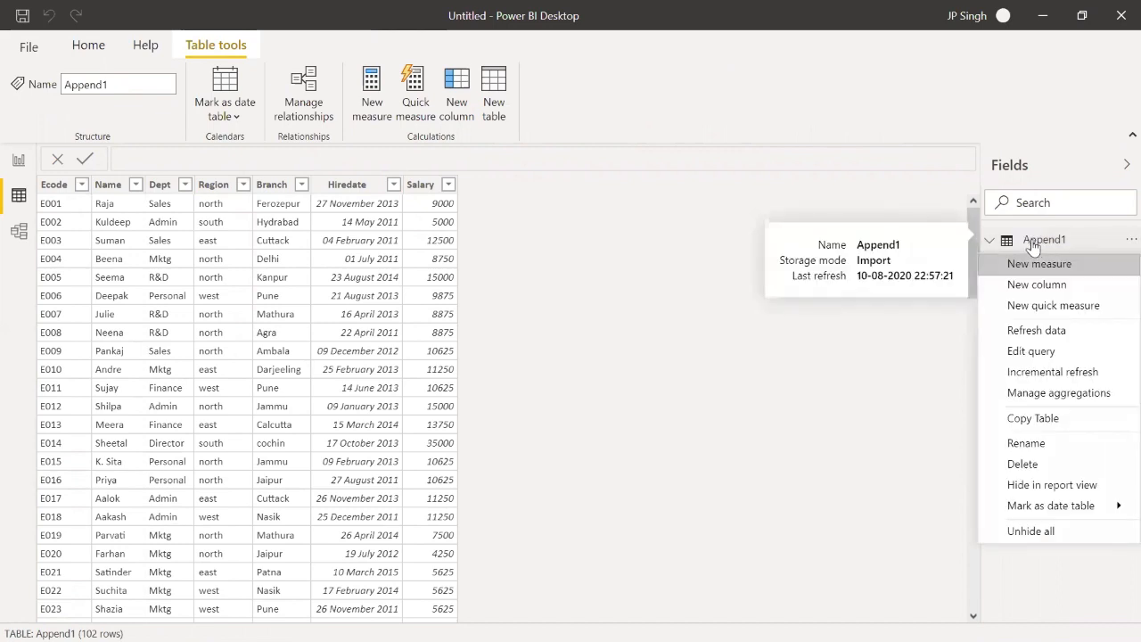
pyautogui.click(1036, 332)
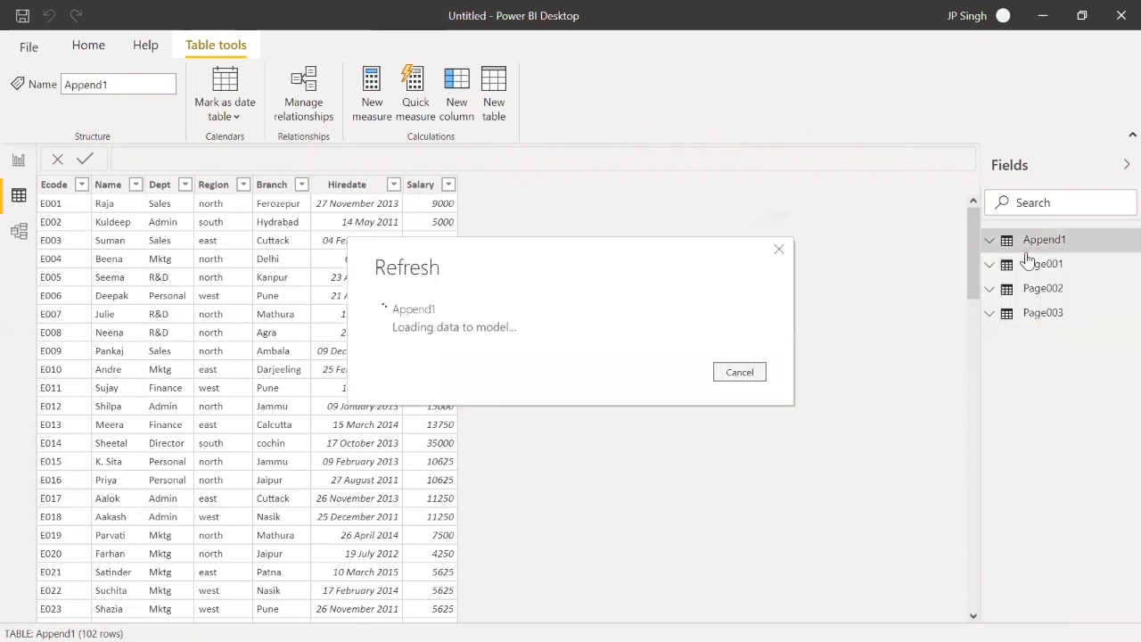
# Filter the Append1 table's Hiredate column to exclude (Blank) values
pyautogui.scroll(-10, 256, 438)
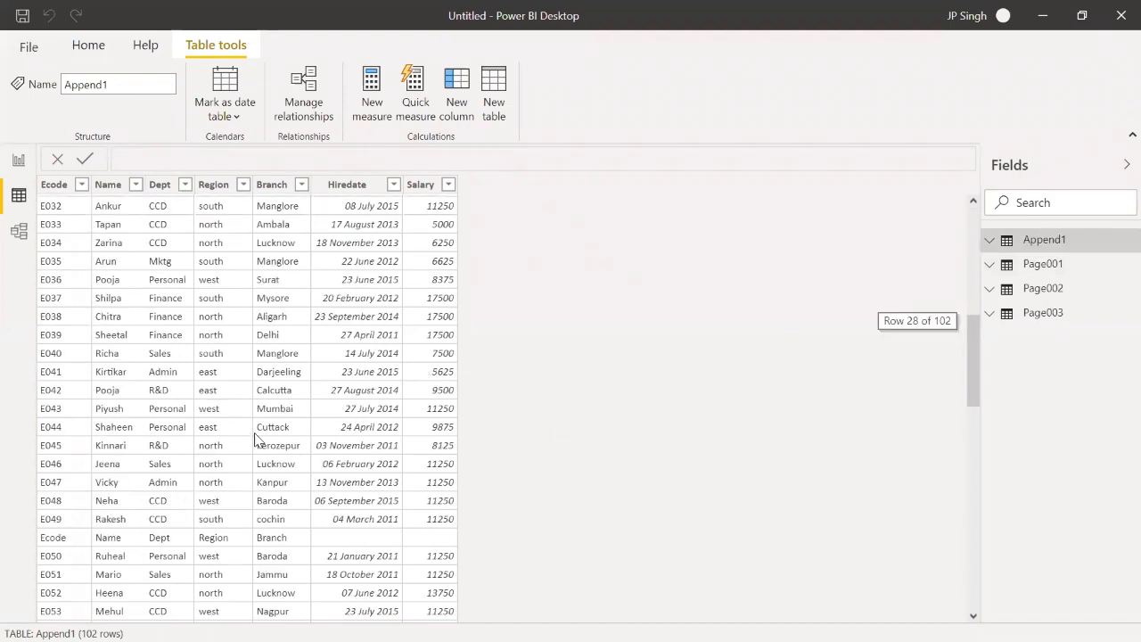
pyautogui.scroll(-3, 256, 438)
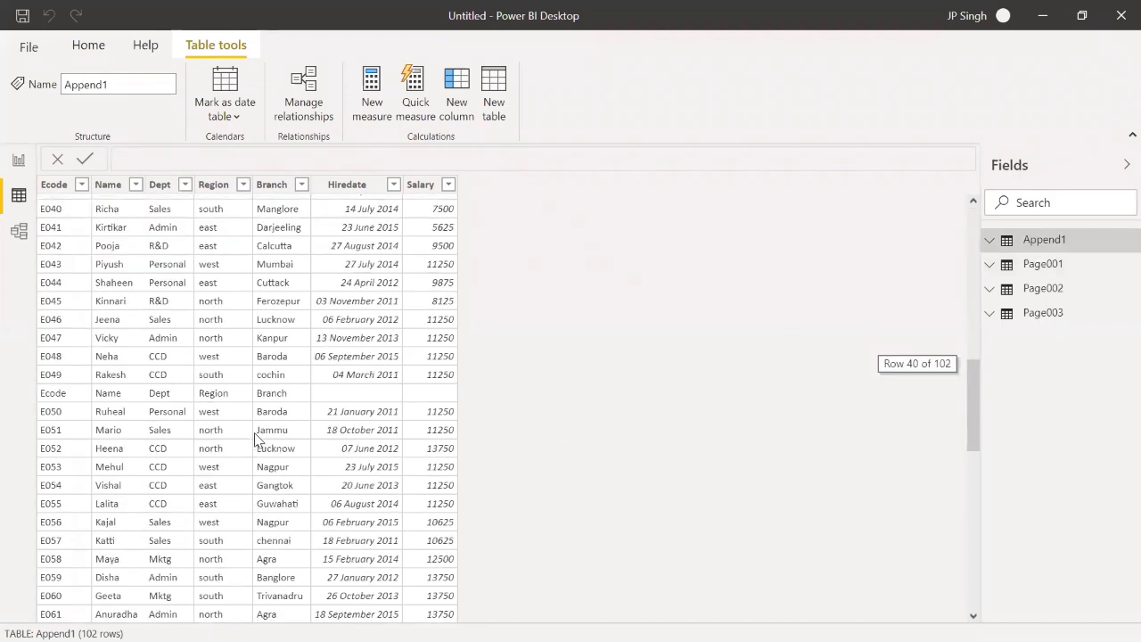
pyautogui.click(394, 184)
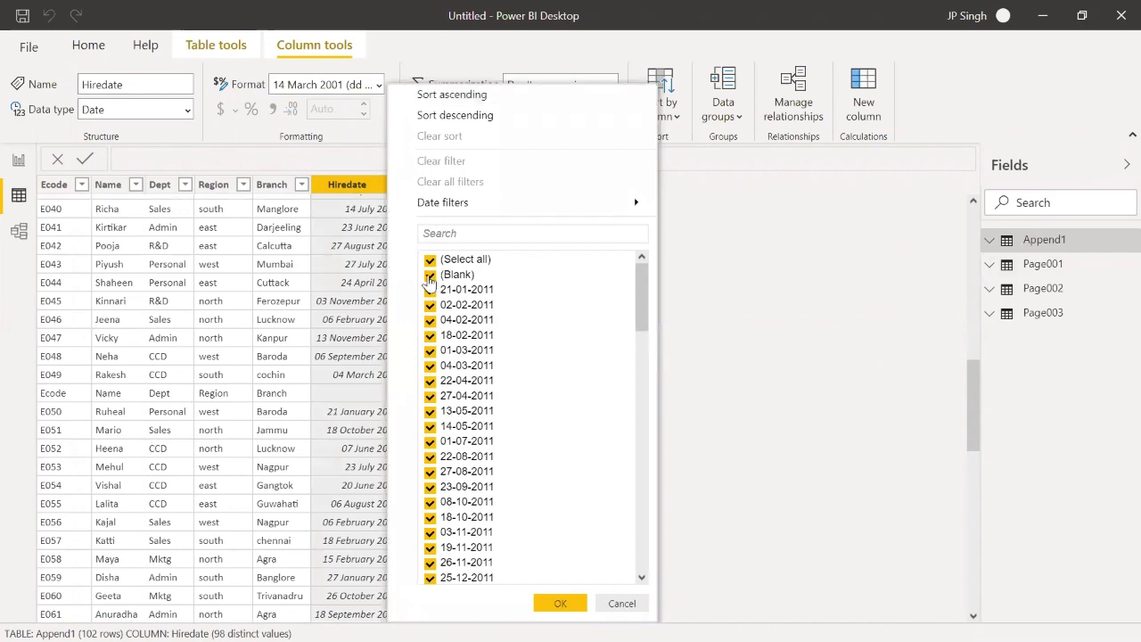
pyautogui.click(560, 603)
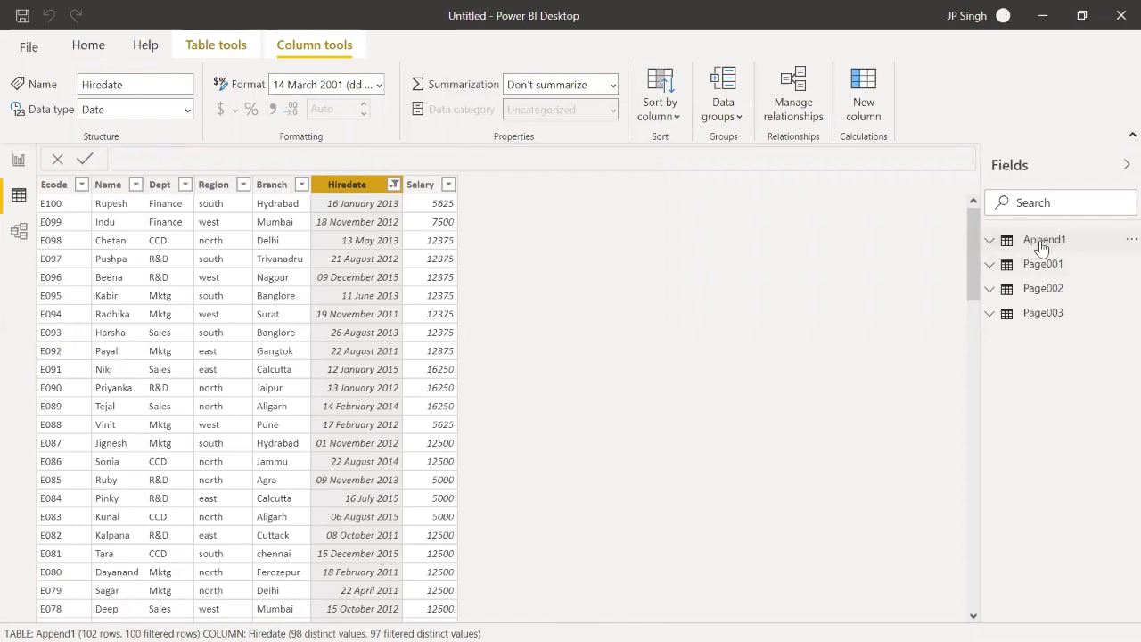
pyautogui.rightClick(1034, 246)
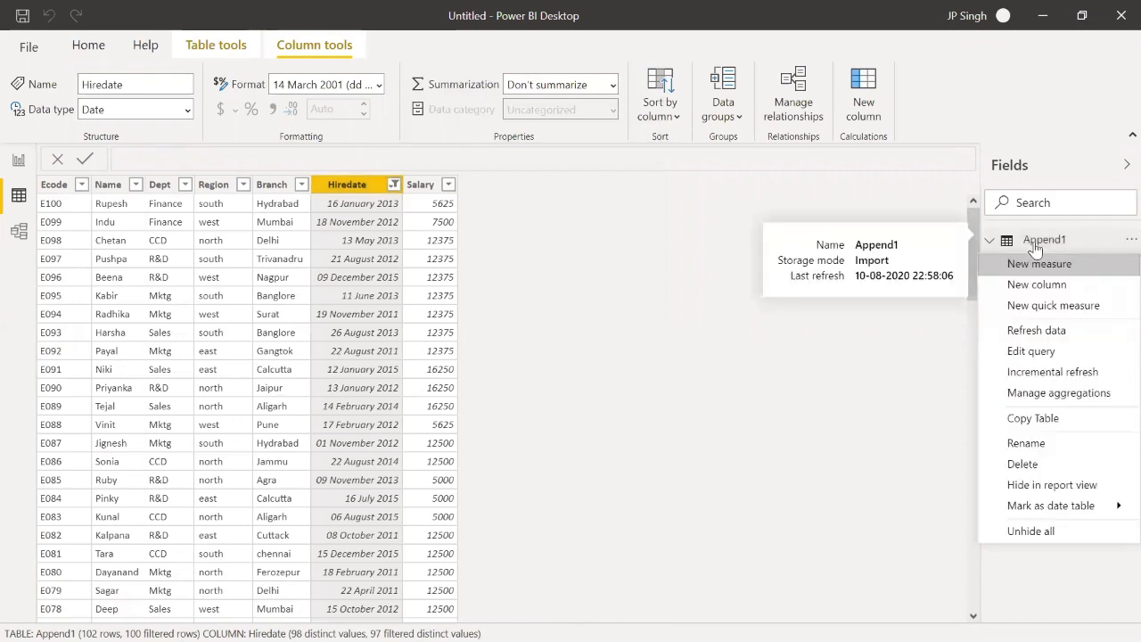
pyautogui.moveTo(1081, 506)
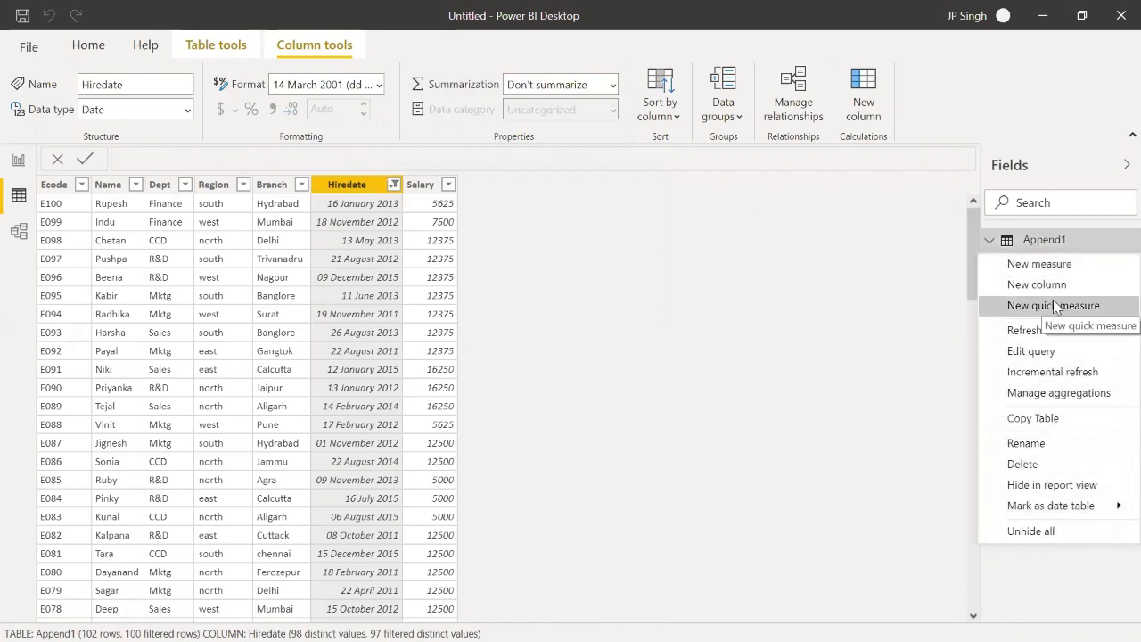
pyautogui.click(894, 271)
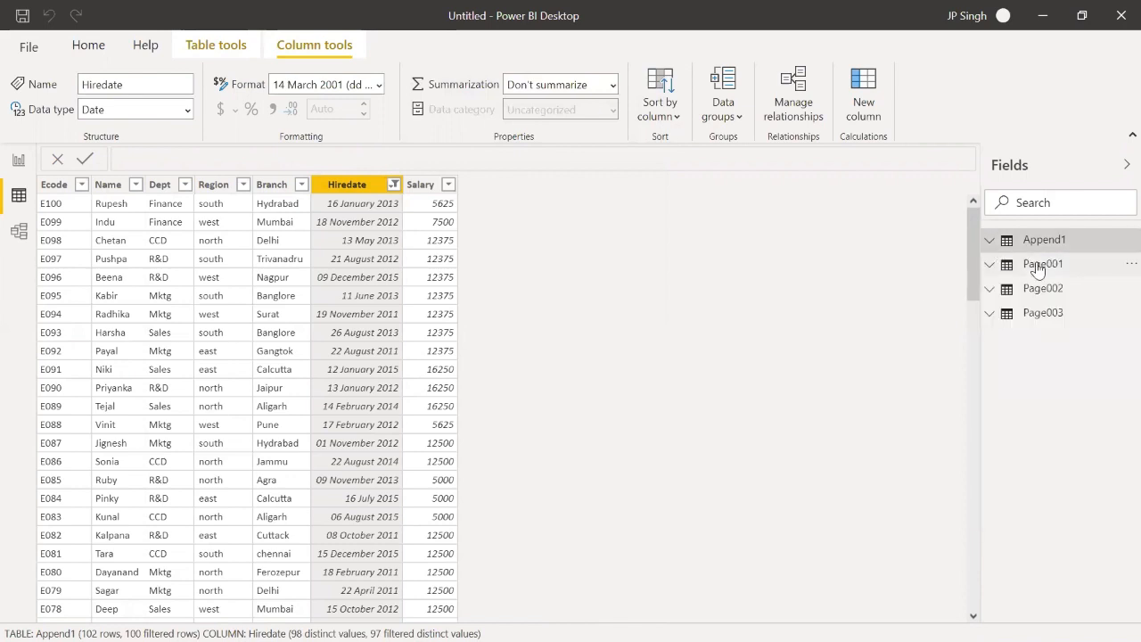
# View the rows of the Page001 and Page002 tables, and collapse Page002's field list
pyautogui.click(1038, 263)
pyautogui.click(1039, 264)
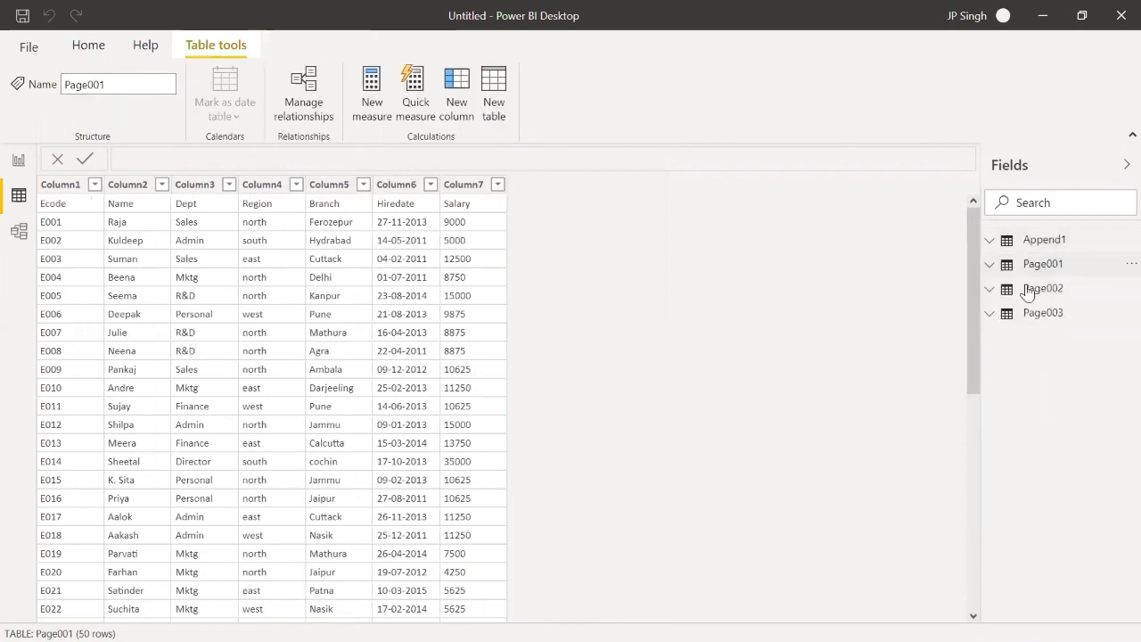
pyautogui.click(1034, 294)
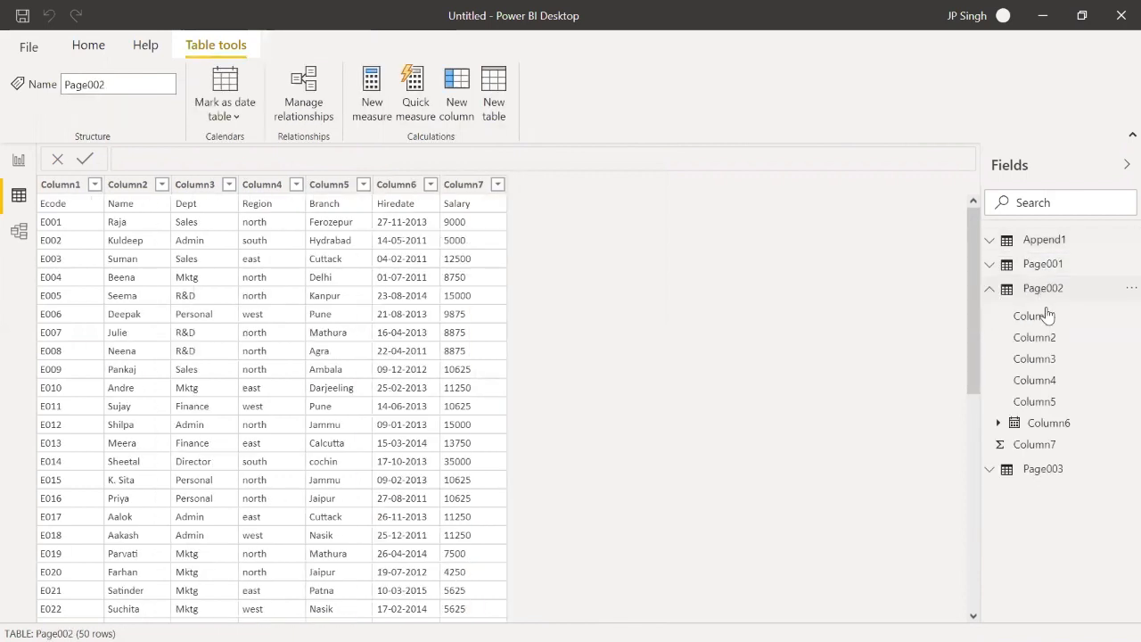
pyautogui.click(992, 289)
# Try to delete the Page001 table from the model
pyautogui.rightClick(1042, 265)
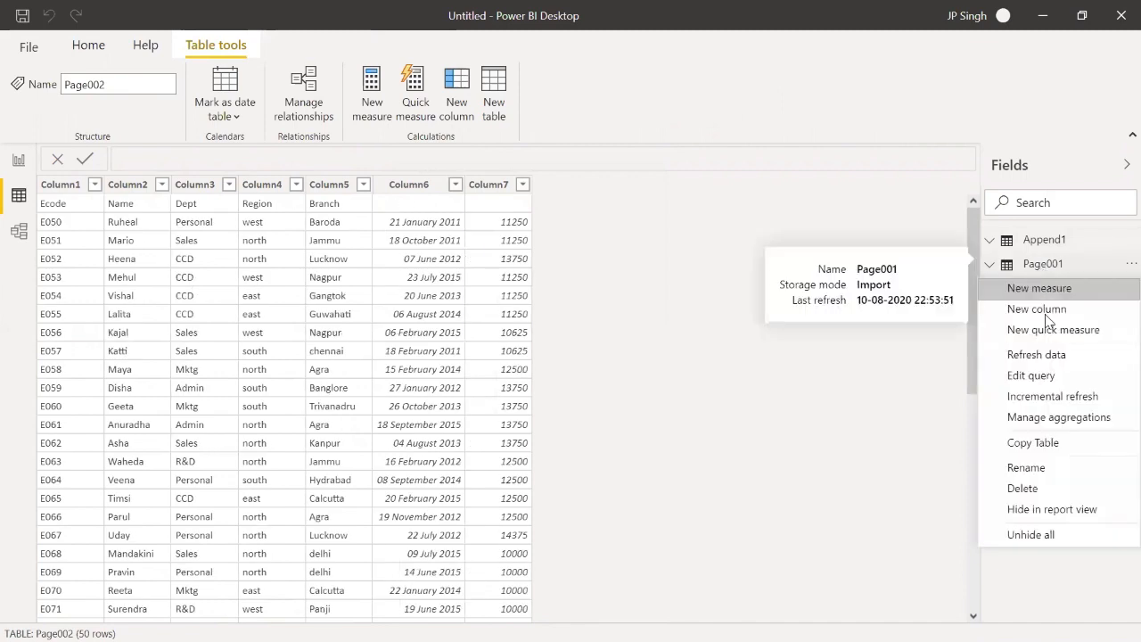
pyautogui.click(1027, 489)
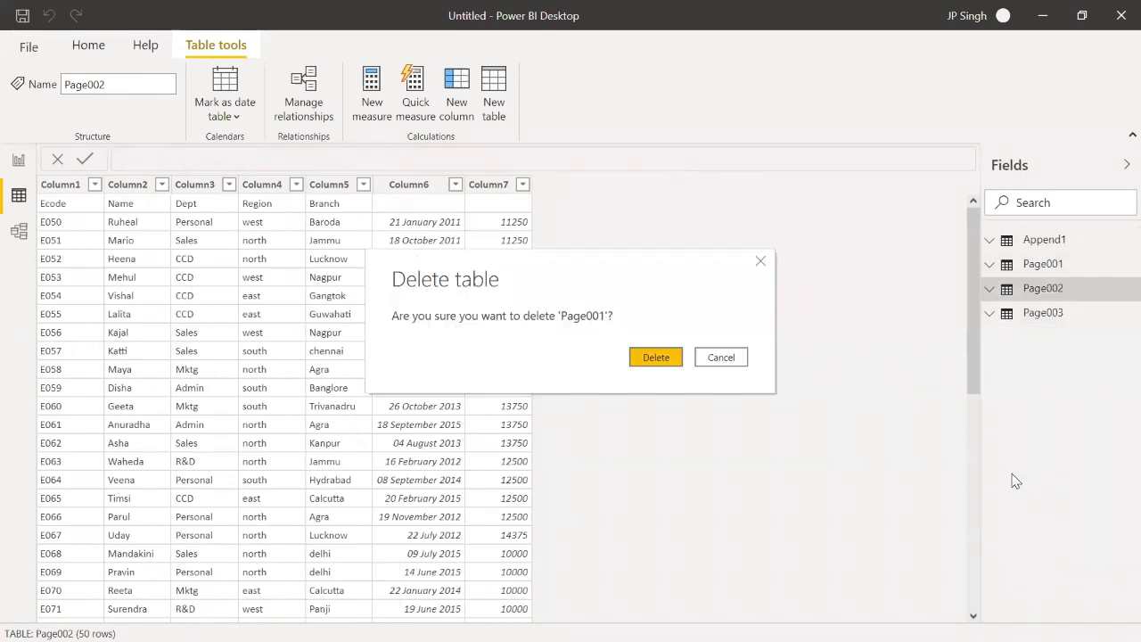
pyautogui.click(678, 360)
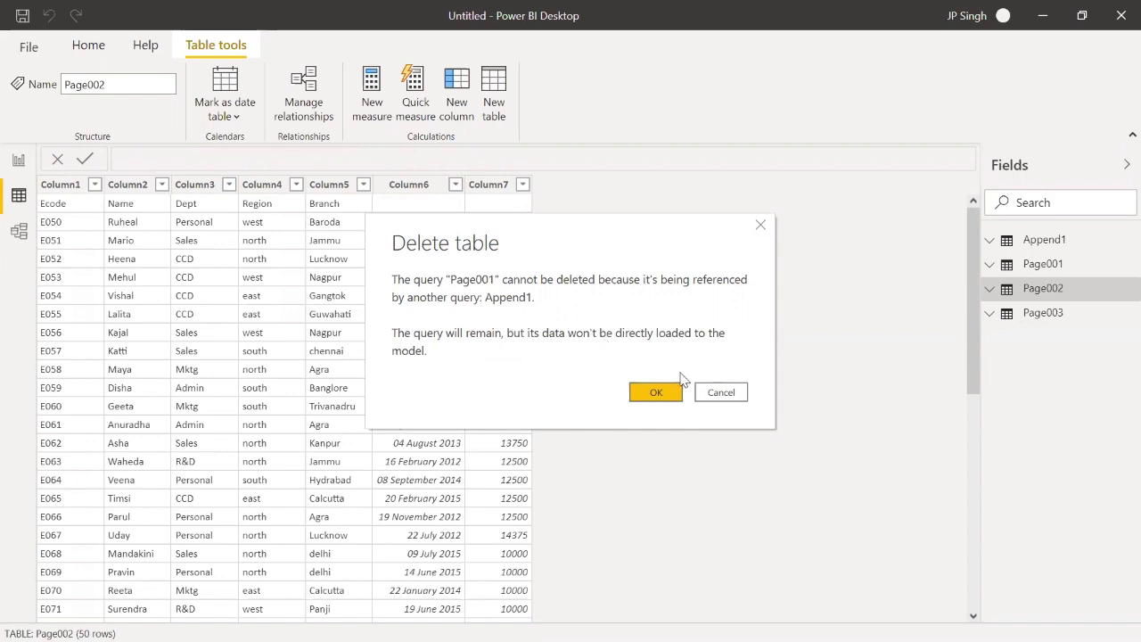
pyautogui.click(722, 393)
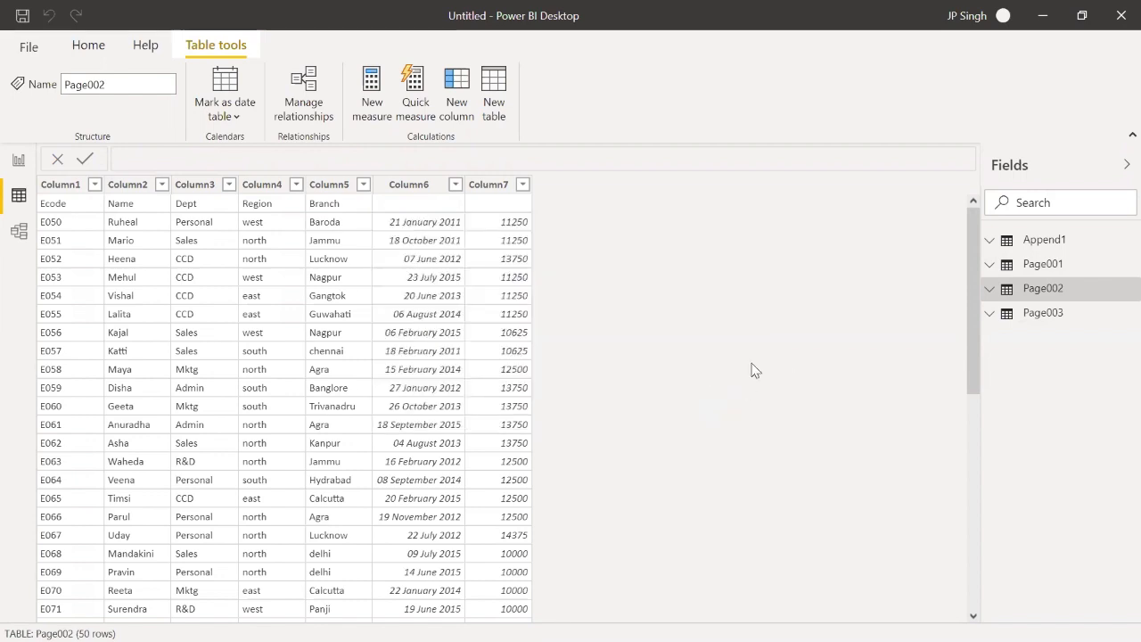
# Open the available commands for the Append1 table
pyautogui.rightClick(1046, 249)
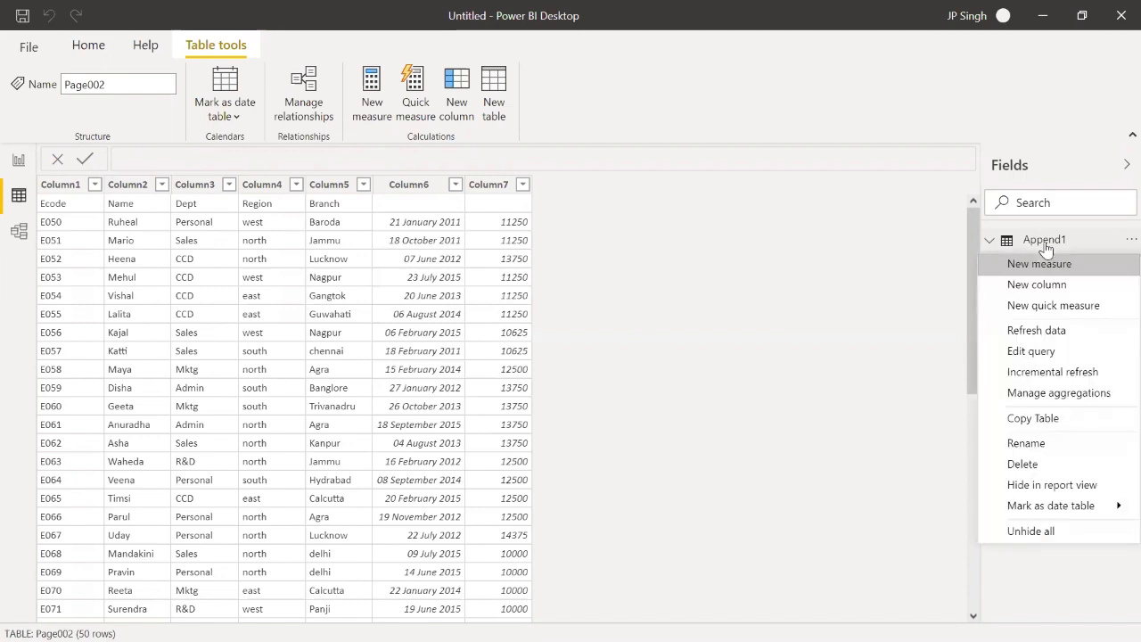